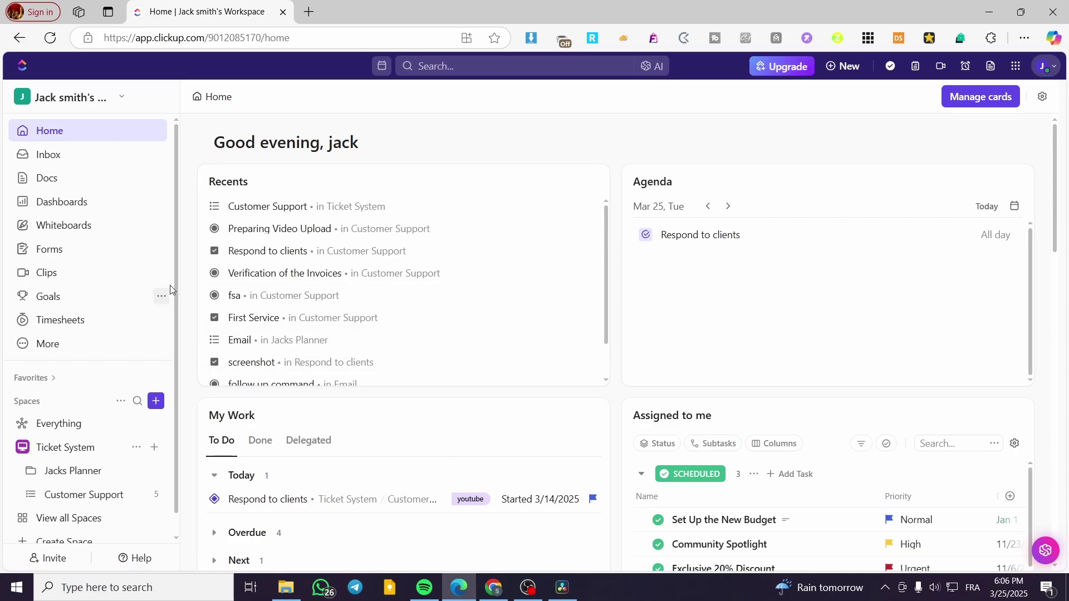
Start a new Space named "Idea Space" with the description "A space dedicated for ideas" and continue to its workflow setup
{"action": "mouse_move", "coordinate": [67, 344]}
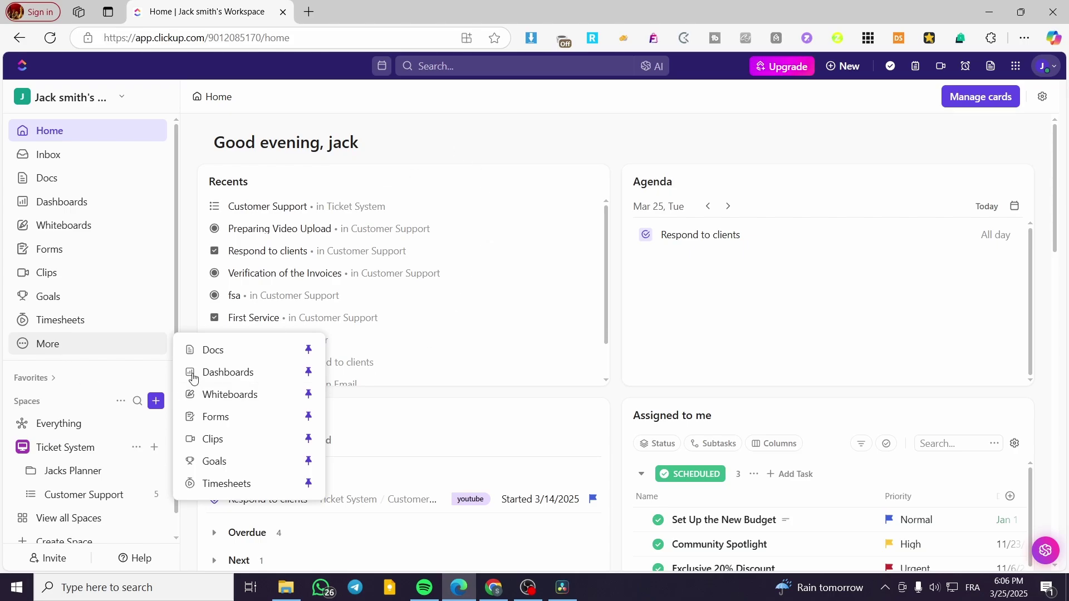
{"action": "scroll", "coordinate": [125, 367], "scroll_direction": "down", "scroll_amount": 1}
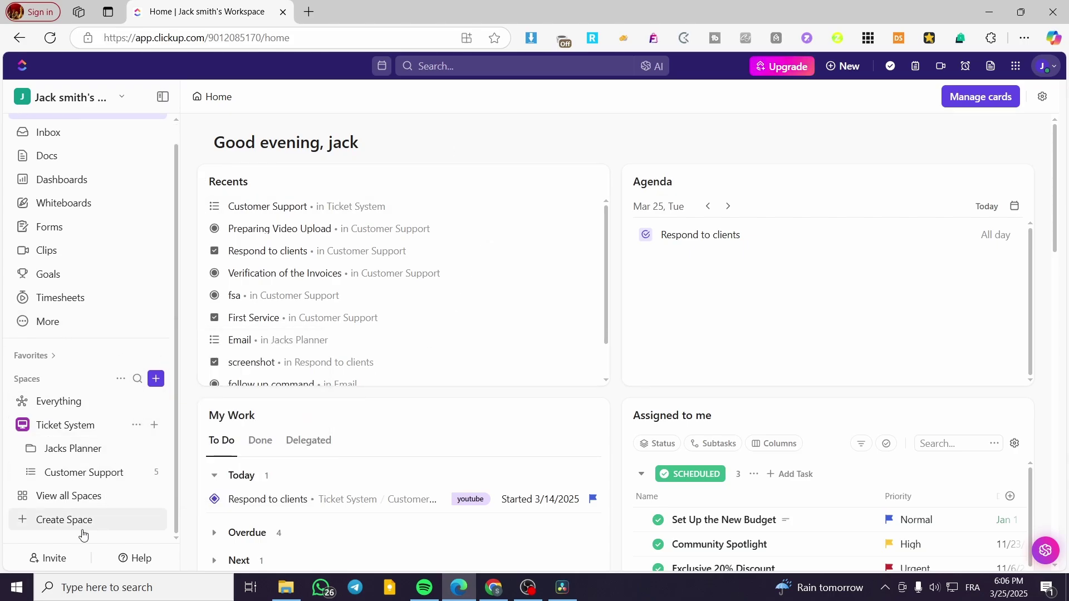
{"action": "left_click", "coordinate": [63, 521]}
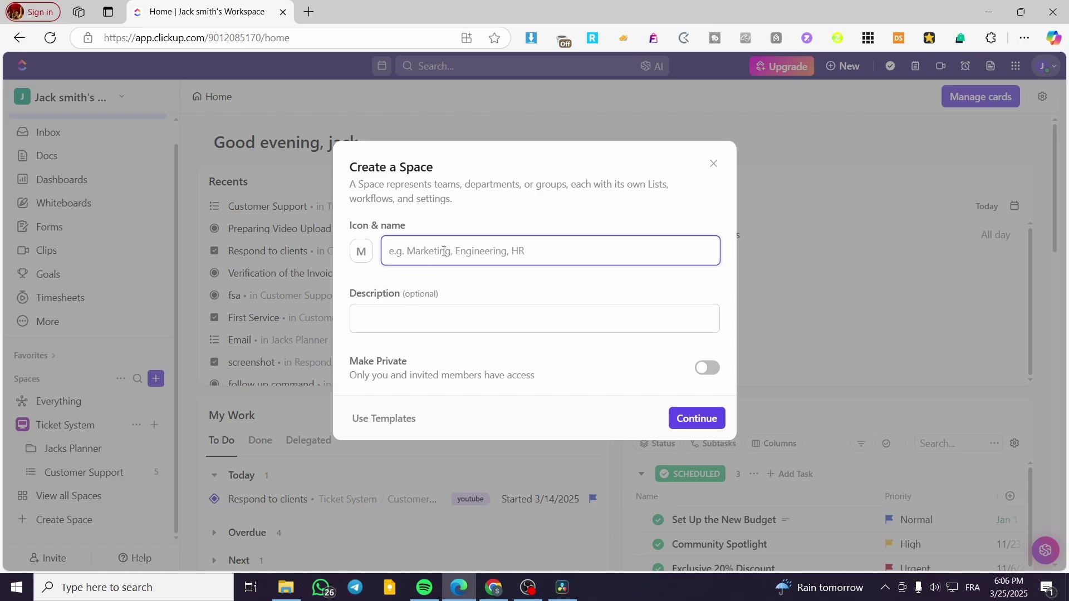
{"action": "type", "text": "Idea Space"}
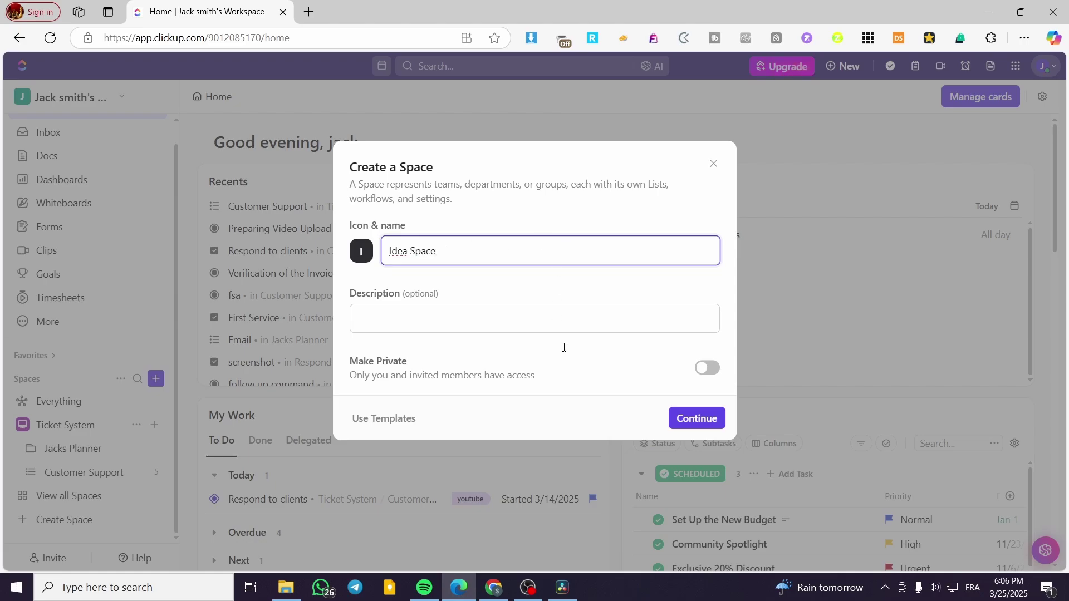
{"action": "left_click", "coordinate": [468, 322]}
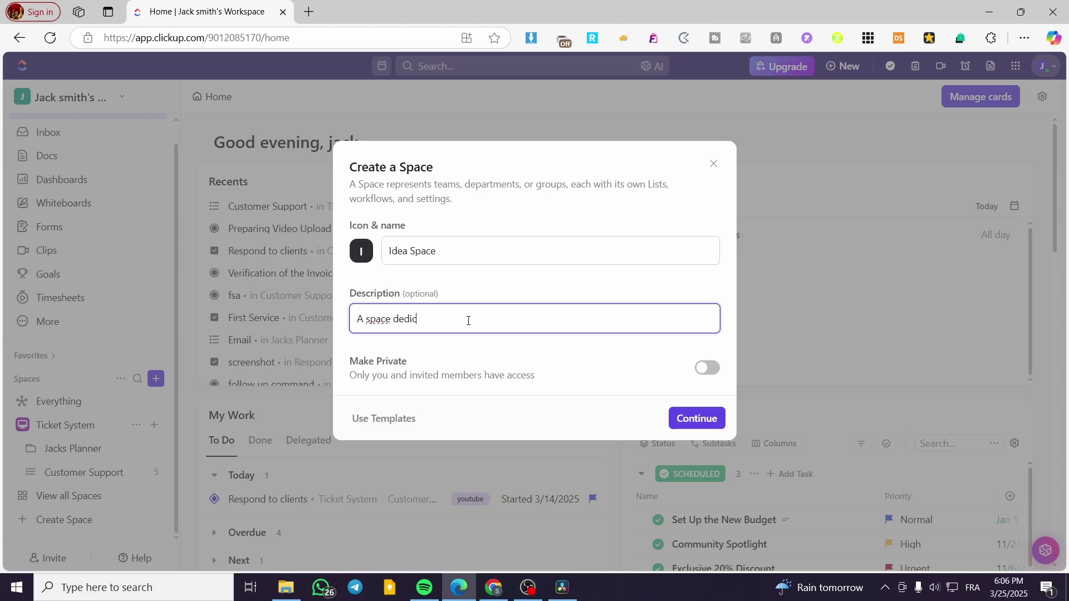
{"action": "type", "text": "A space dedicated for ideas"}
{"action": "left_click", "coordinate": [687, 423]}
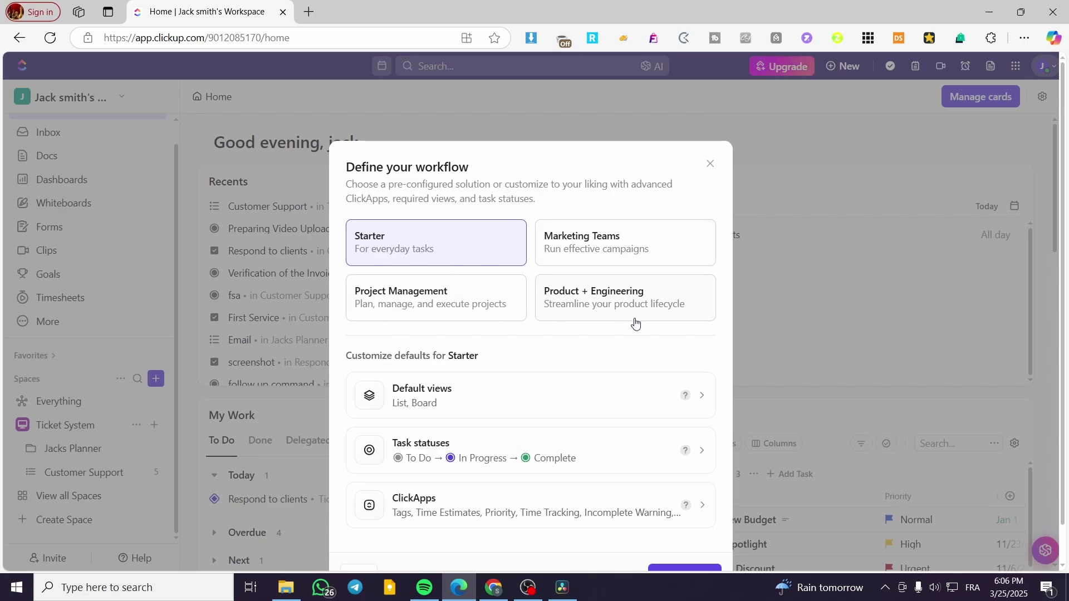
Review the ClickApps offered for the new space's Starter workflow
{"action": "scroll", "coordinate": [541, 322], "scroll_direction": "down", "scroll_amount": 1}
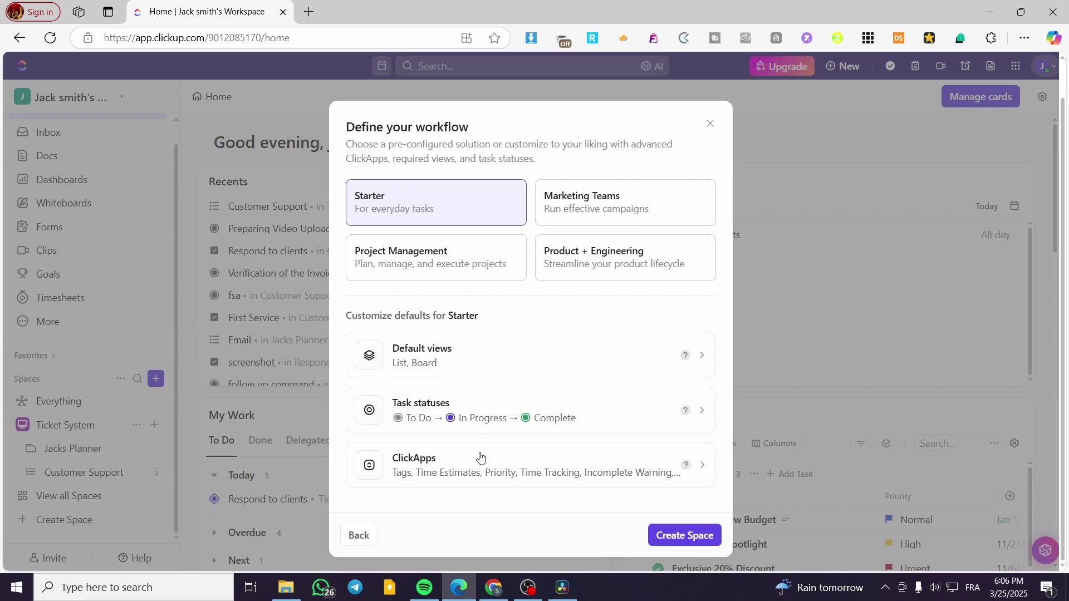
{"action": "left_click", "coordinate": [522, 462]}
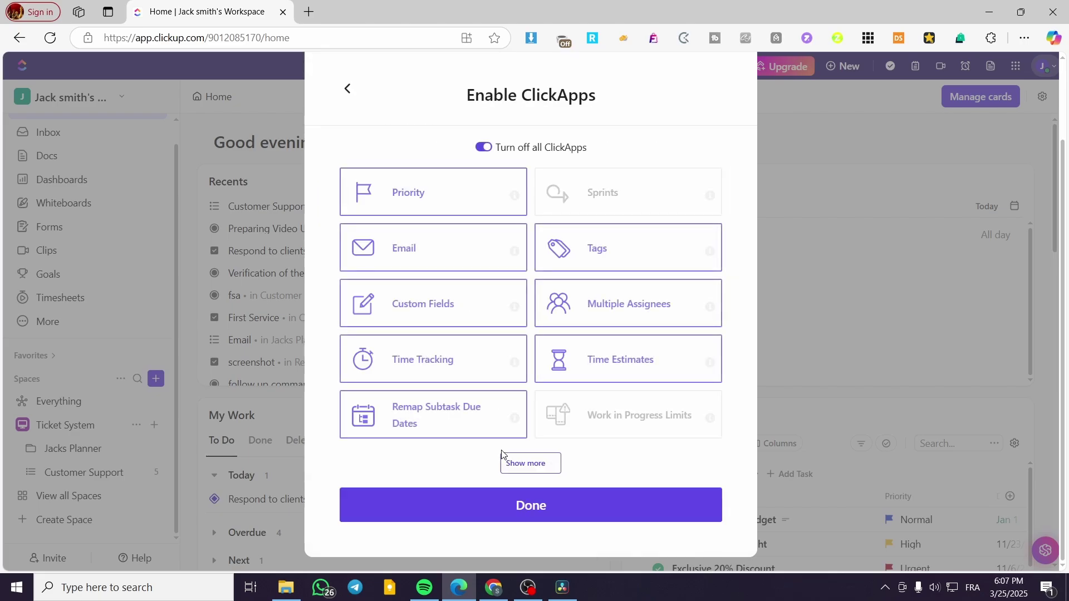
{"action": "left_click", "coordinate": [345, 89]}
Add Calendar, Activity, Timeline and Mind Map to the required default views and create the space
{"action": "left_click", "coordinate": [490, 370]}
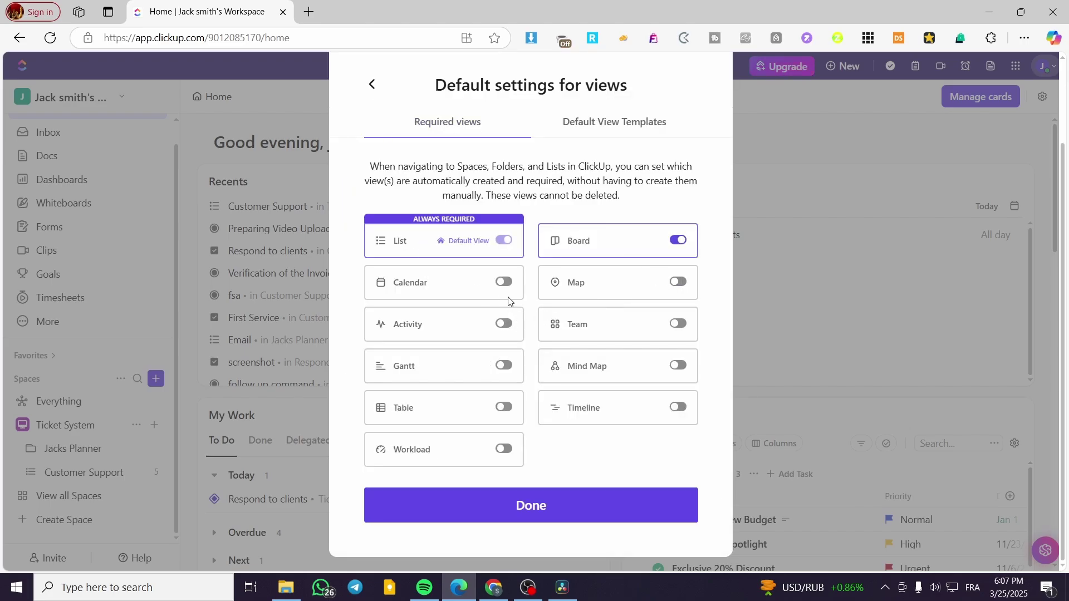
{"action": "left_click", "coordinate": [504, 283]}
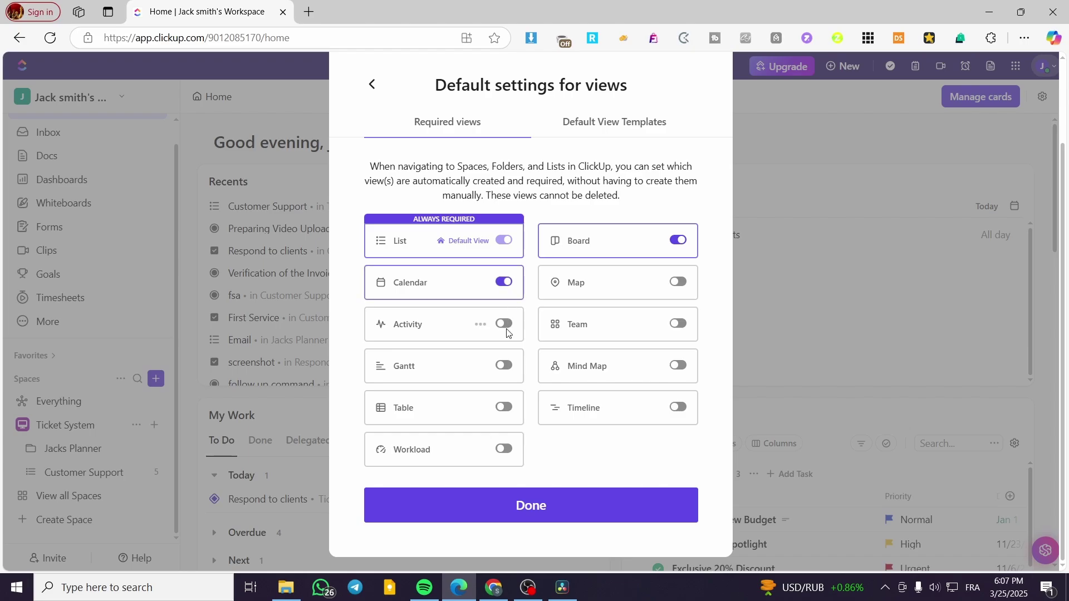
{"action": "left_click", "coordinate": [504, 325]}
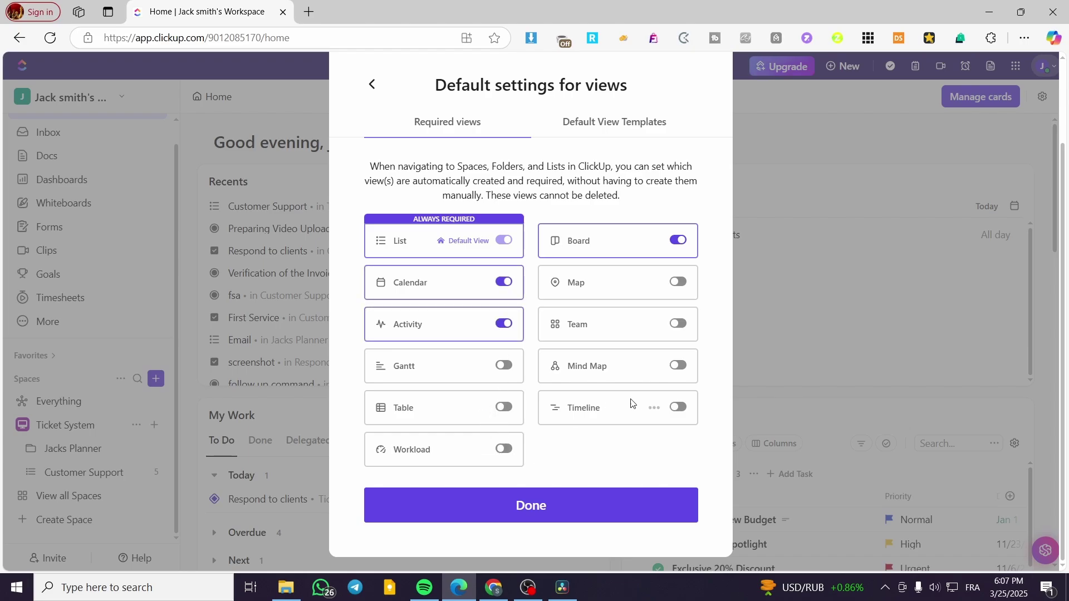
{"action": "left_click", "coordinate": [677, 408]}
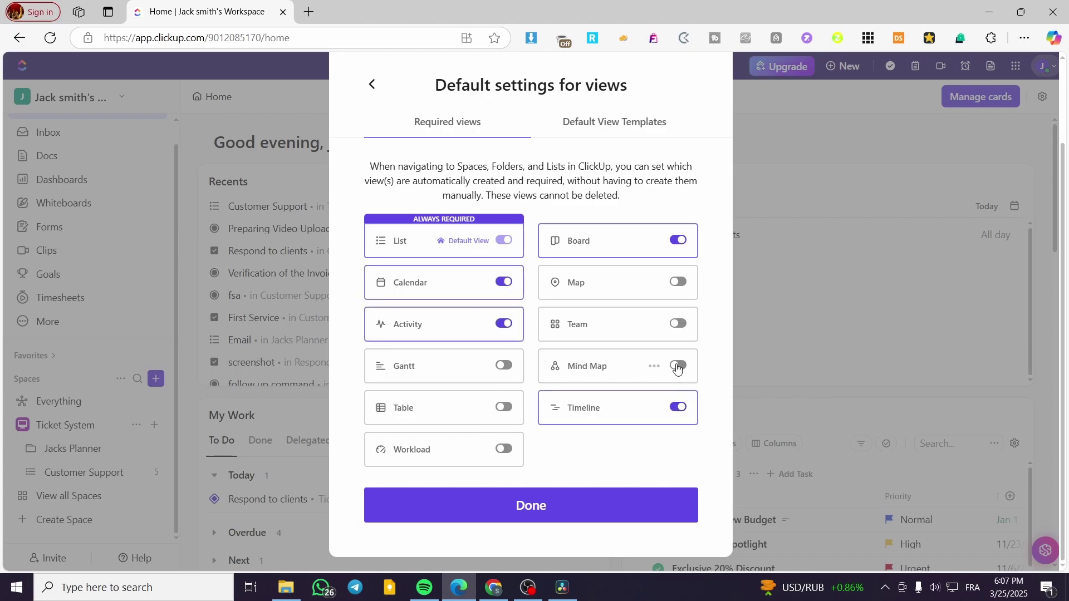
{"action": "left_click", "coordinate": [677, 366]}
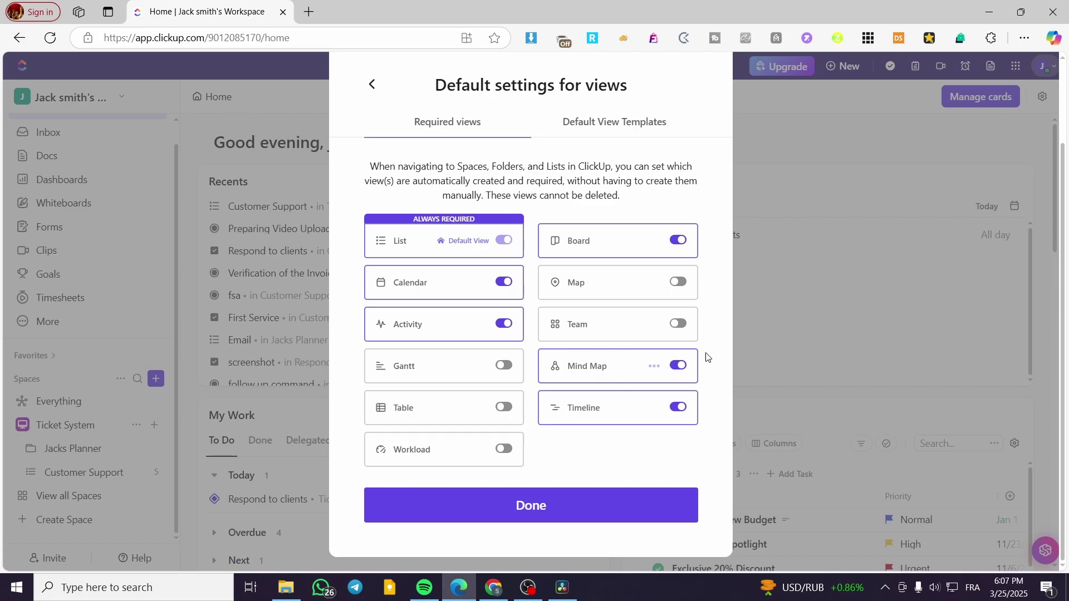
{"action": "left_click", "coordinate": [372, 83]}
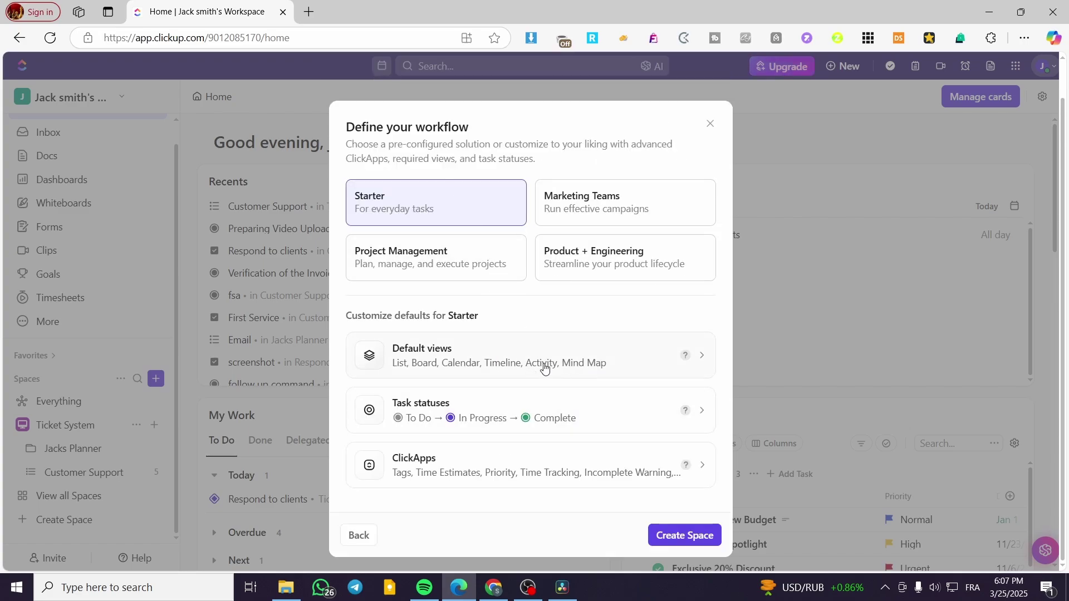
{"action": "left_click", "coordinate": [614, 360]}
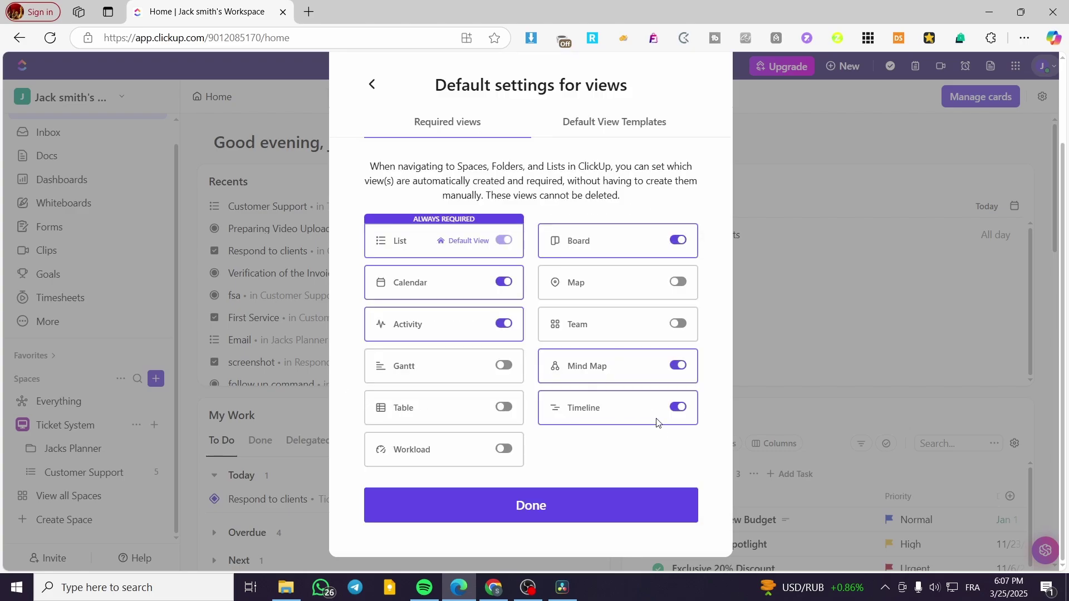
{"action": "left_click", "coordinate": [372, 85]}
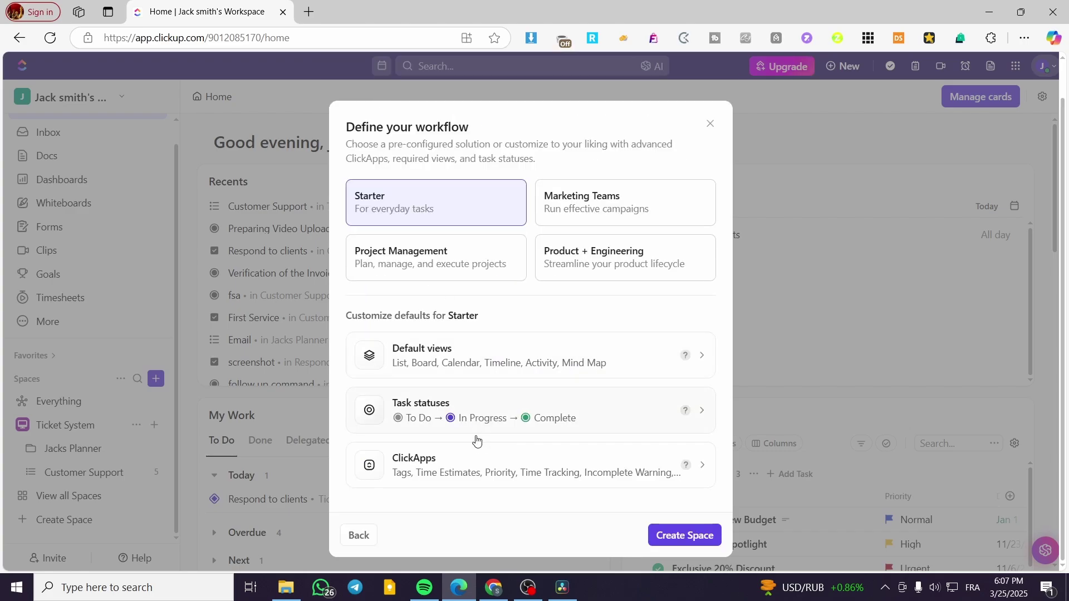
{"action": "left_click", "coordinate": [706, 546]}
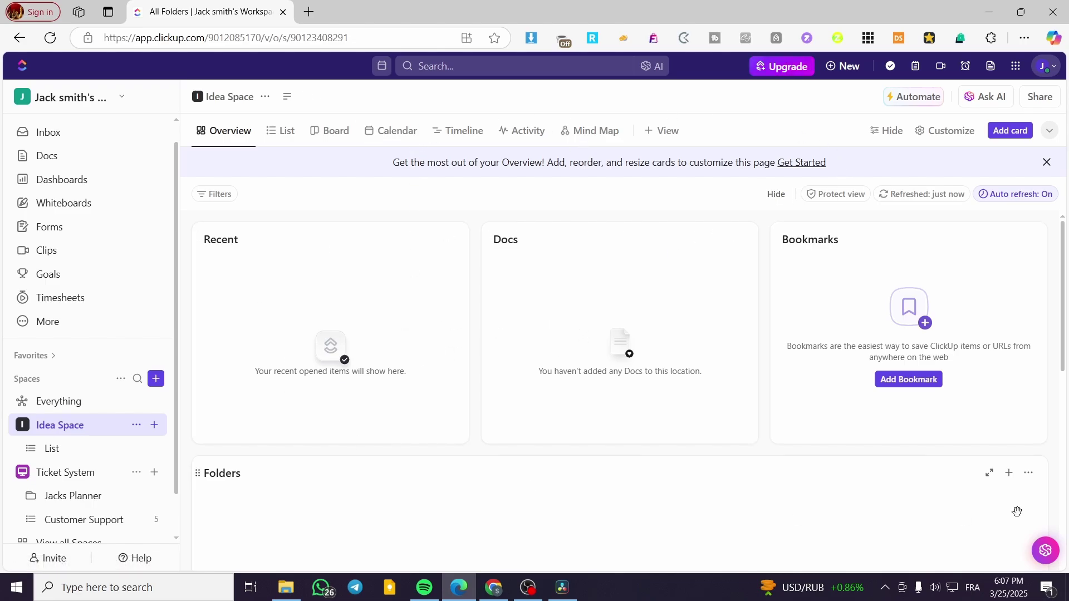
Start a blank mind map in the Mind Map view of Idea Space
{"action": "scroll", "coordinate": [651, 396], "scroll_direction": "down", "scroll_amount": 3}
{"action": "scroll", "coordinate": [336, 377], "scroll_direction": "down", "scroll_amount": 6}
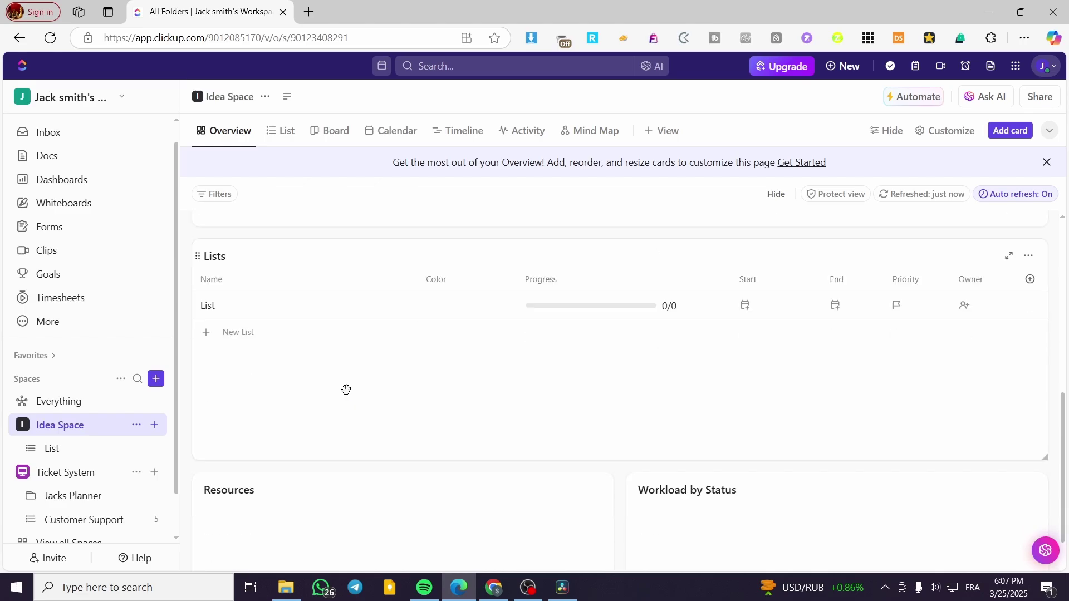
{"action": "scroll", "coordinate": [477, 412], "scroll_direction": "up", "scroll_amount": 9}
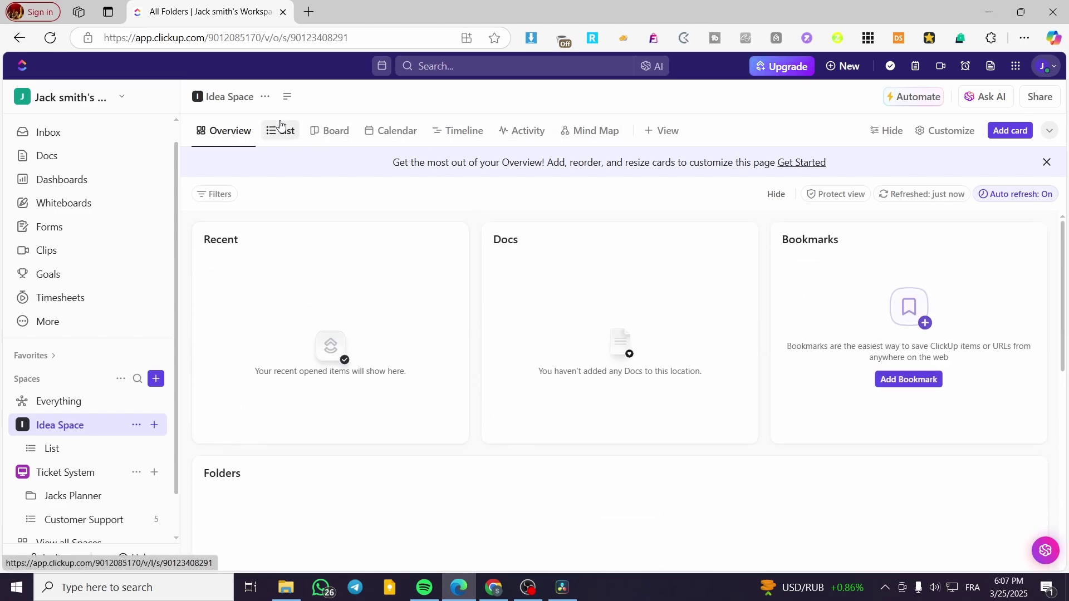
{"action": "left_click", "coordinate": [577, 130]}
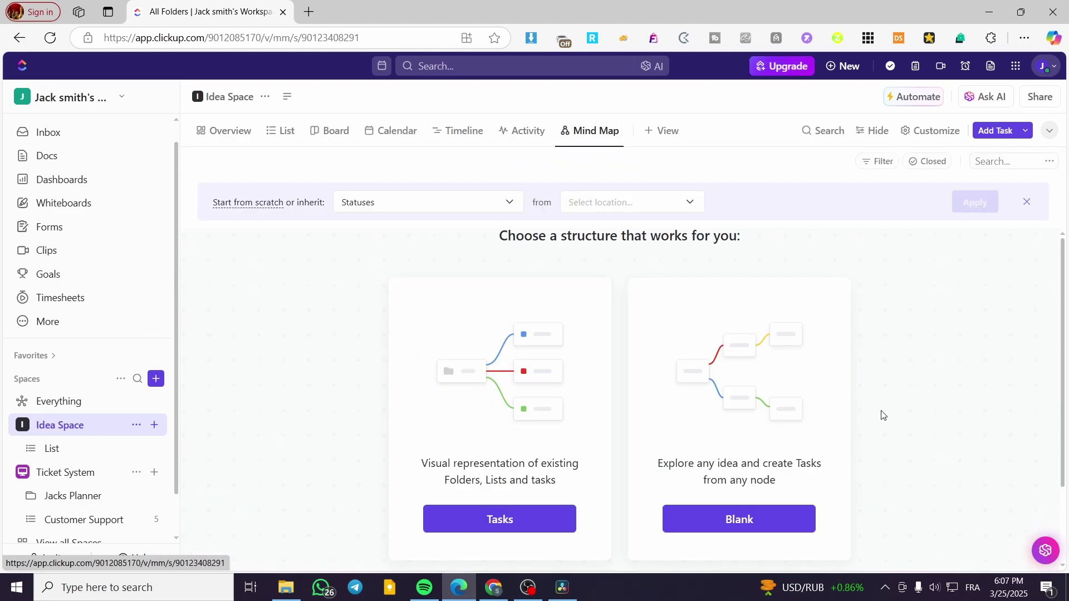
{"action": "scroll", "coordinate": [855, 406], "scroll_direction": "down", "scroll_amount": 1}
{"action": "scroll", "coordinate": [612, 401], "scroll_direction": "up", "scroll_amount": 1}
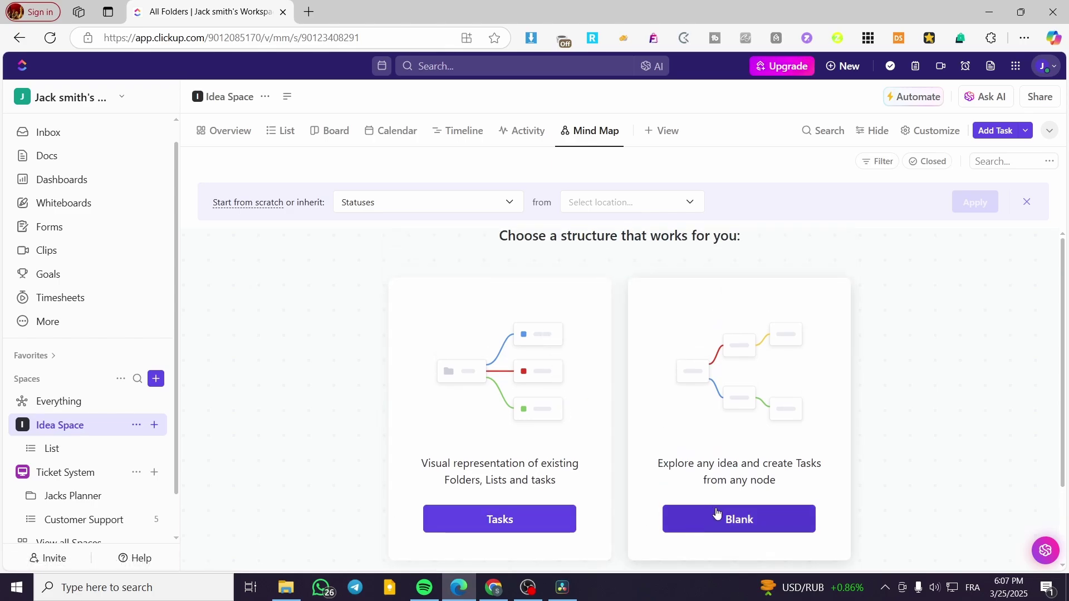
{"action": "left_click", "coordinate": [765, 513]}
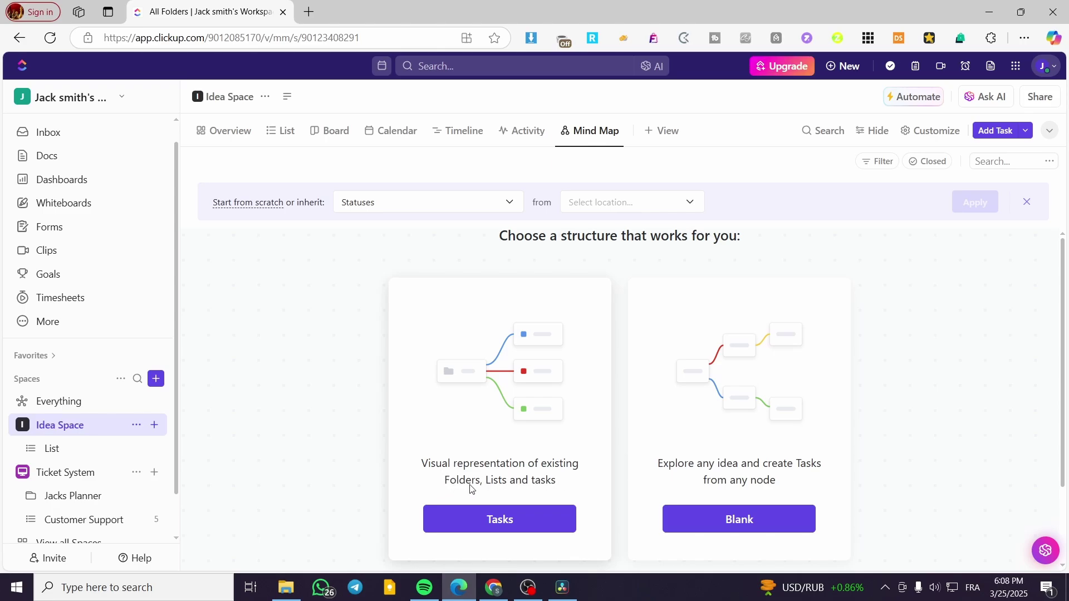
{"action": "left_click", "coordinate": [280, 133]}
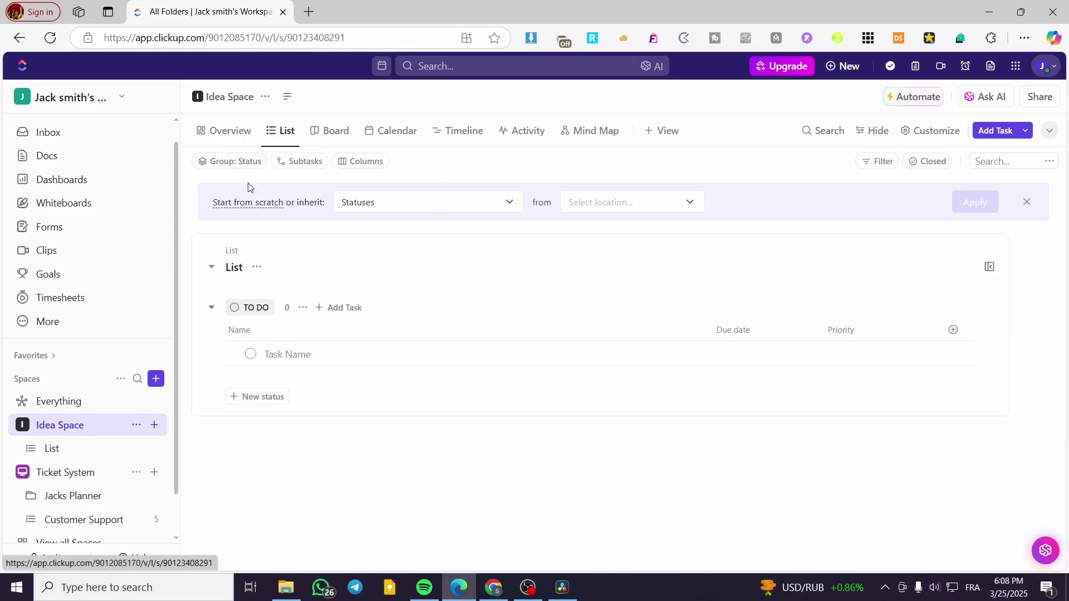
{"action": "left_click", "coordinate": [595, 132]}
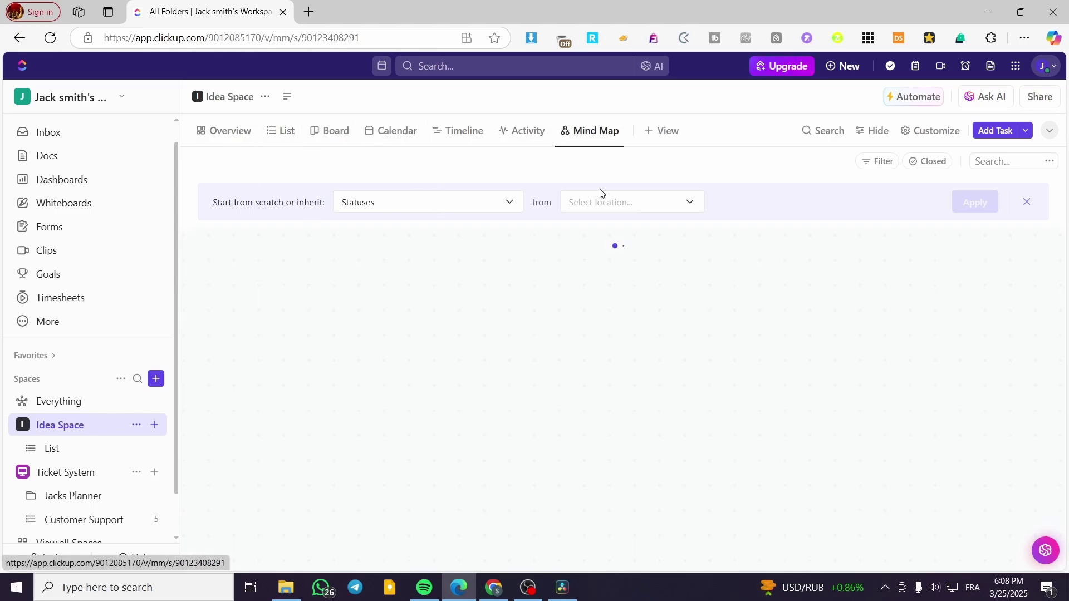
{"action": "left_click", "coordinate": [719, 521]}
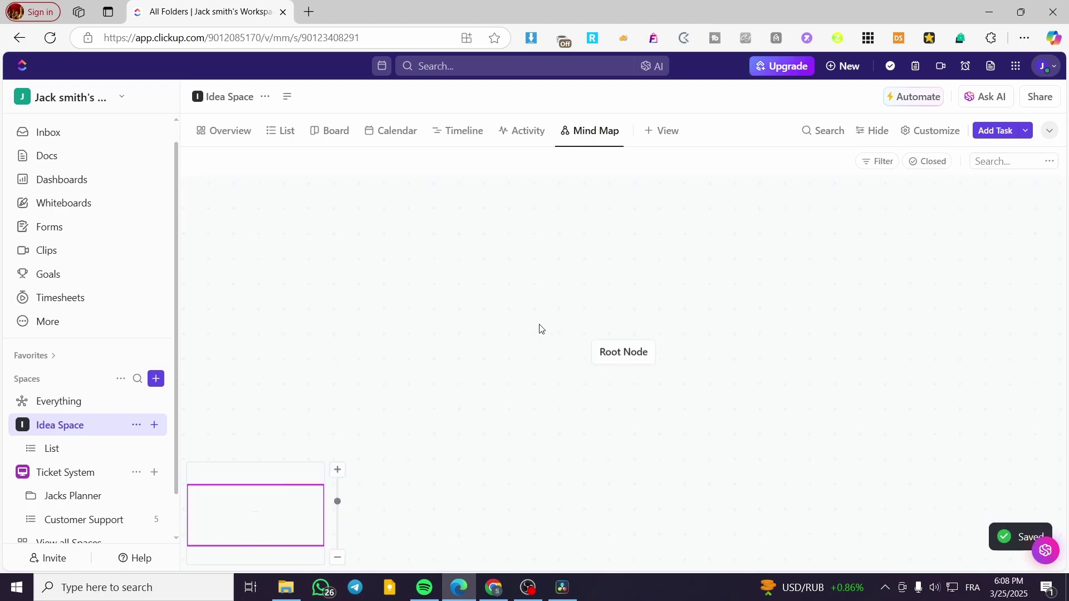
Rename the mind map's root node to "Youtube"
{"action": "left_click_drag", "start_coordinate": [651, 352], "coordinate": [603, 351]}
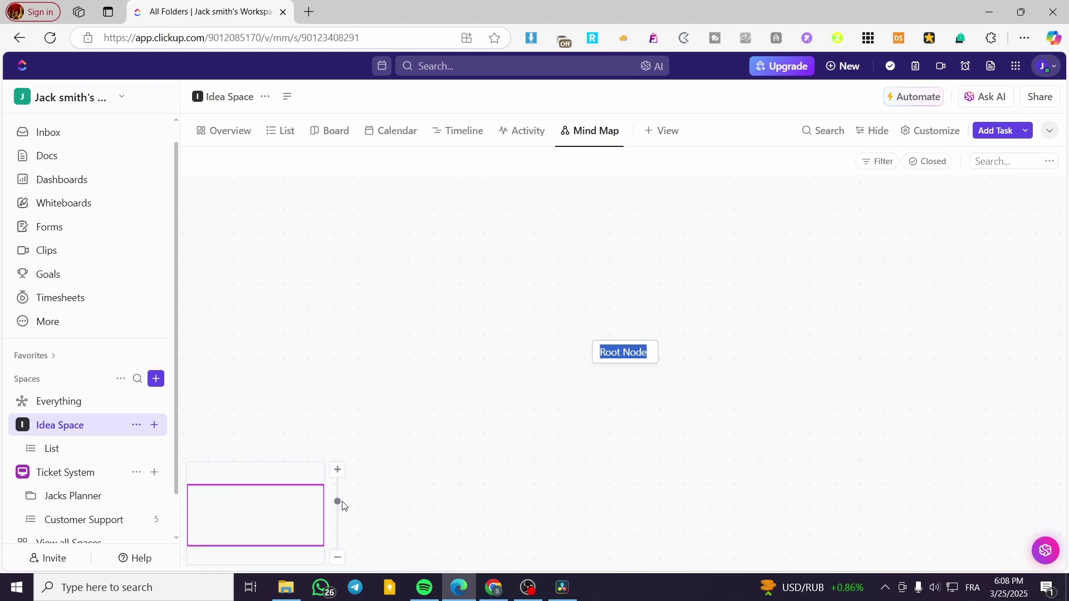
{"action": "left_click_drag", "start_coordinate": [343, 506], "coordinate": [343, 500]}
{"action": "double_click", "coordinate": [648, 353]}
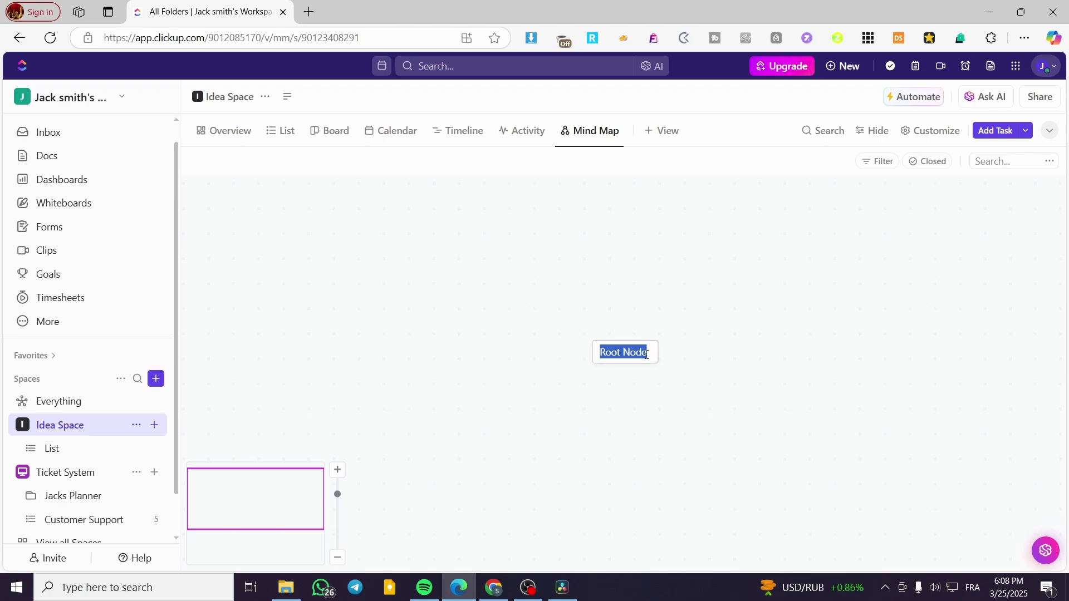
{"action": "type", "text": "P"}
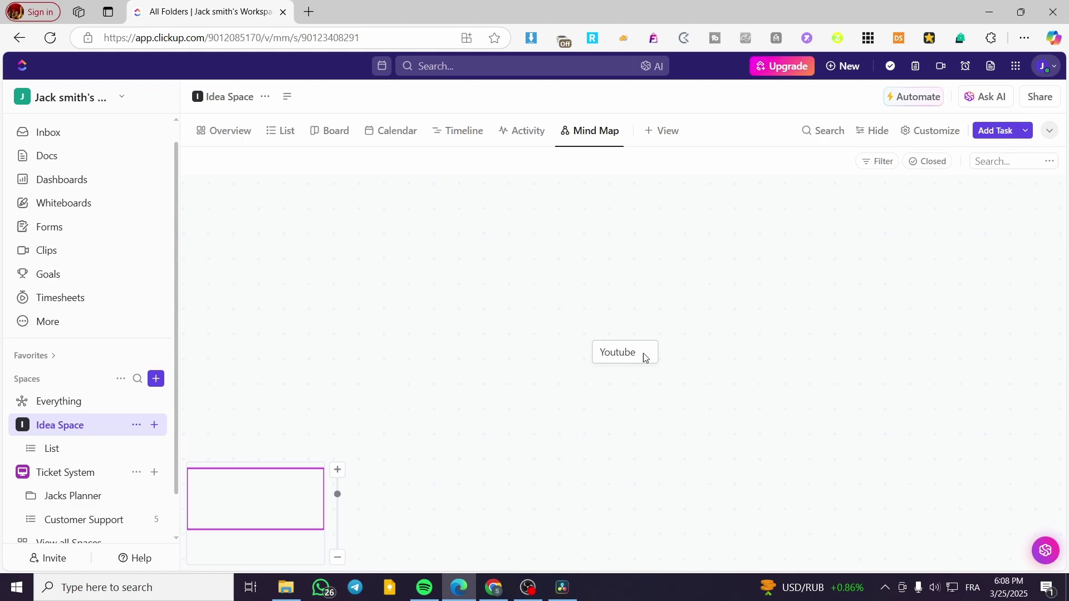
Colour the Youtube node purple
{"action": "left_click", "coordinate": [651, 350]}
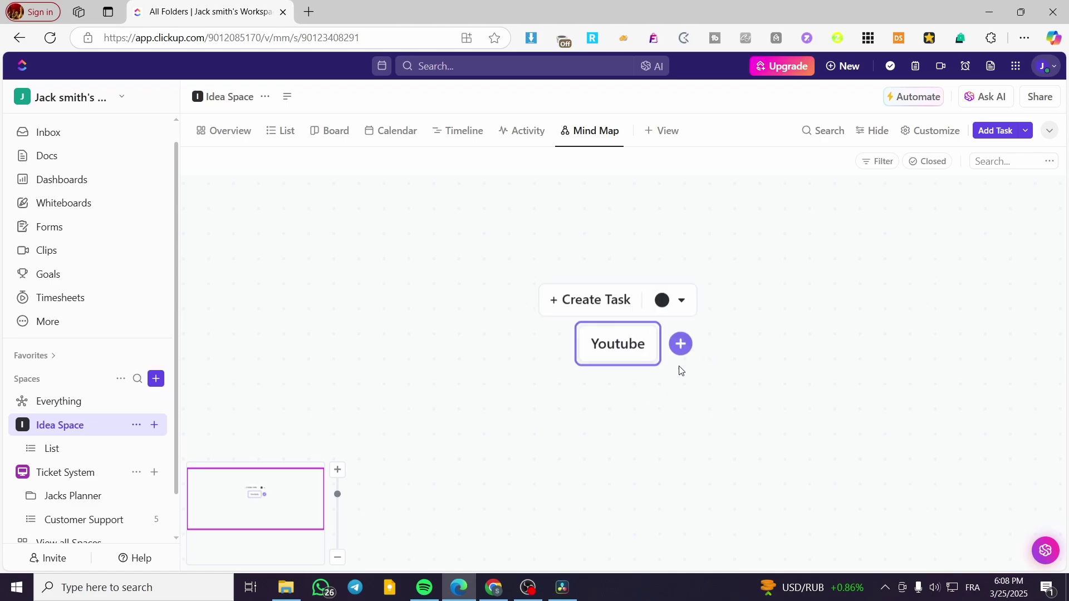
{"action": "left_click", "coordinate": [664, 301]}
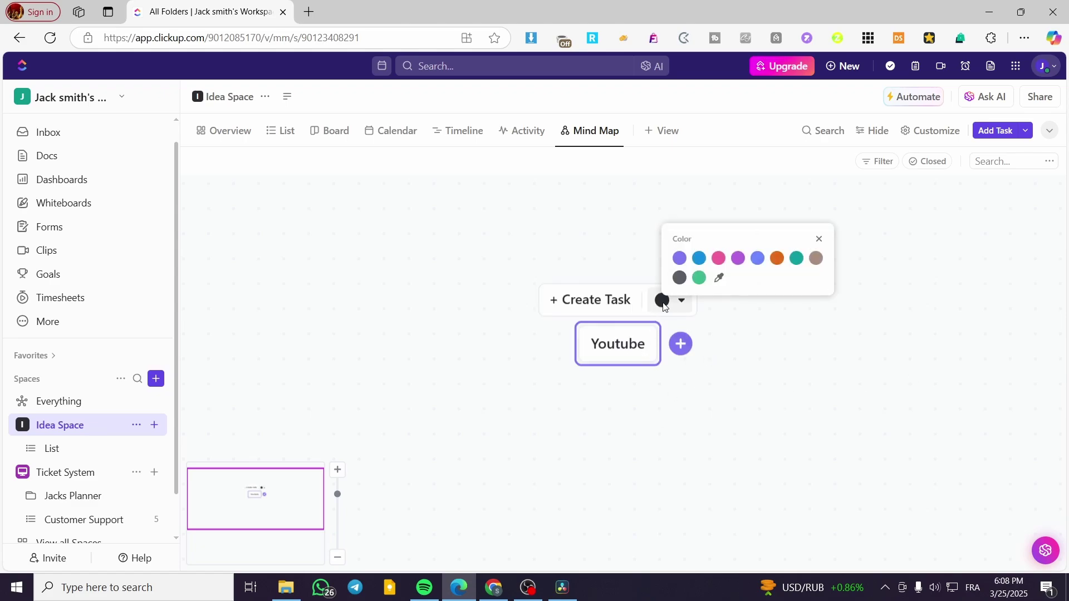
{"action": "left_click", "coordinate": [679, 258]}
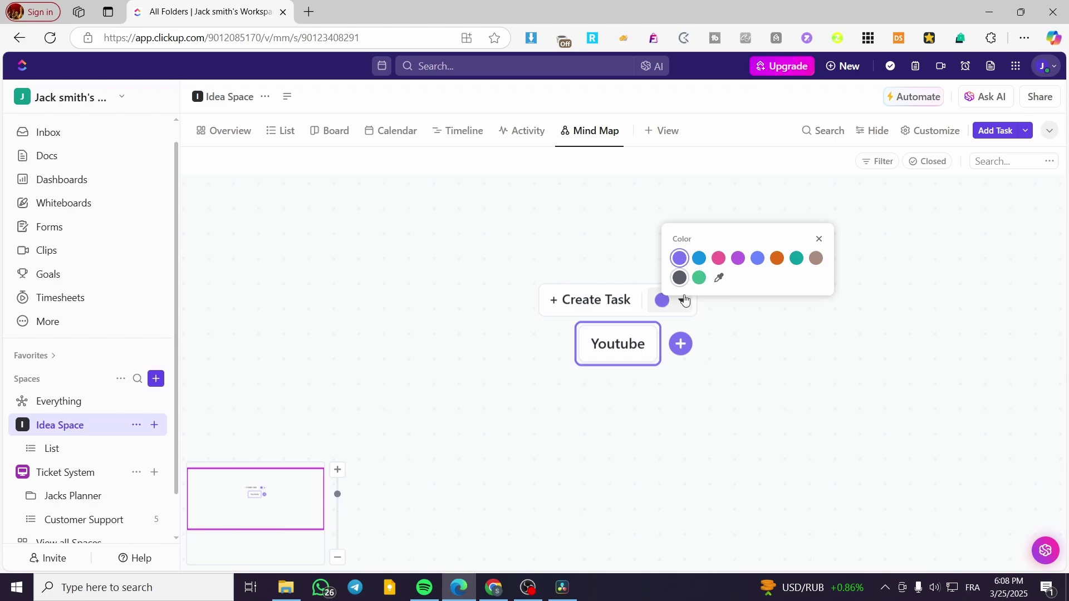
{"action": "left_click", "coordinate": [729, 381]}
Set the Youtube node's colour to green
{"action": "left_click", "coordinate": [654, 352]}
{"action": "left_click", "coordinate": [662, 300]}
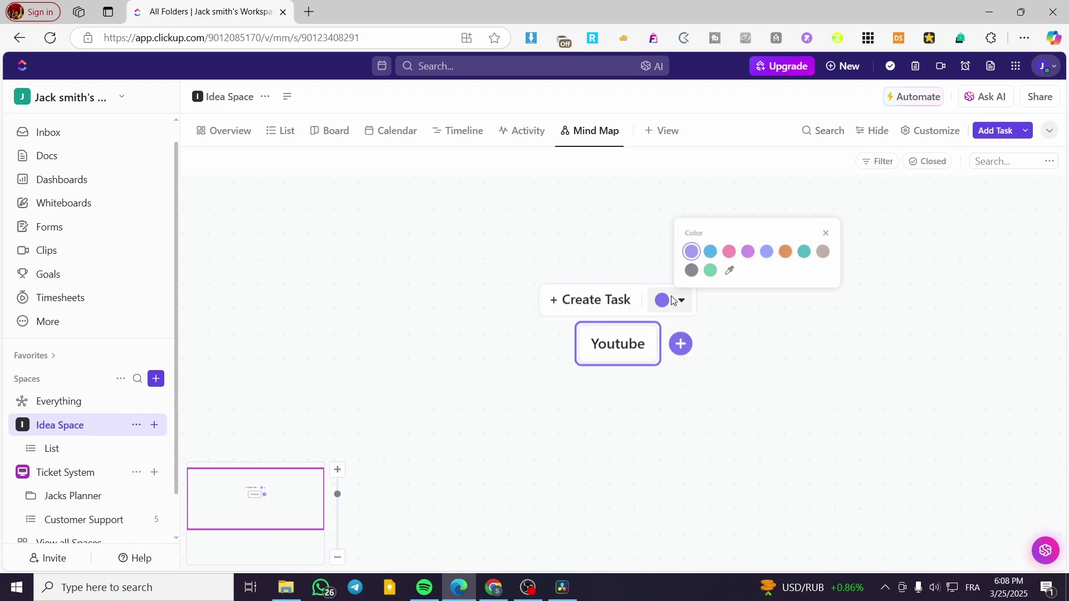
{"action": "left_click", "coordinate": [710, 272]}
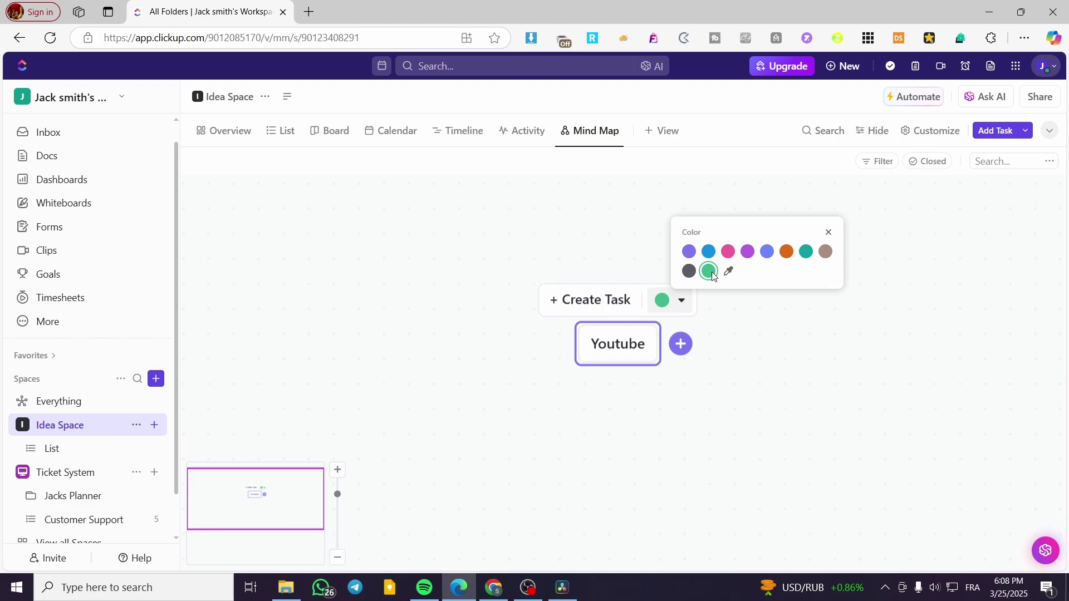
Move the Youtube node slightly to the left and set its colour to blue
{"action": "left_click_drag", "start_coordinate": [641, 348], "coordinate": [530, 341]}
{"action": "left_click", "coordinate": [601, 345]}
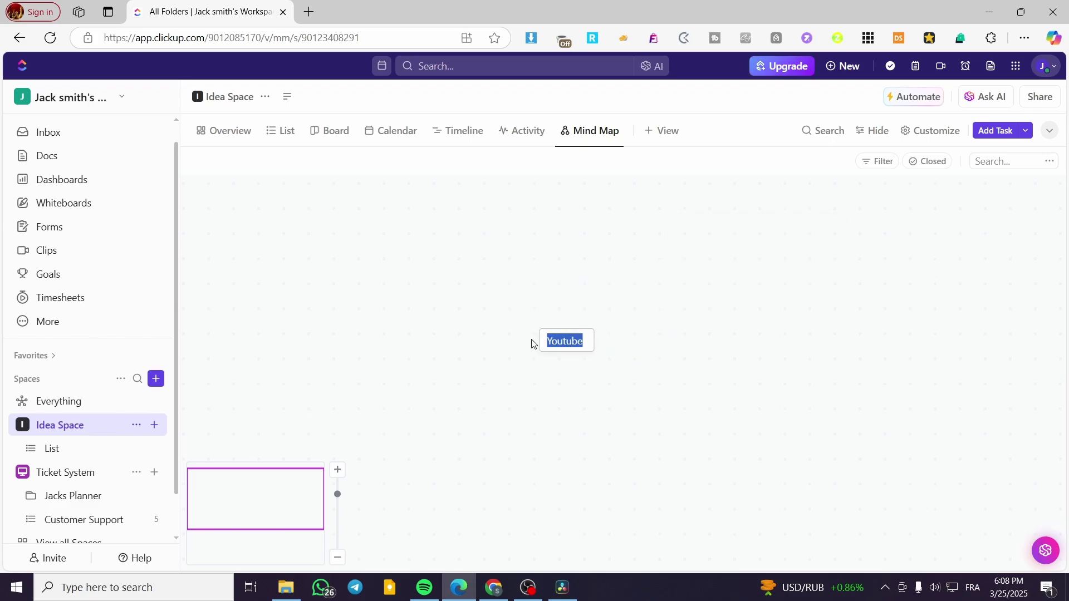
{"action": "left_click", "coordinate": [627, 349]}
{"action": "left_click", "coordinate": [622, 297]}
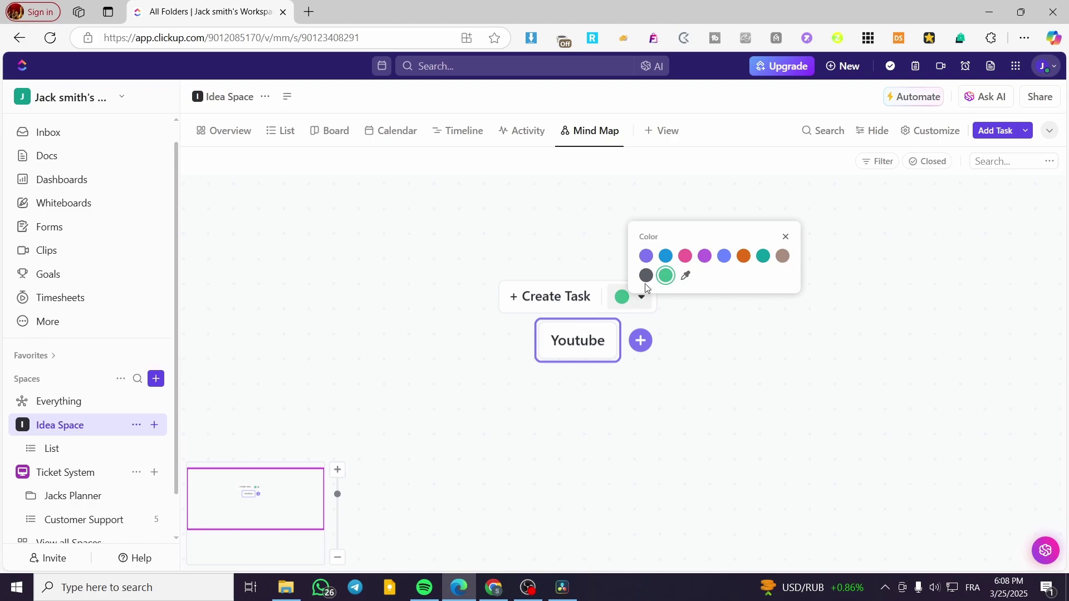
{"action": "left_click", "coordinate": [667, 258]}
{"action": "left_click", "coordinate": [613, 234]}
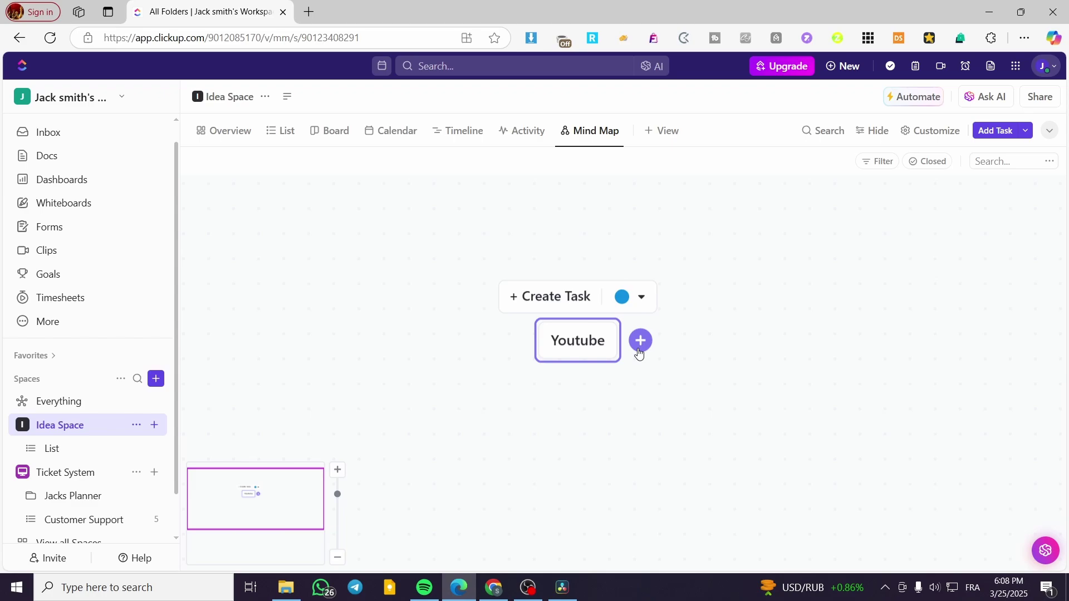
From the Youtube node's task creation, create a list named "Tasks for youtube" in Idea Space and choose it as the task's list
{"action": "left_click", "coordinate": [586, 300]}
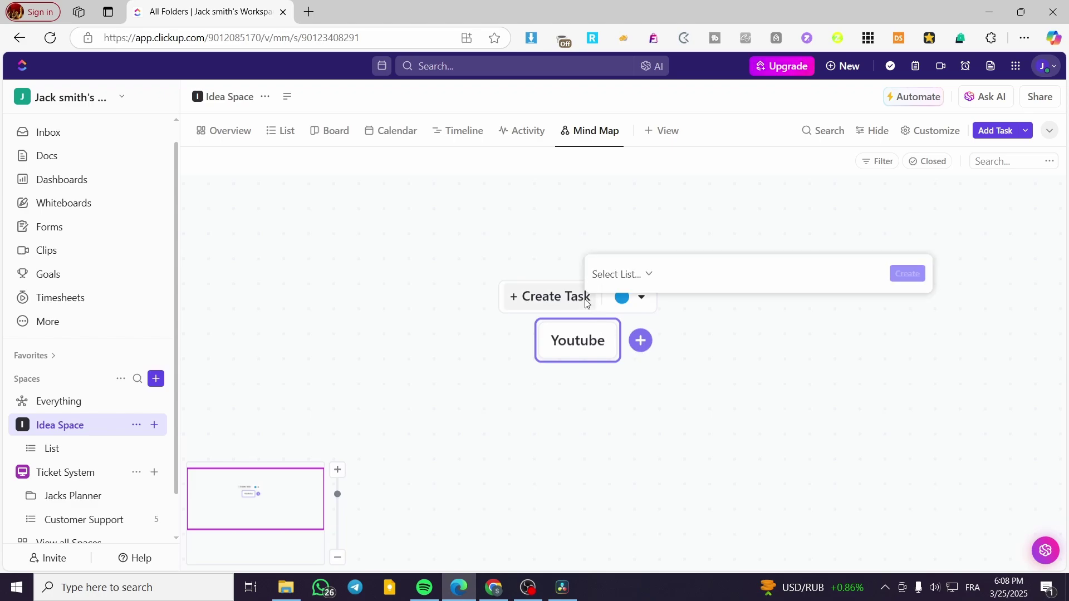
{"action": "left_click", "coordinate": [649, 276]}
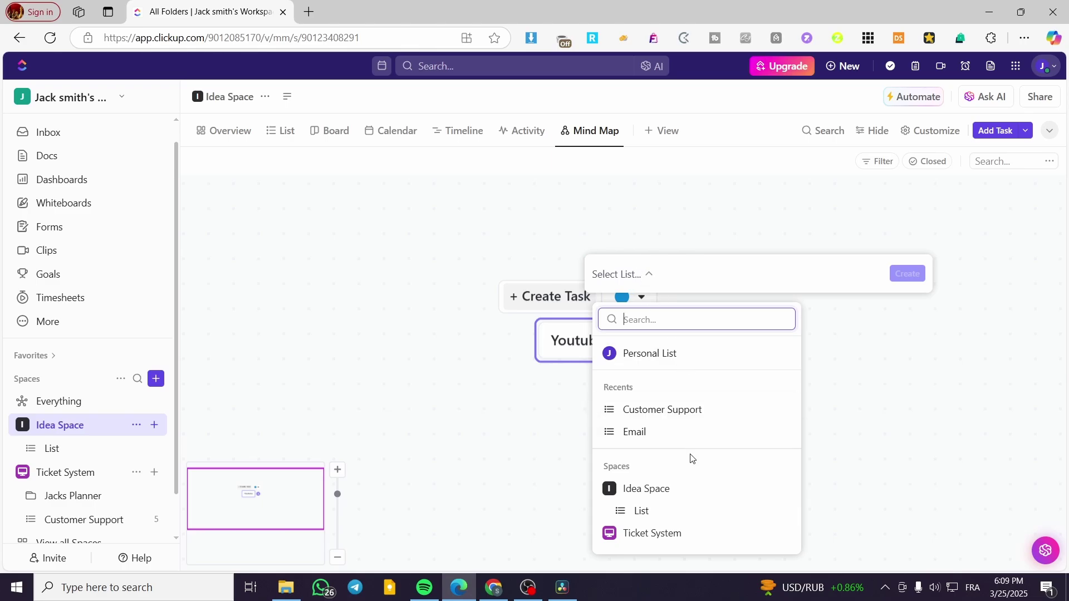
{"action": "left_click", "coordinate": [778, 488]}
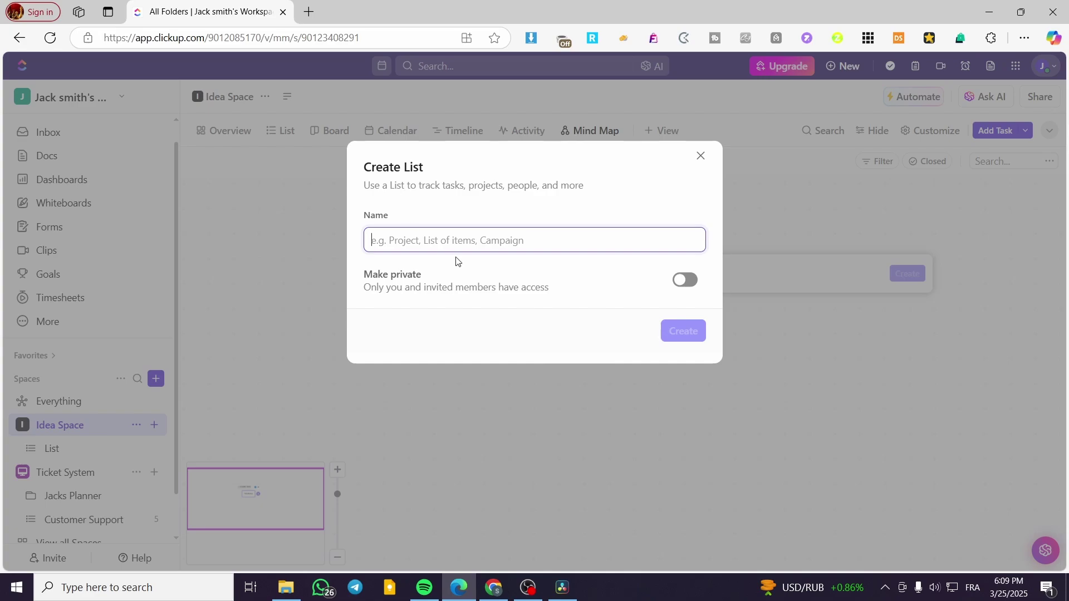
{"action": "type", "text": "Tas"}
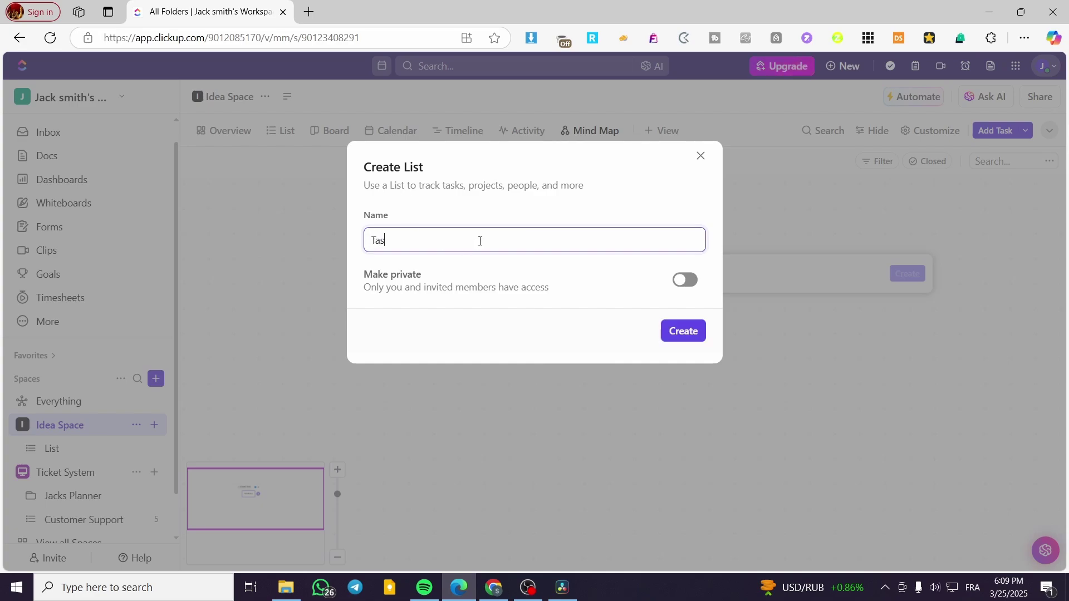
{"action": "type", "text": "ks for youtube"}
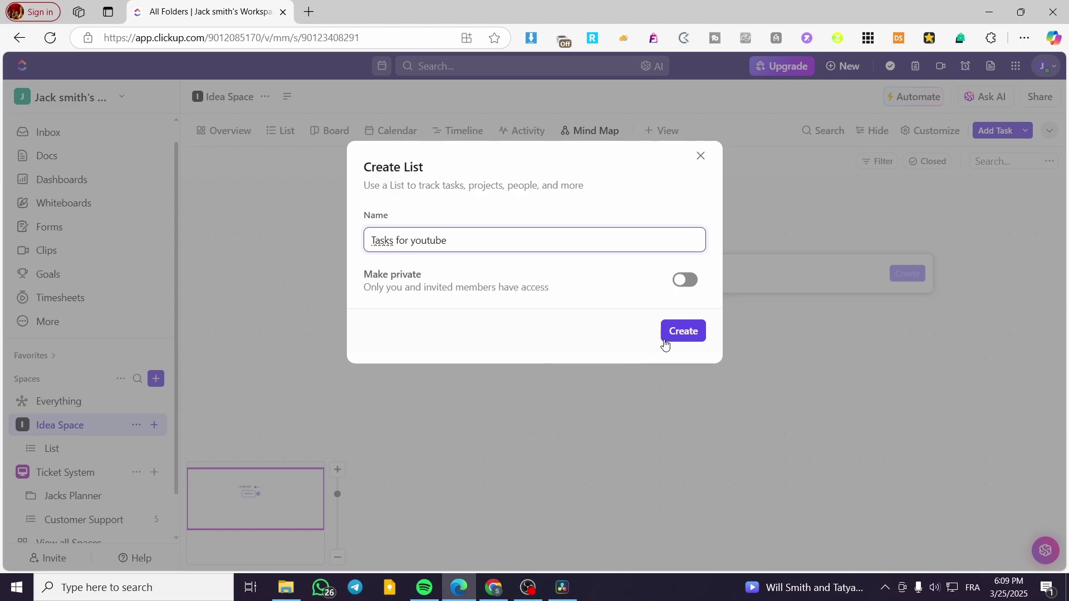
{"action": "left_click", "coordinate": [685, 332]}
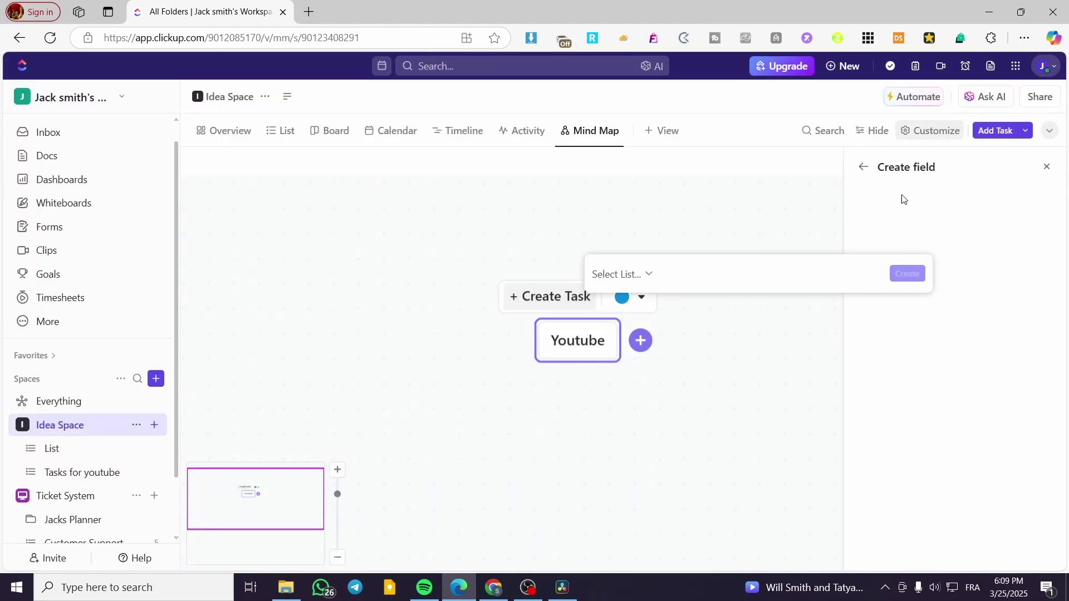
{"action": "left_click", "coordinate": [618, 278]}
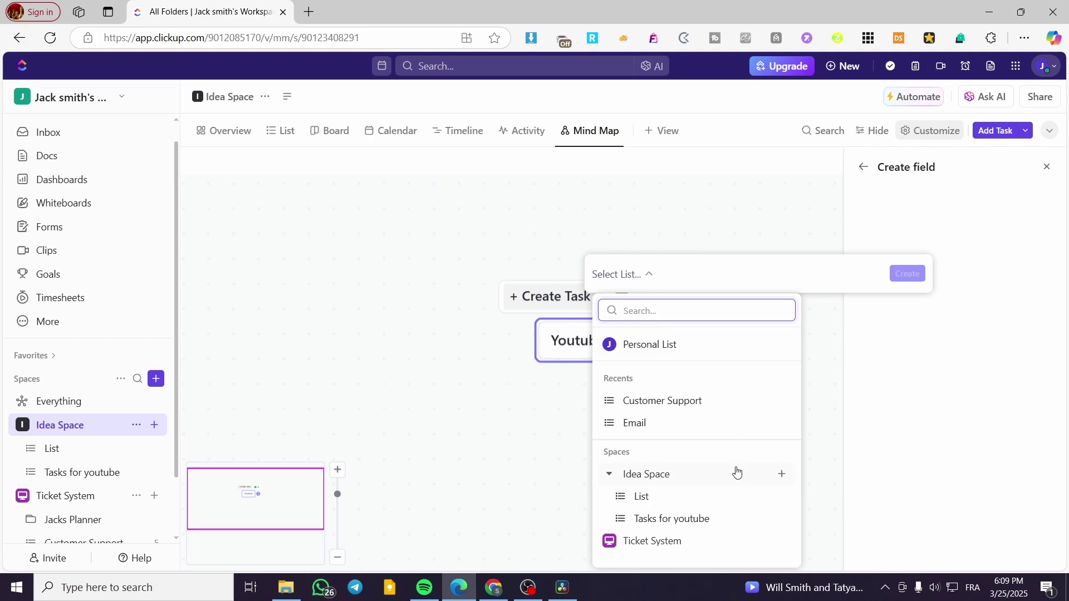
{"action": "left_click", "coordinate": [683, 519]}
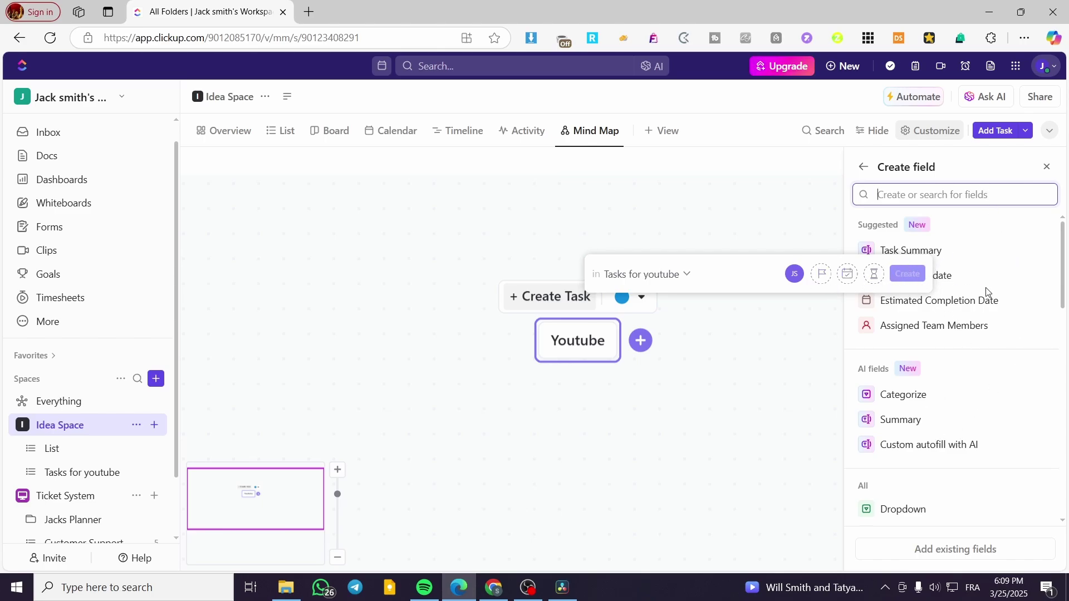
Create a text custom field named "Create Content for youtube" and open Idea Space's List view
{"action": "left_click", "coordinate": [1025, 293]}
{"action": "scroll", "coordinate": [1065, 257], "scroll_direction": "down", "scroll_amount": 3}
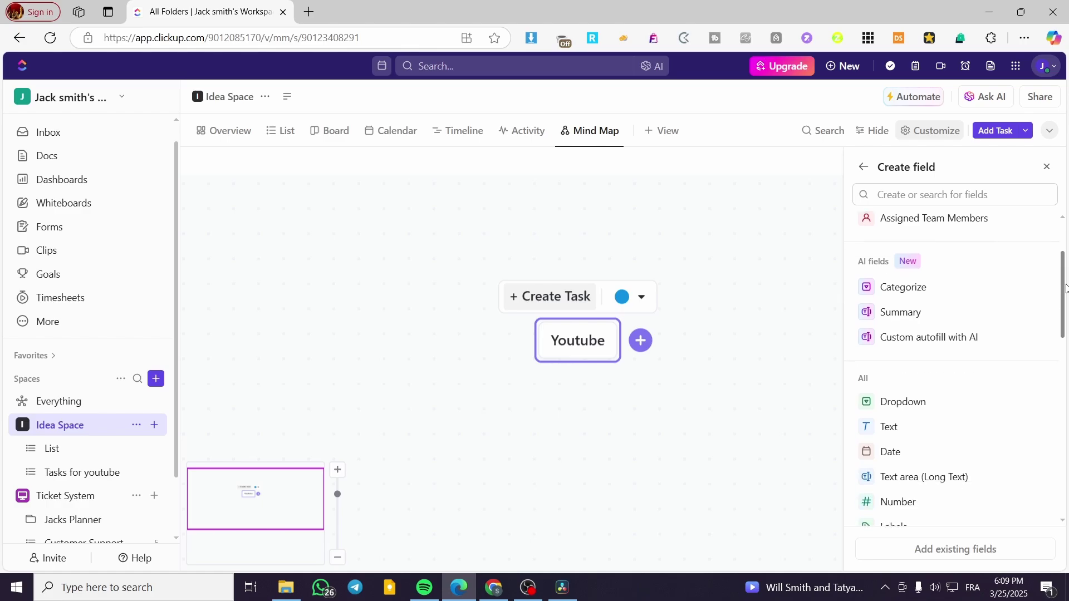
{"action": "left_click", "coordinate": [914, 356]}
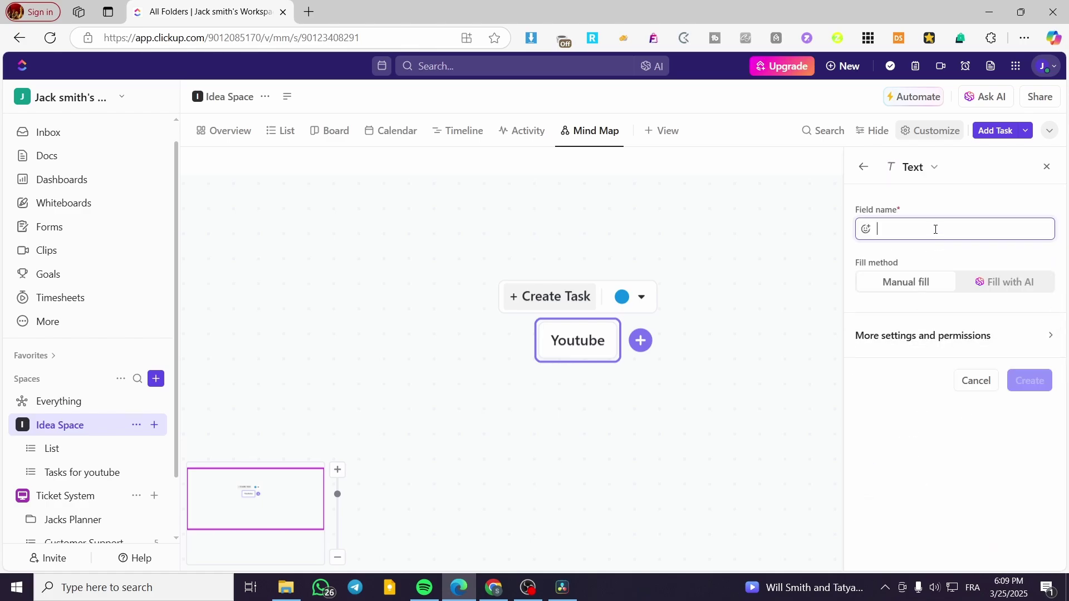
{"action": "type", "text": "Create Conten"}
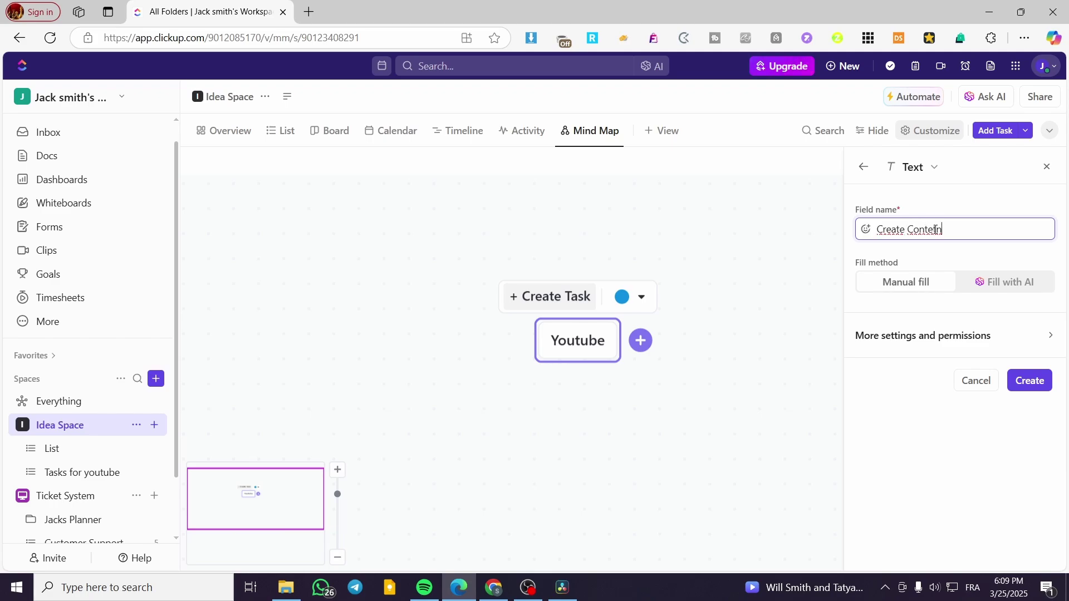
{"action": "key", "text": "BackSpace"}
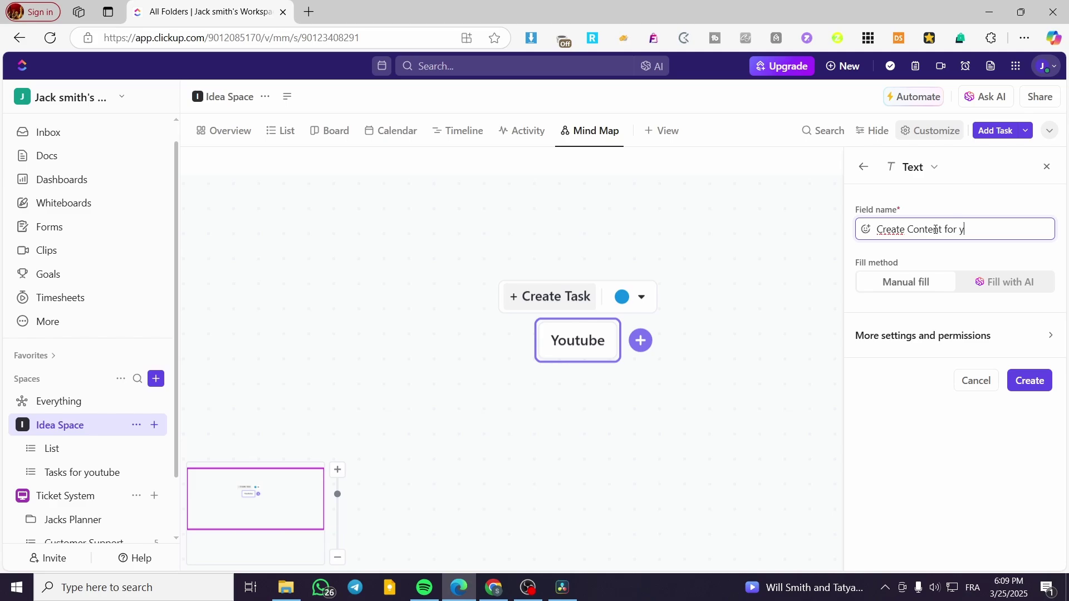
{"action": "left_click", "coordinate": [1046, 388]}
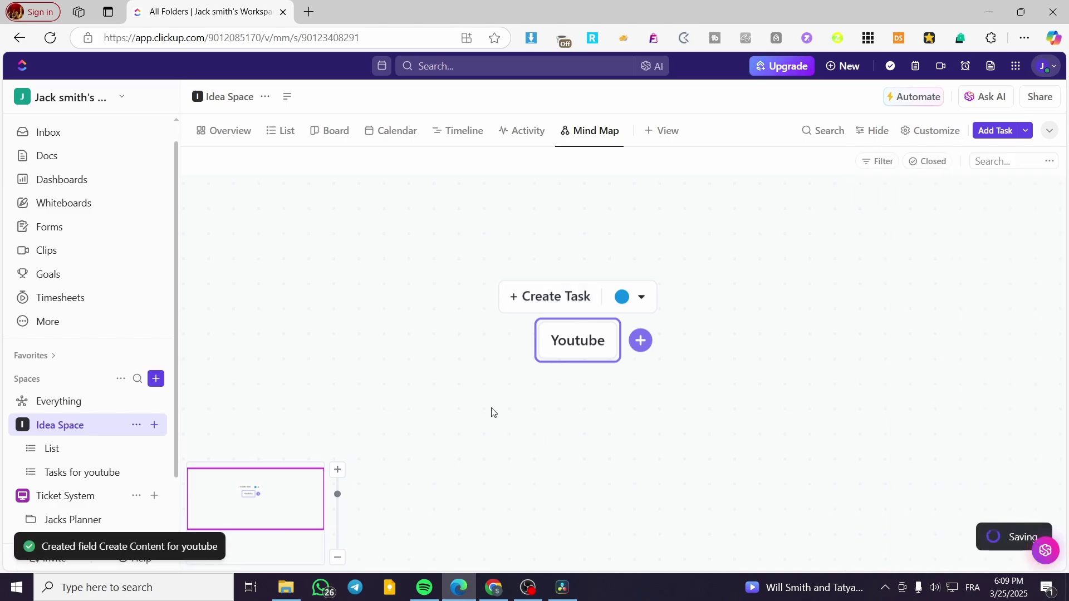
{"action": "left_click", "coordinate": [289, 133]}
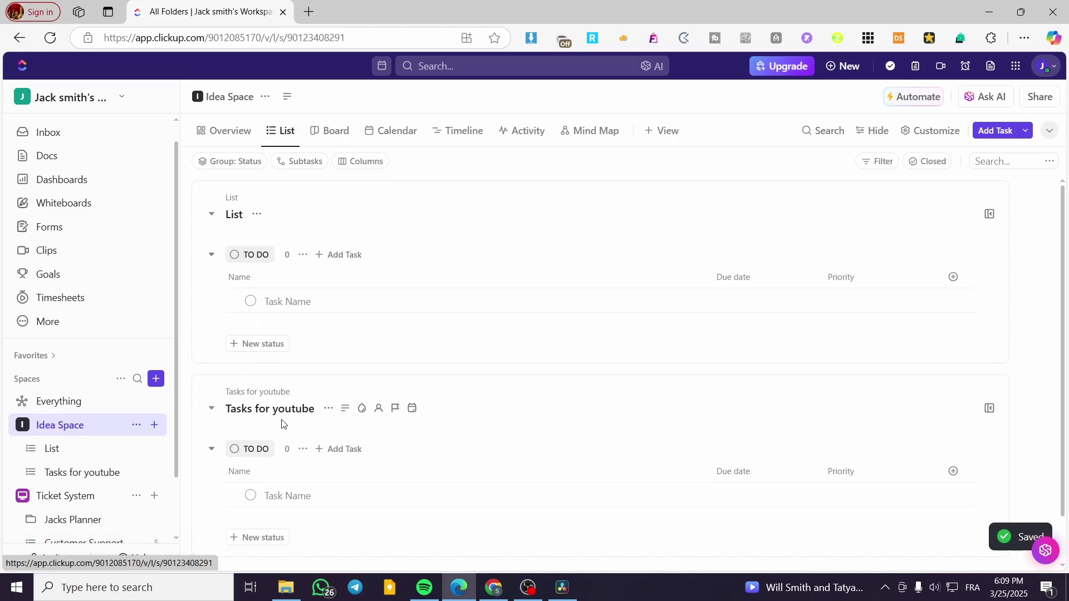
In the Mind Map view, add a child node "Video Production" to Youtube and place it above and to the right of Youtube
{"action": "left_click", "coordinate": [597, 135]}
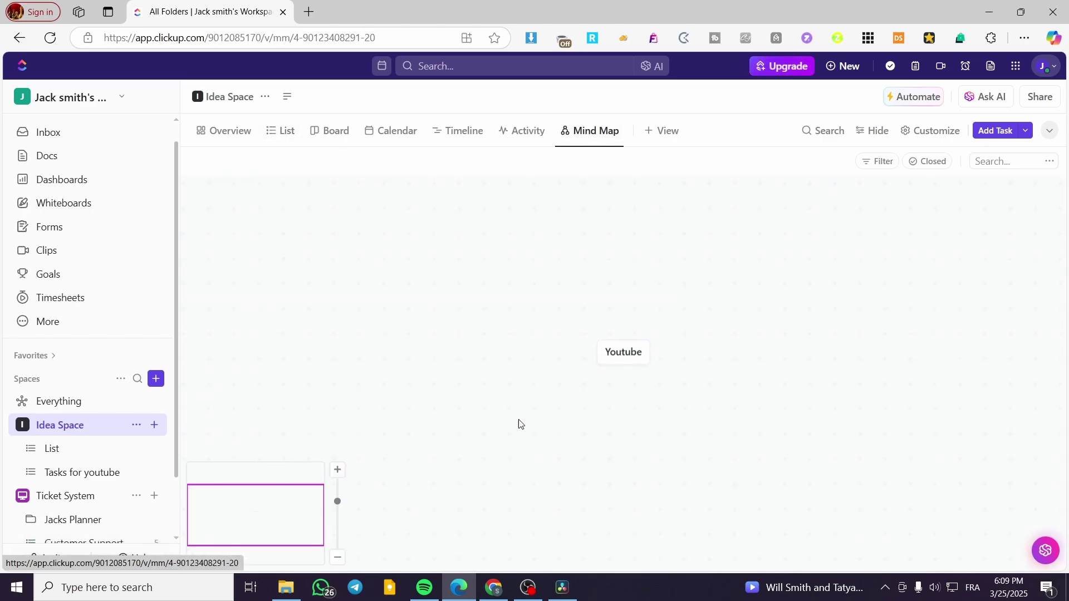
{"action": "left_click", "coordinate": [631, 361]}
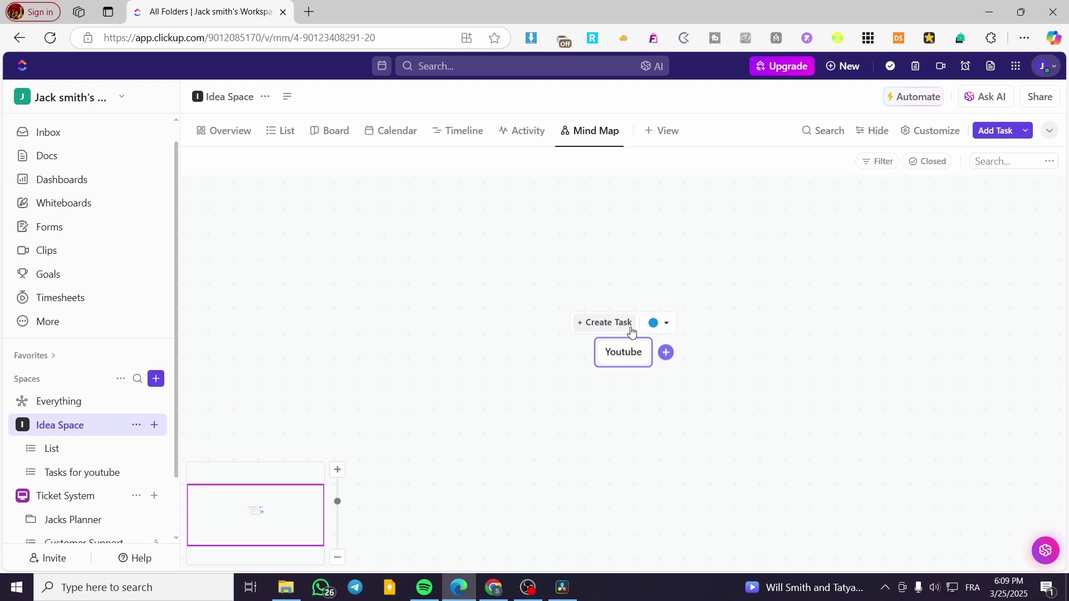
{"action": "left_click", "coordinate": [666, 352]}
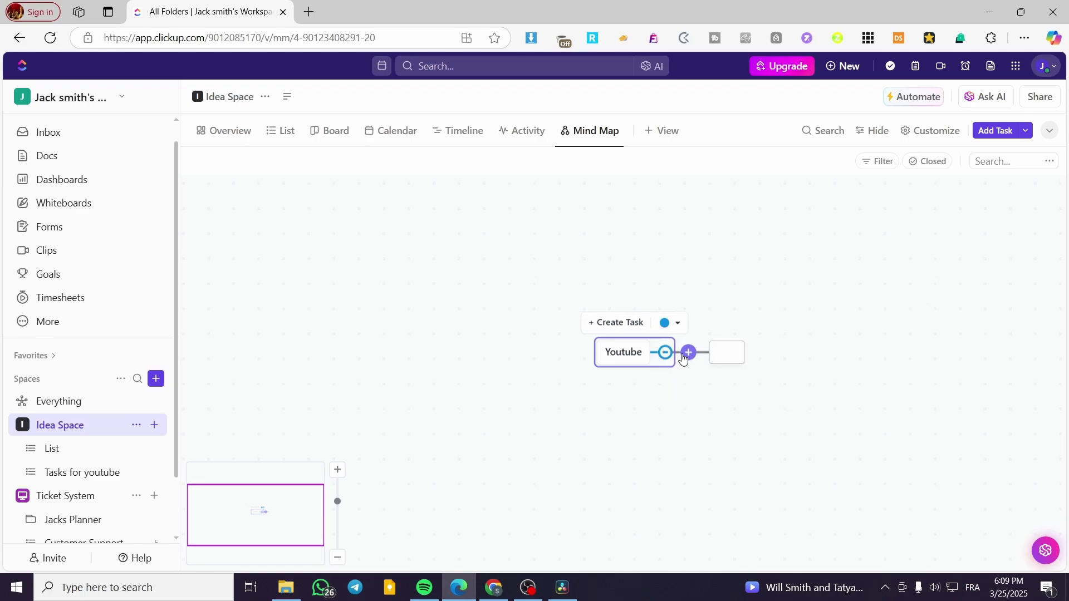
{"action": "left_click", "coordinate": [729, 354]}
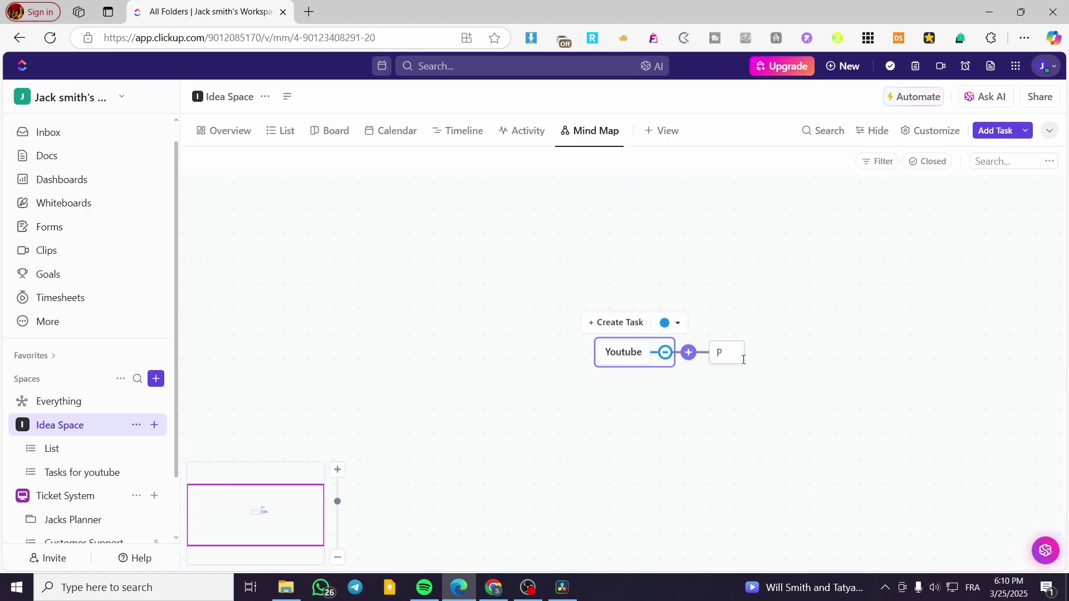
{"action": "type", "text": "Video Pr"}
{"action": "type", "text": "u"}
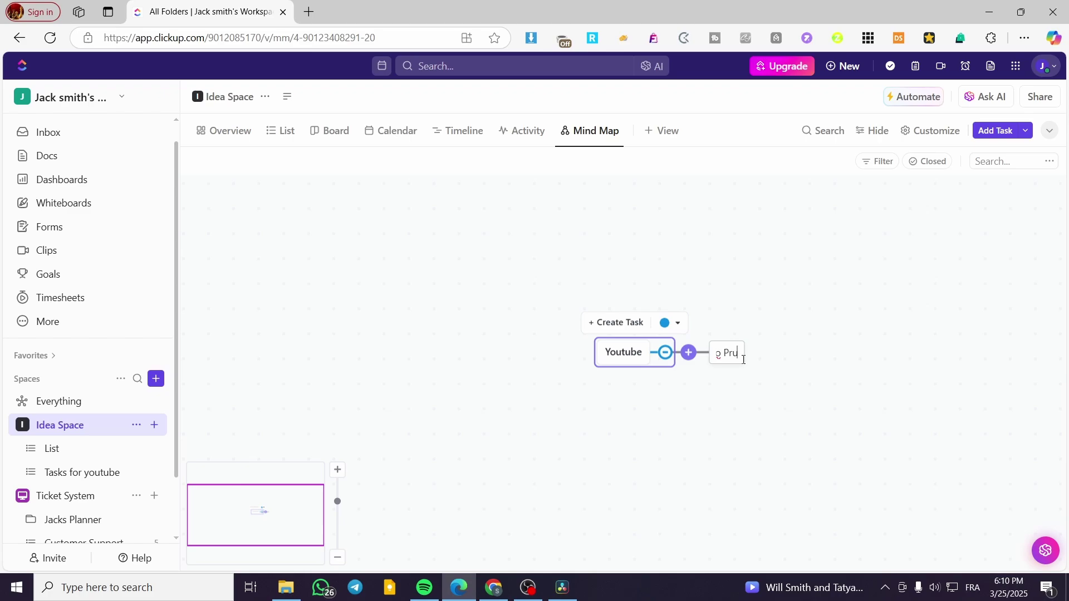
{"action": "key", "text": "BackSpace"}
{"action": "type", "text": "oduction"}
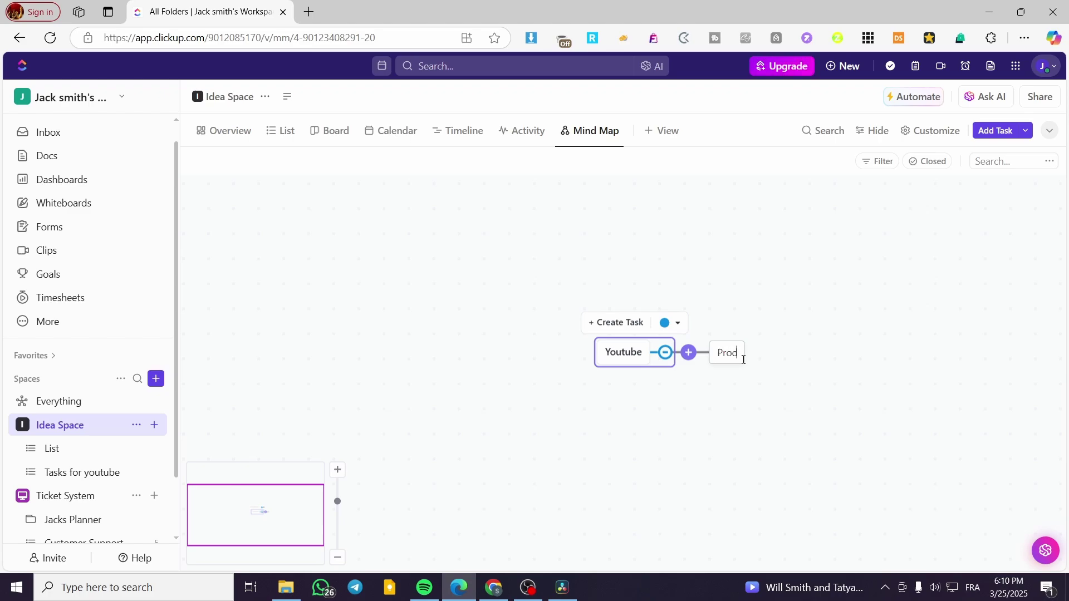
{"action": "key", "text": "Return"}
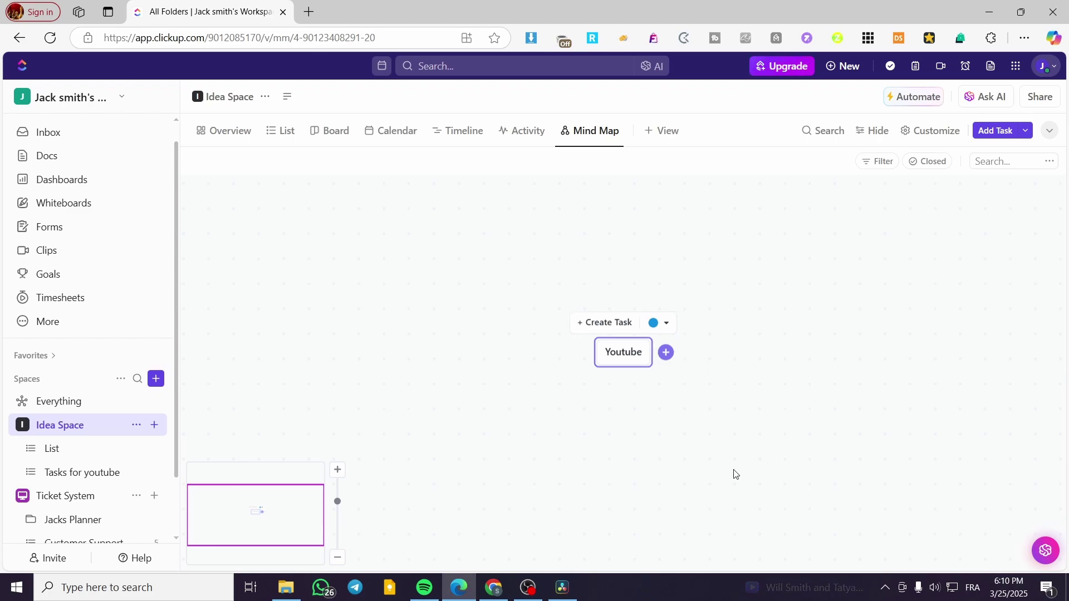
{"action": "left_click", "coordinate": [747, 361]}
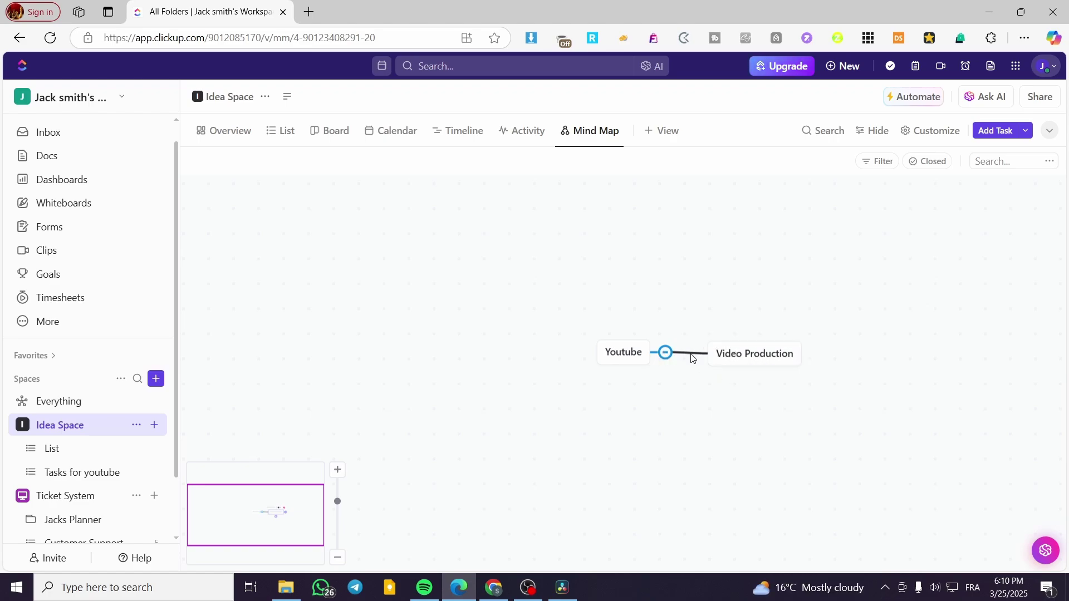
{"action": "left_click_drag", "start_coordinate": [754, 351], "coordinate": [780, 256]}
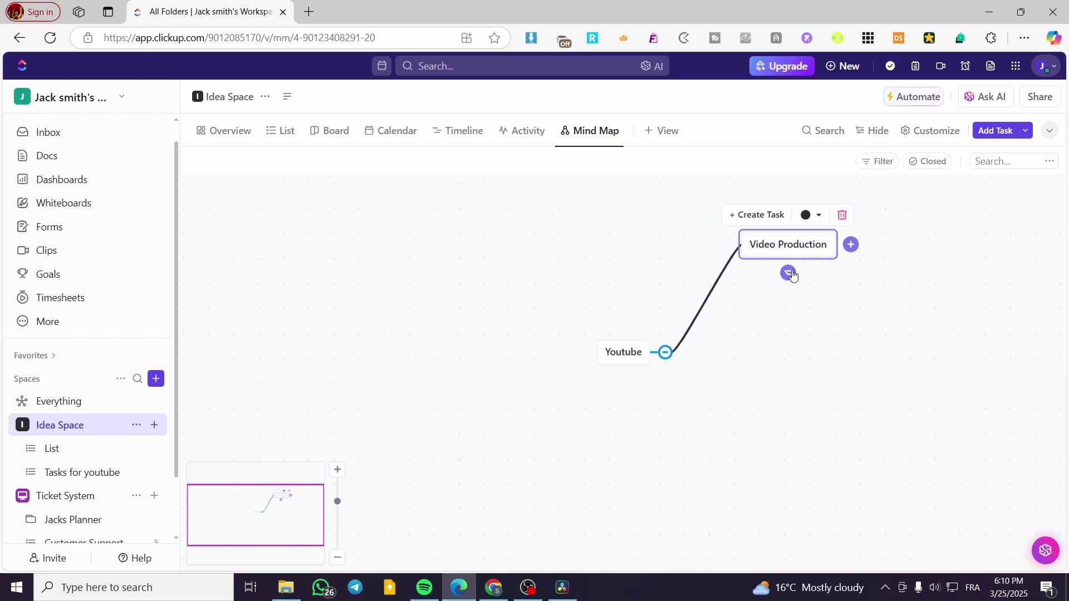
Add a sibling node named "Audio Production" below Video Production
{"action": "left_click", "coordinate": [789, 274]}
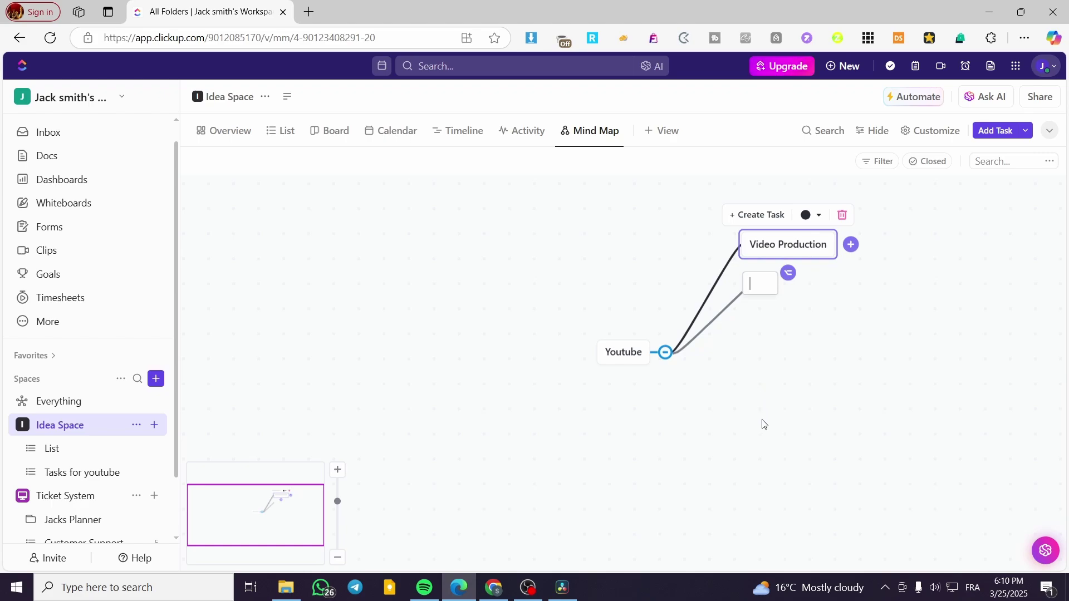
{"action": "type", "text": "Audio"}
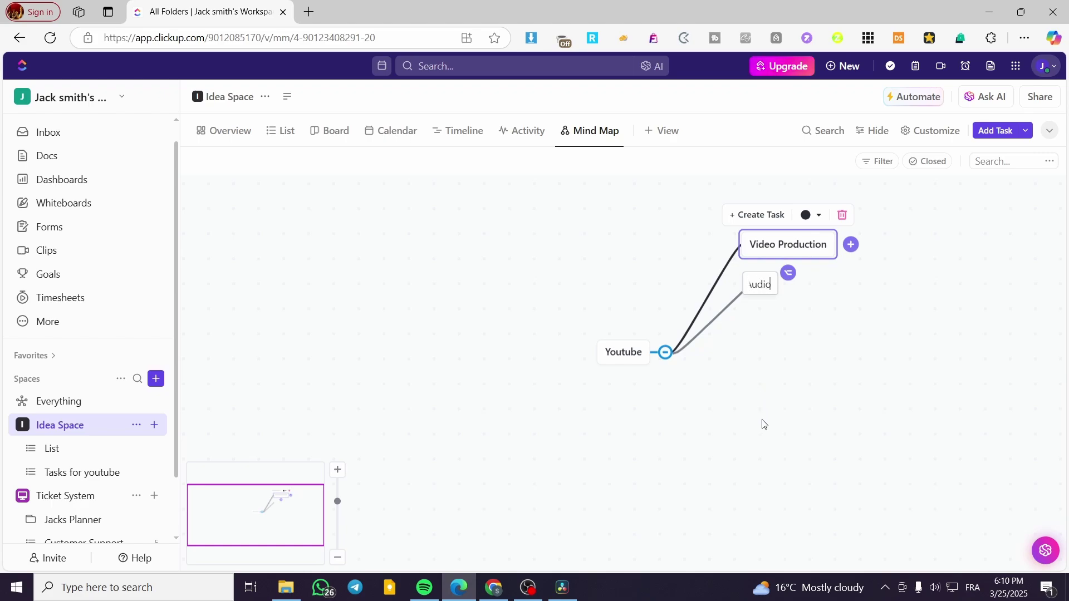
{"action": "type", "text": " Pro"}
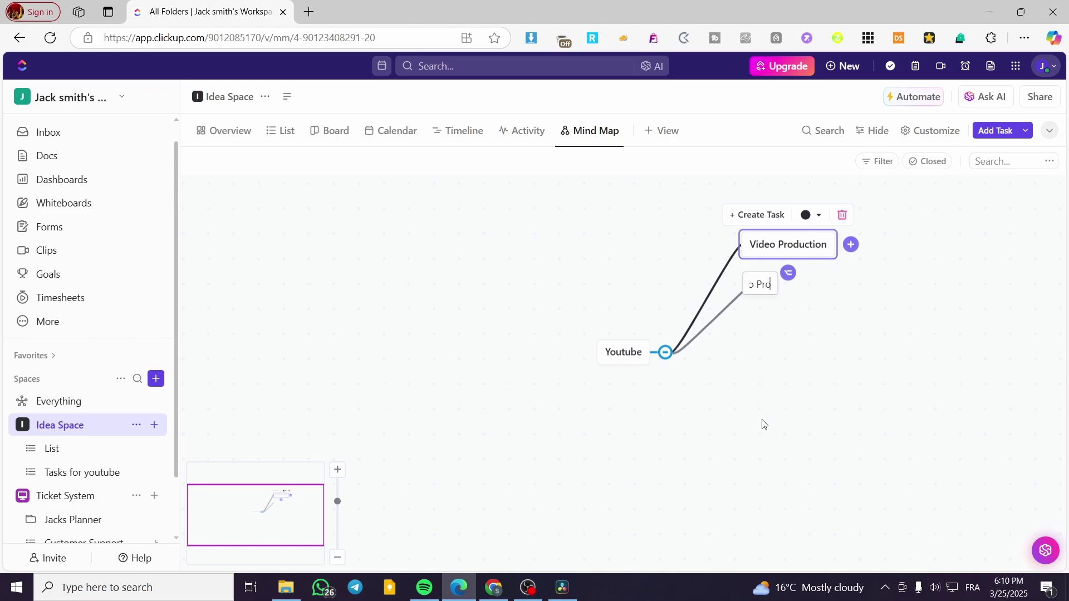
{"action": "type", "text": "ction"}
{"action": "left_click", "coordinate": [764, 426]}
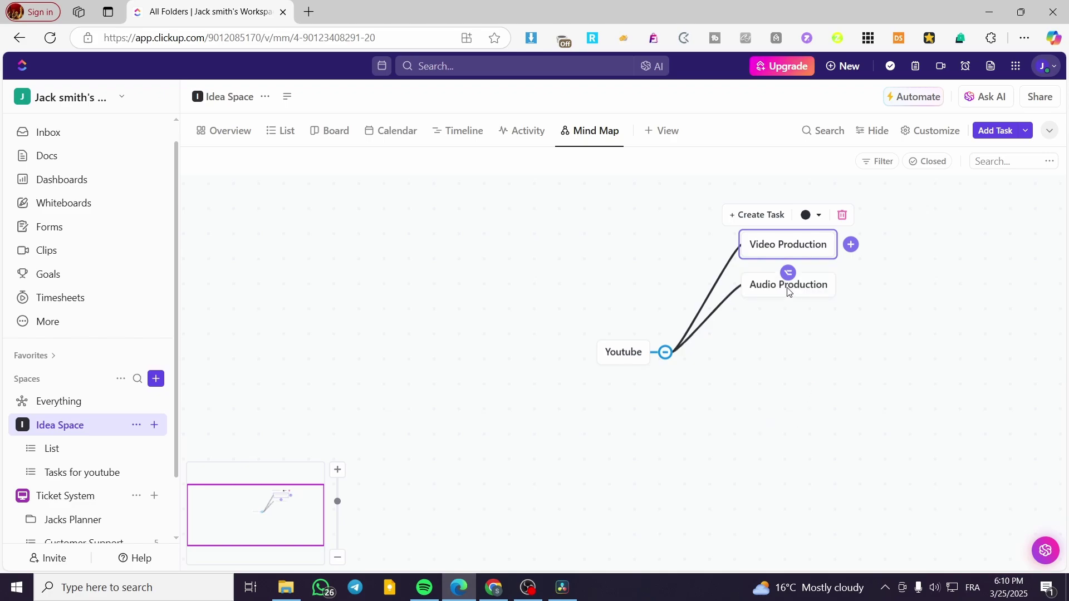
Add a sibling node named "Management of the Channel" below Audio Production
{"action": "left_click", "coordinate": [793, 291]}
{"action": "left_click", "coordinate": [789, 313]}
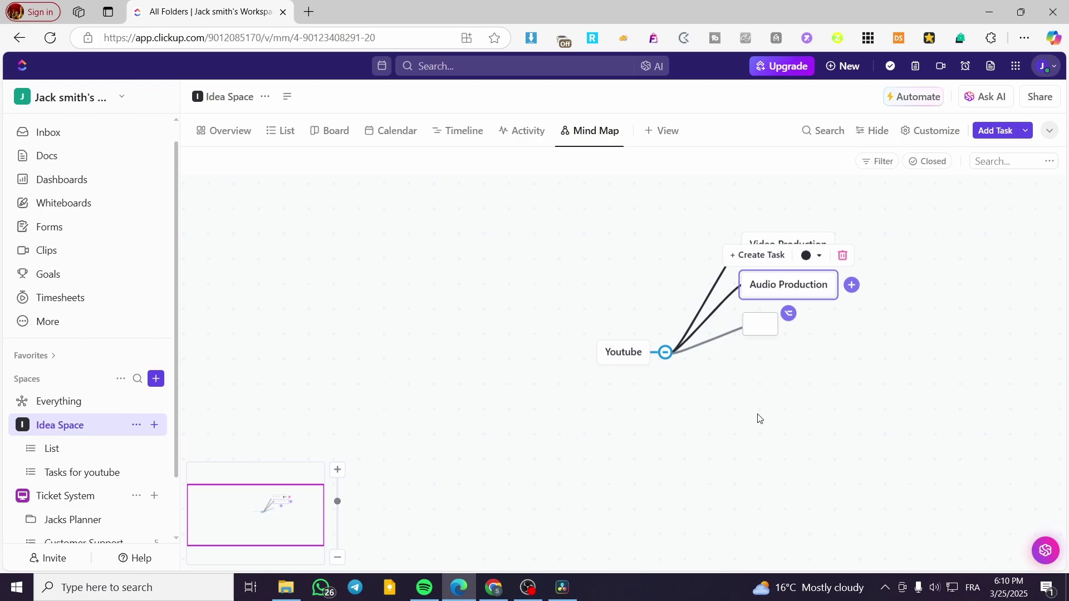
{"action": "type", "text": "Management"}
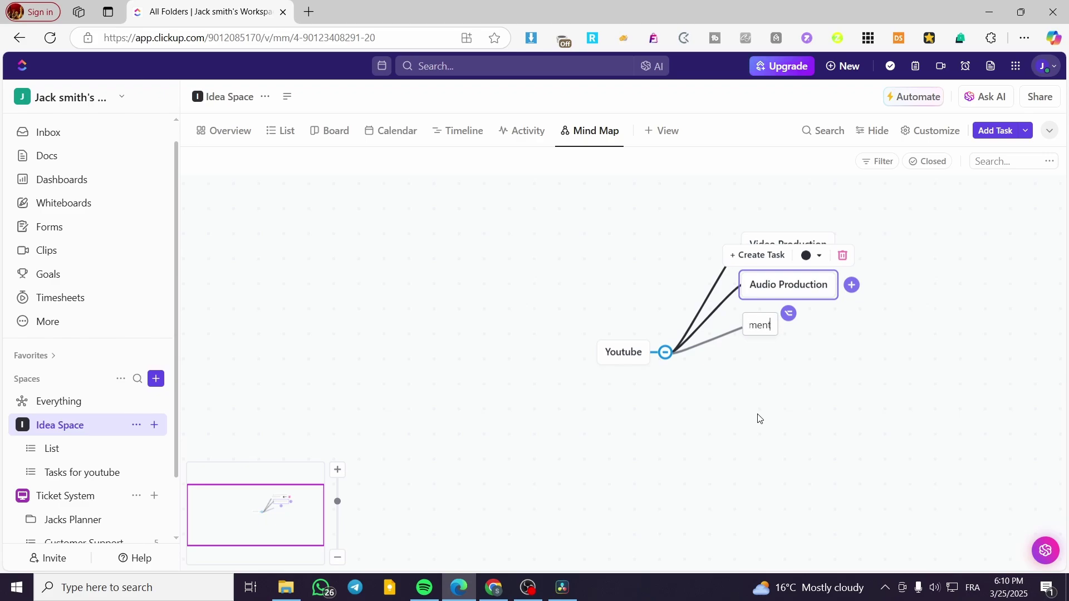
{"action": "type", "text": " of the channe"}
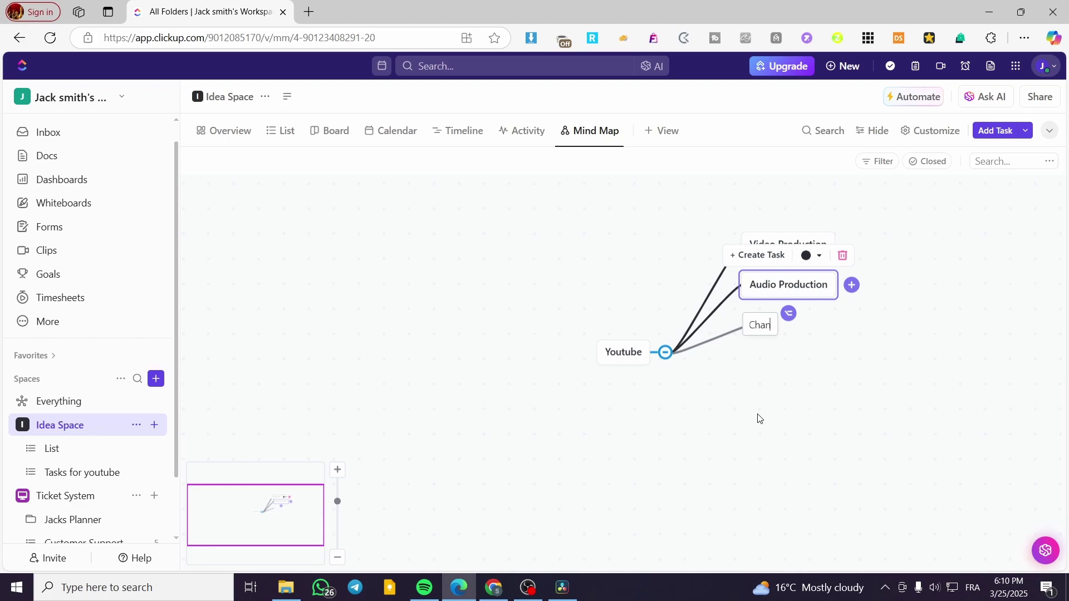
{"action": "type", "text": "l"}
{"action": "key", "text": "Return"}
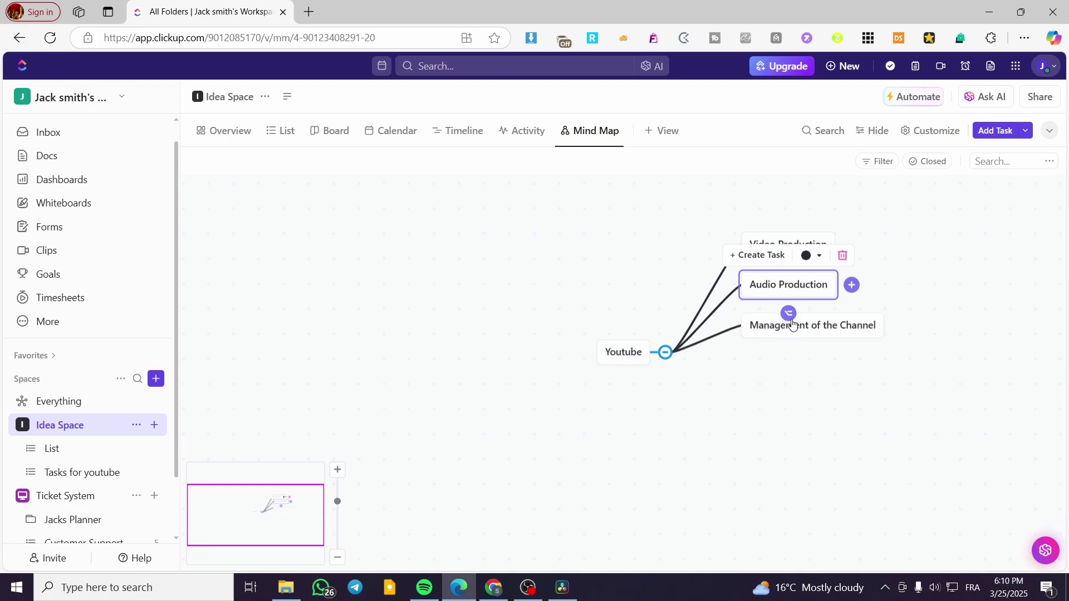
Spread out the branches, placing Management of the Channel well below Youtube and Audio Production level with Youtube
{"action": "left_click_drag", "start_coordinate": [775, 329], "coordinate": [770, 459]}
{"action": "left_click_drag", "start_coordinate": [780, 289], "coordinate": [825, 358]}
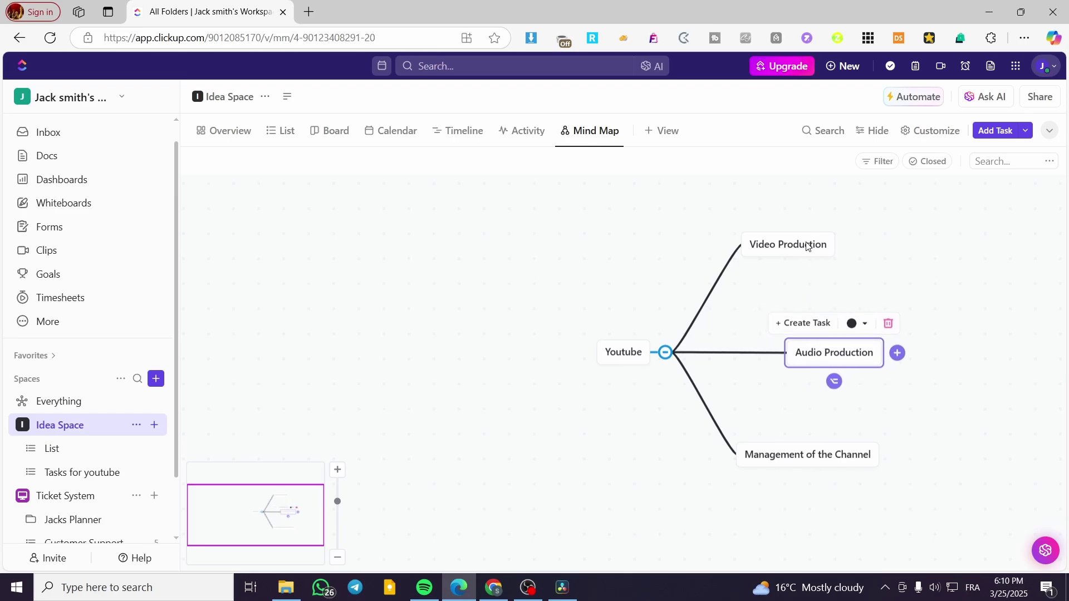
Move Video Production and Management of the Channel farther from Youtube, roughly in line with Audio Production
{"action": "left_click_drag", "start_coordinate": [809, 245], "coordinate": [860, 249]}
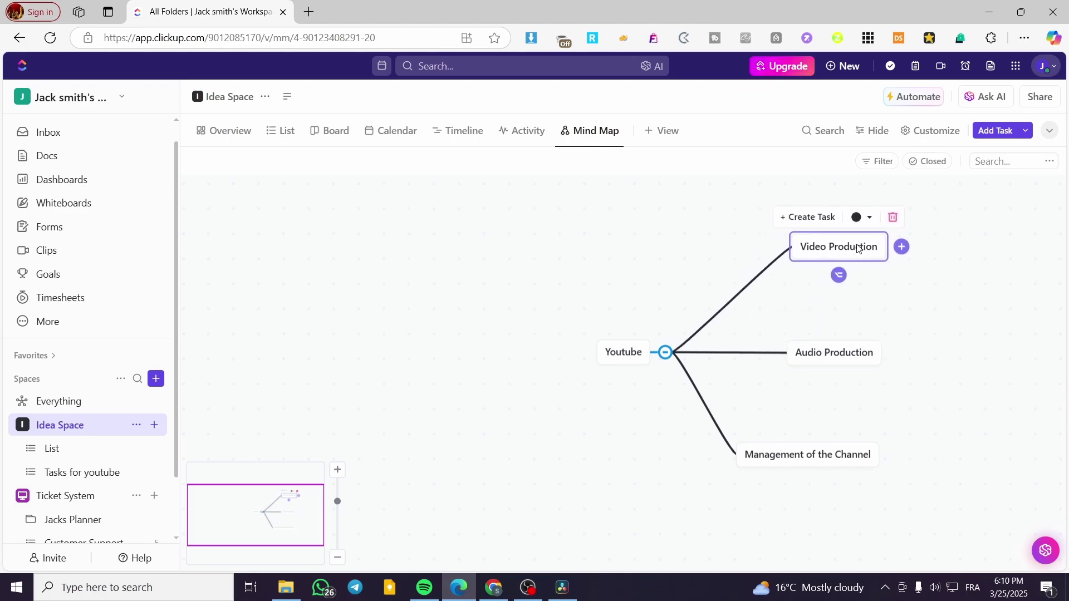
{"action": "left_click_drag", "start_coordinate": [804, 461], "coordinate": [854, 459]}
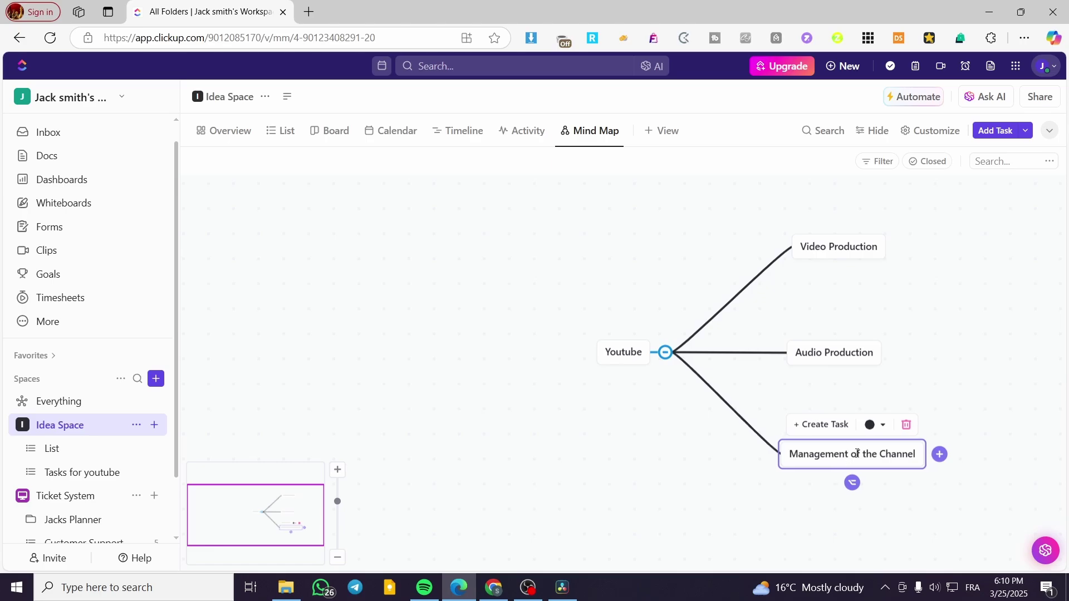
{"action": "left_click", "coordinate": [876, 361]}
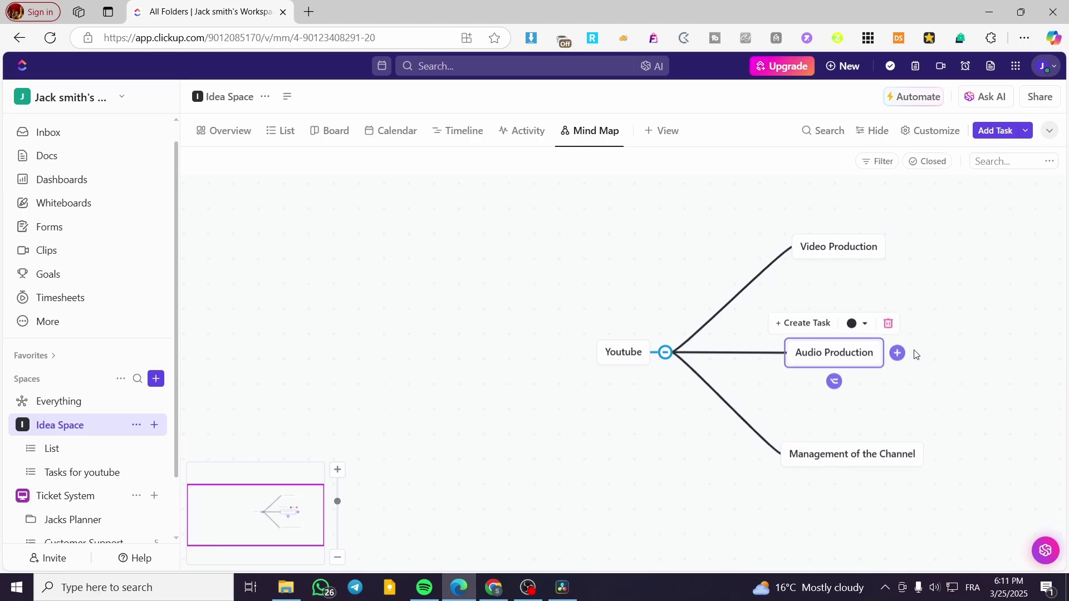
{"action": "left_click", "coordinate": [916, 359]}
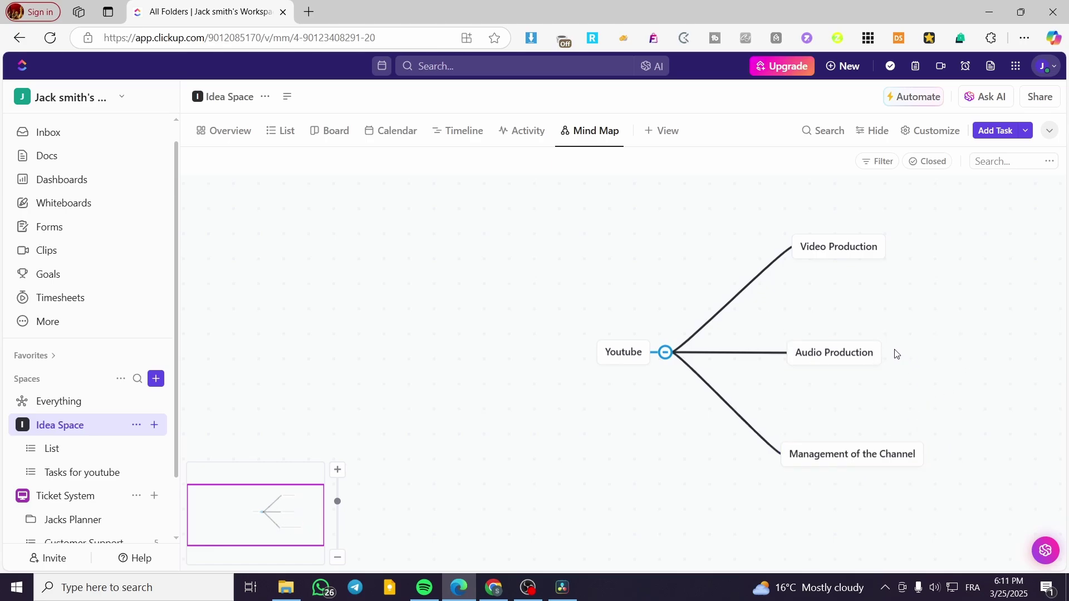
Add a child node named "Video Editing" to Audio Production
{"action": "left_click", "coordinate": [887, 356]}
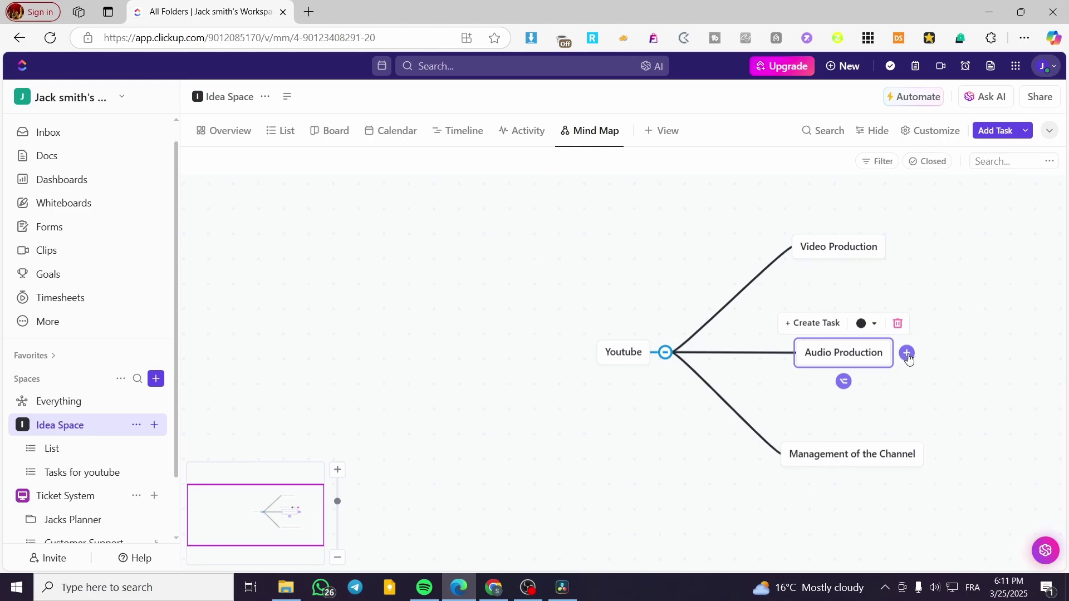
{"action": "left_click", "coordinate": [906, 354]}
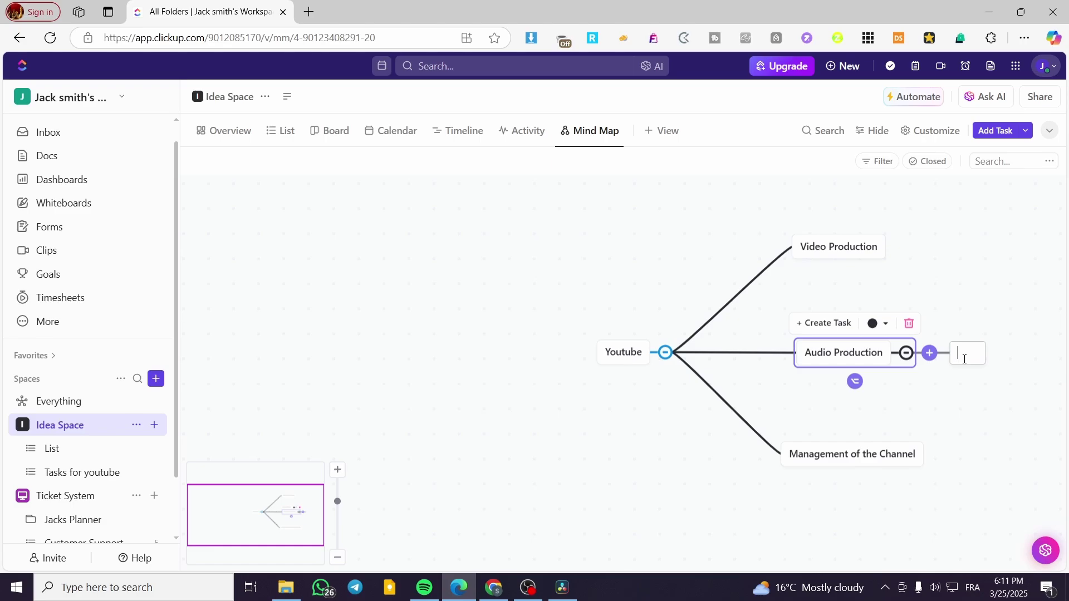
{"action": "type", "text": "Video"}
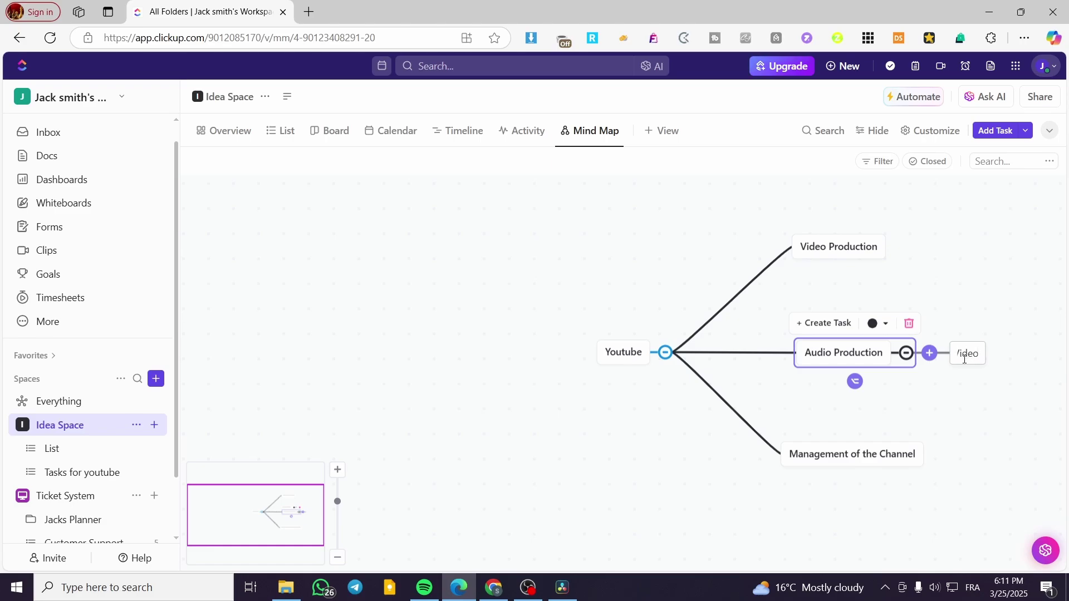
{"action": "type", "text": " Editing"}
{"action": "key", "text": "Return"}
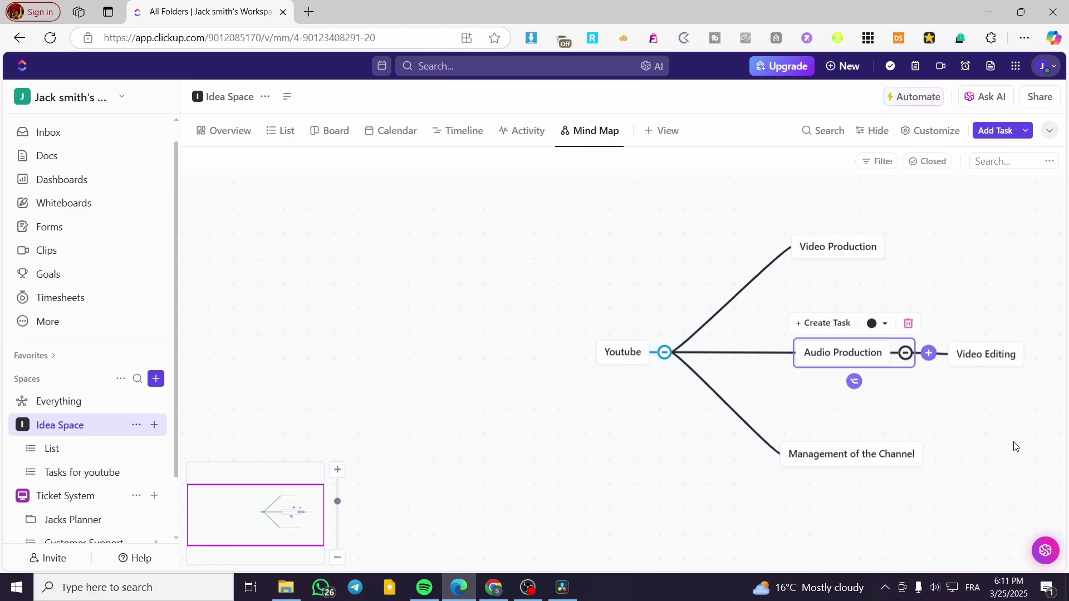
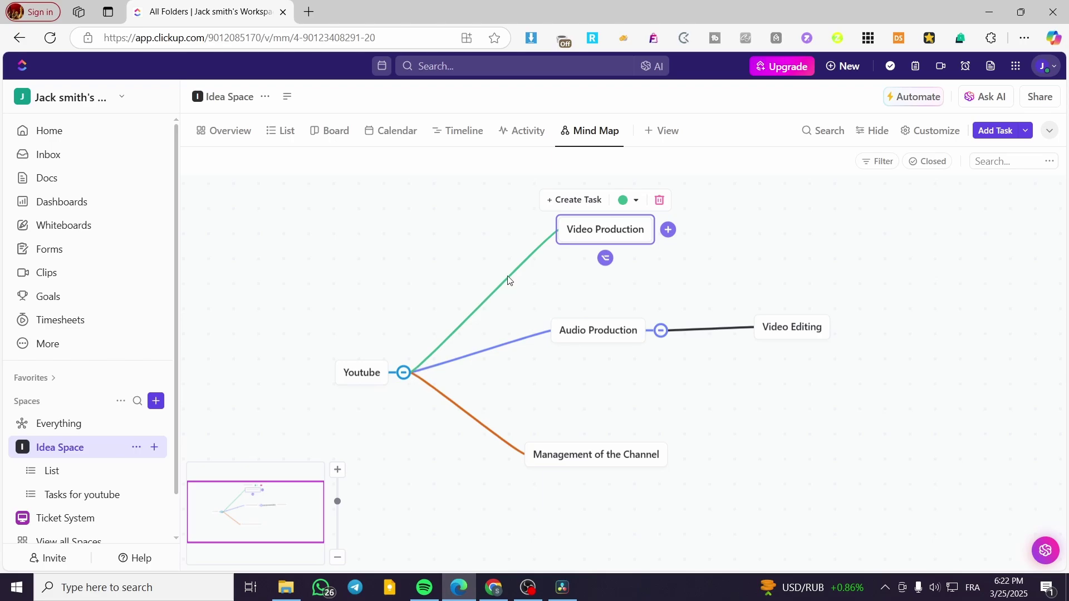
Try brown, purple and orange on the Video Production branch, and set its colour to teal
{"action": "left_click", "coordinate": [632, 201]}
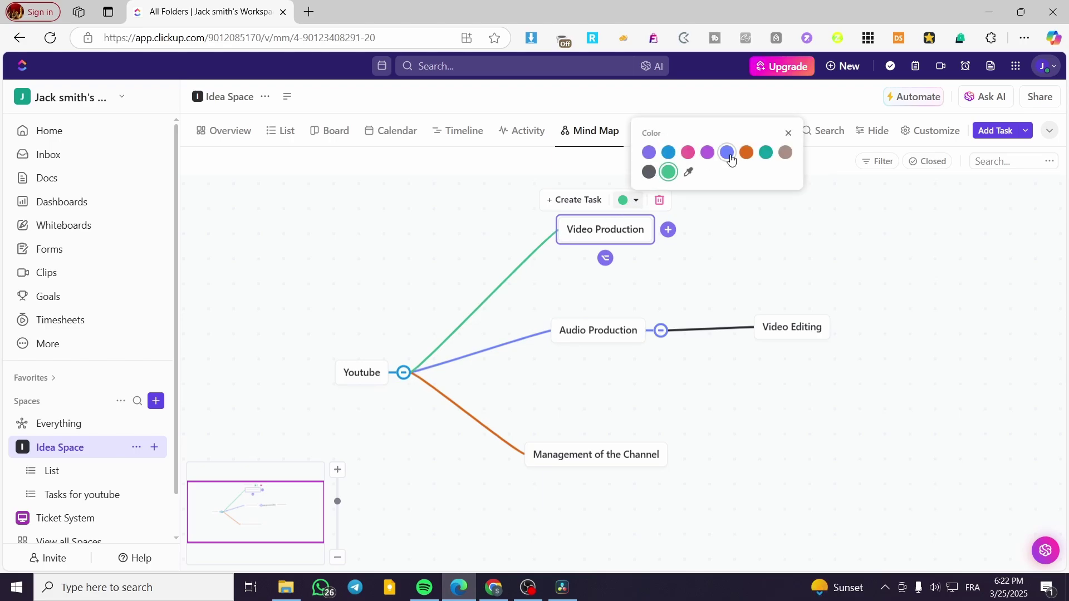
{"action": "left_click", "coordinate": [767, 153]}
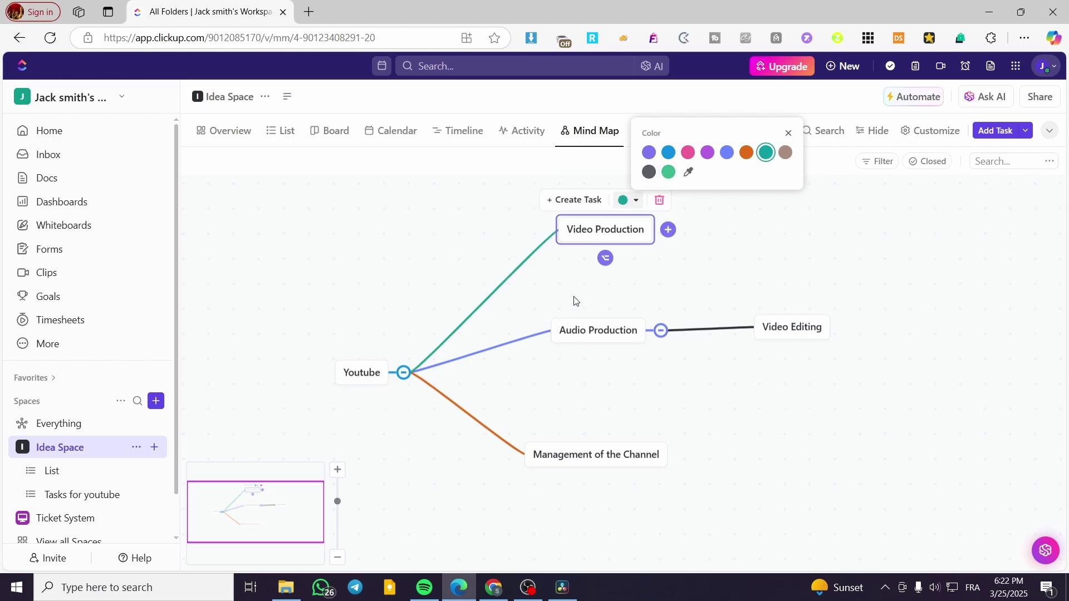
{"action": "left_click", "coordinate": [785, 152]}
{"action": "left_click", "coordinate": [649, 153]}
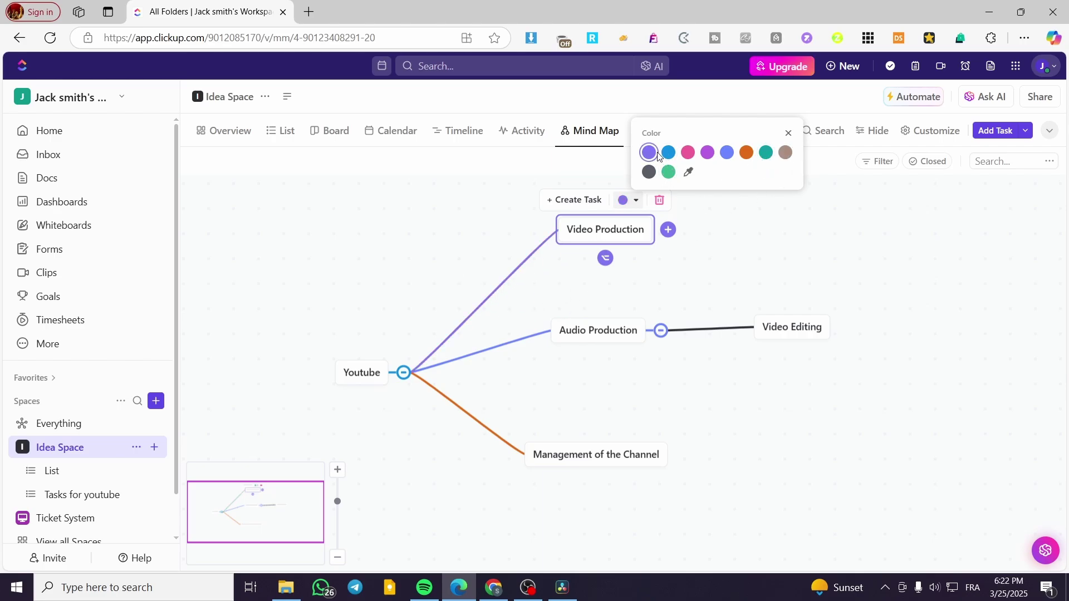
{"action": "left_click", "coordinate": [745, 157]}
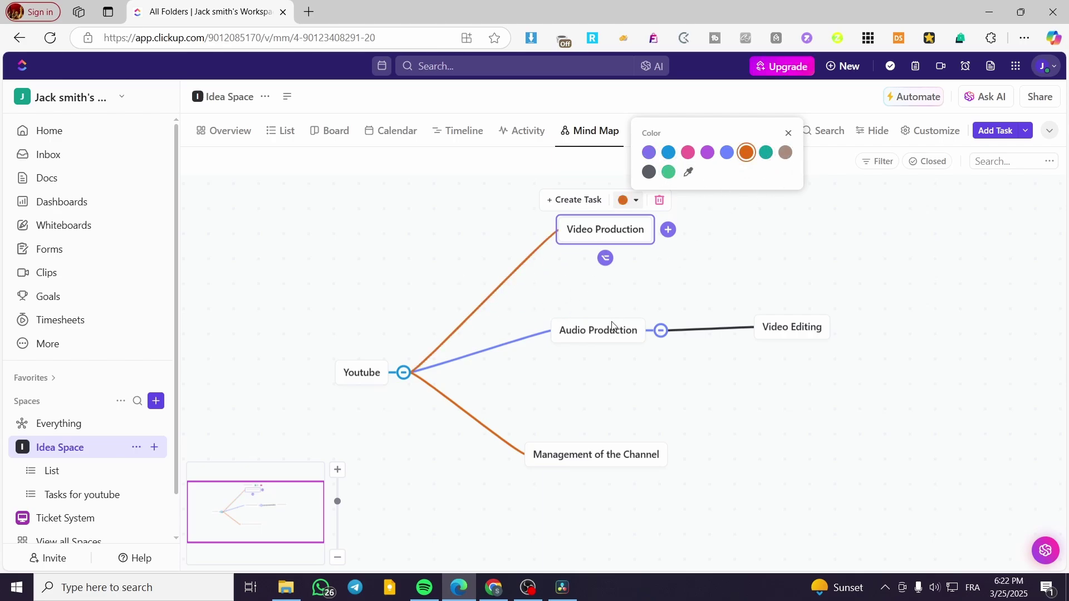
{"action": "left_click", "coordinate": [767, 161]}
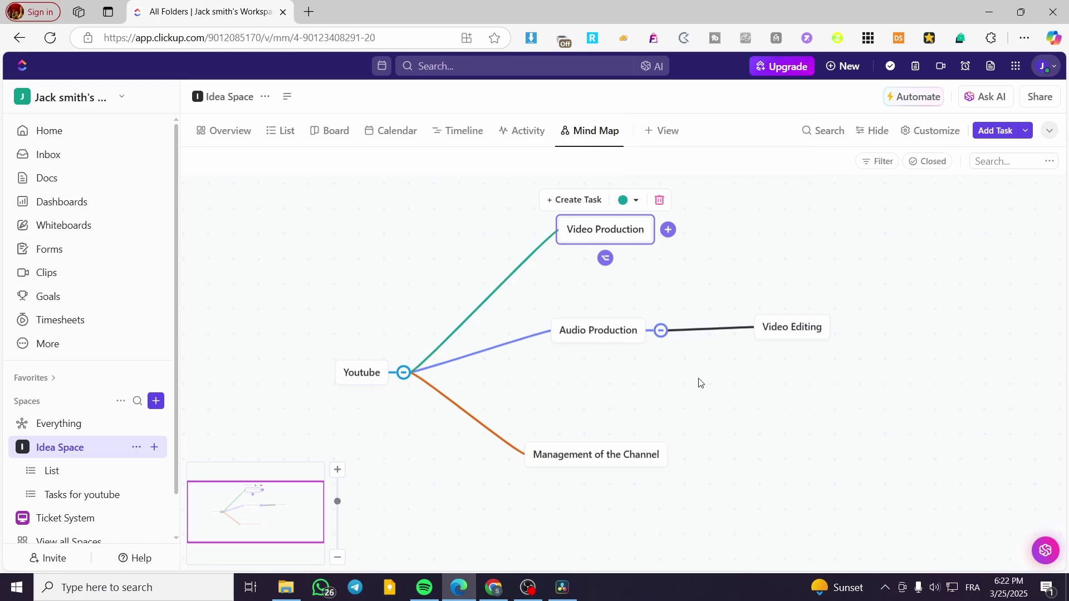
Move Video Editing lower and closer to Audio Production, and start a sibling node for Audio Production without naming it
{"action": "left_click_drag", "start_coordinate": [807, 332], "coordinate": [751, 362]}
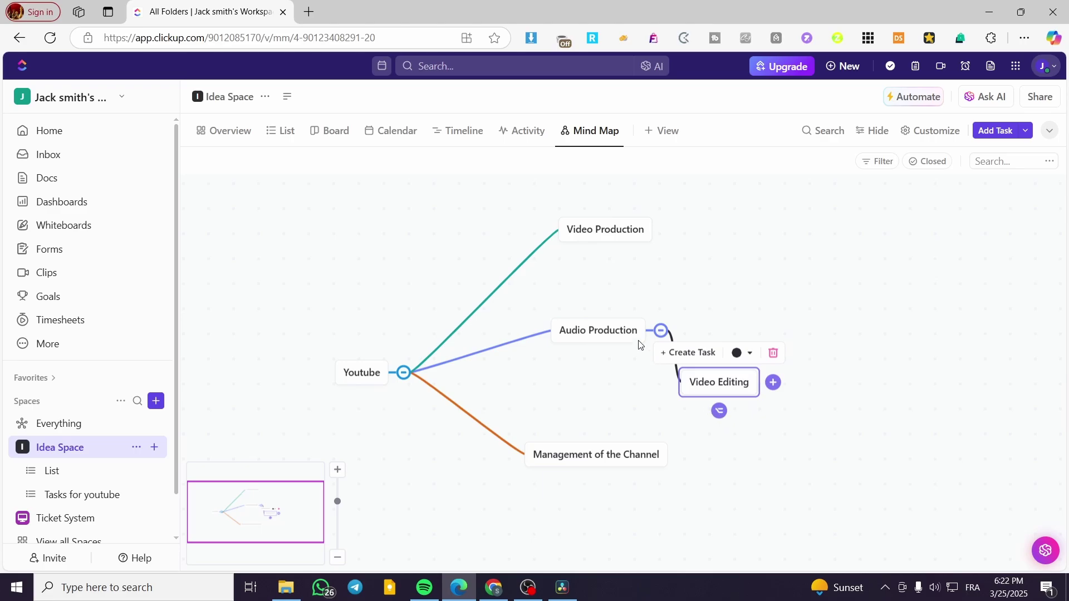
{"action": "left_click", "coordinate": [620, 330]}
{"action": "left_click", "coordinate": [610, 358]}
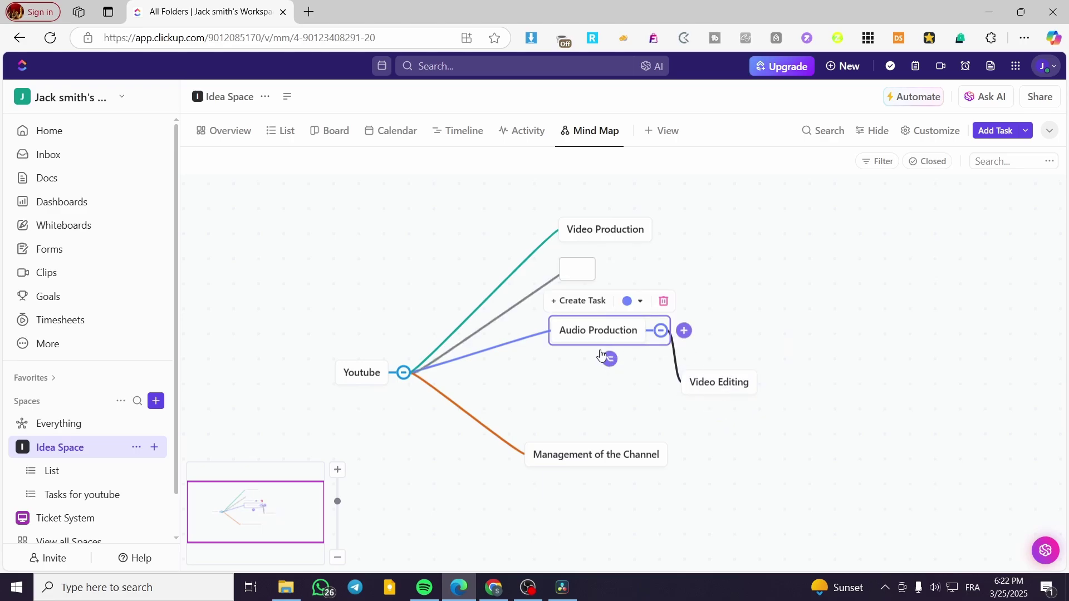
{"action": "left_click", "coordinate": [734, 268]}
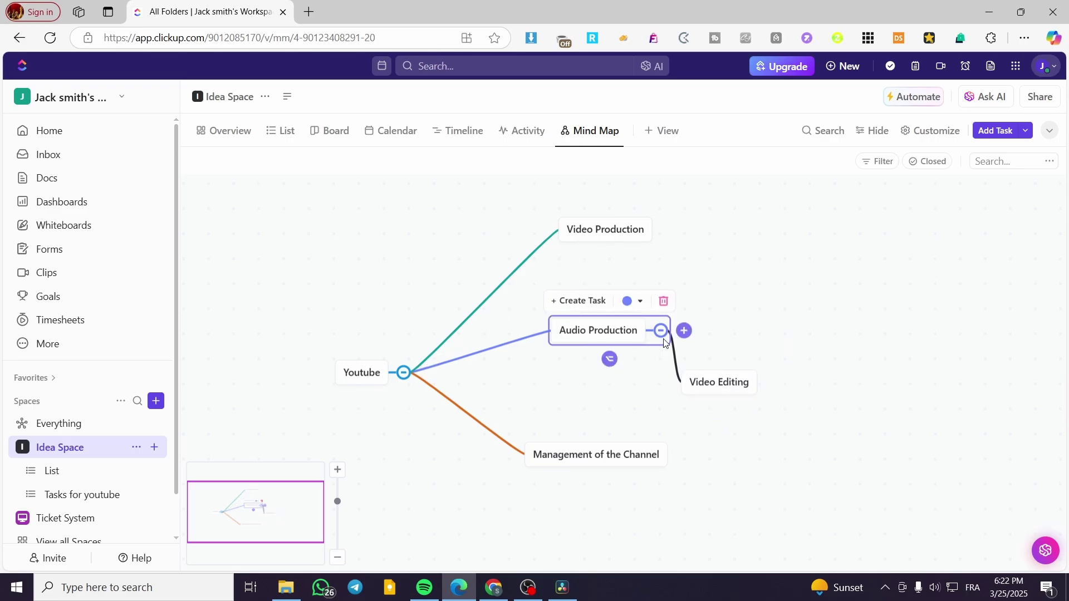
Delete the Video Editing node from the Audio Production branch
{"action": "left_click", "coordinate": [718, 382]}
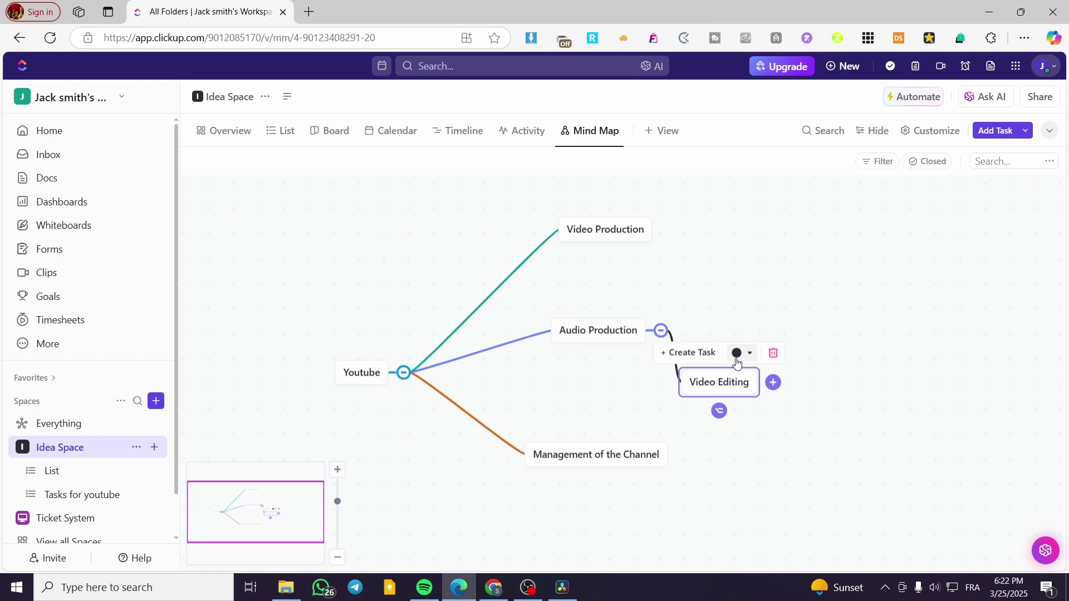
{"action": "left_click", "coordinate": [719, 411]}
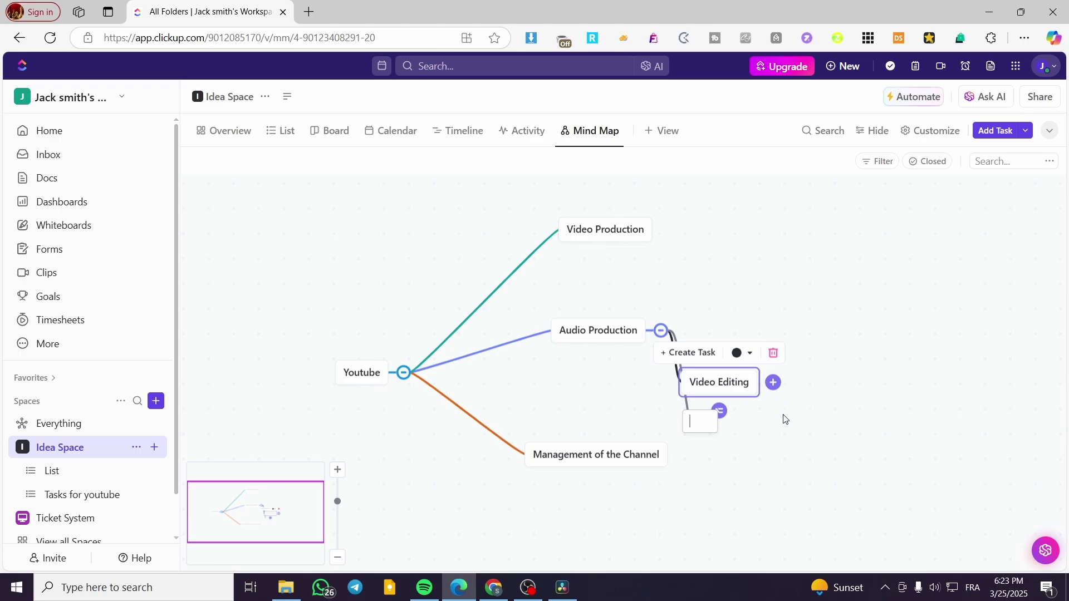
{"action": "key", "text": "Escape"}
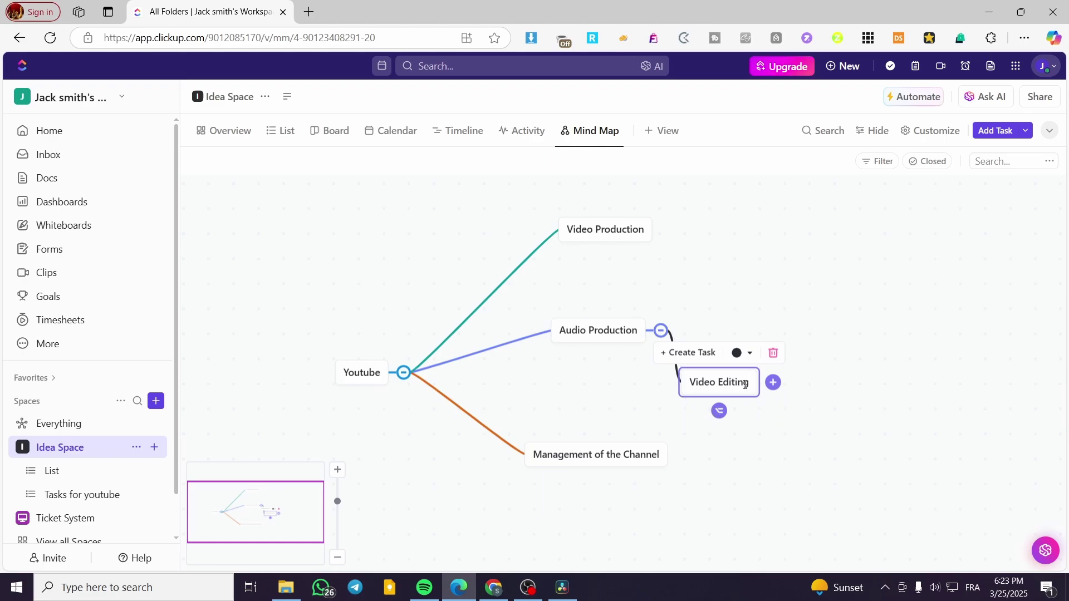
{"action": "left_click", "coordinate": [773, 353]}
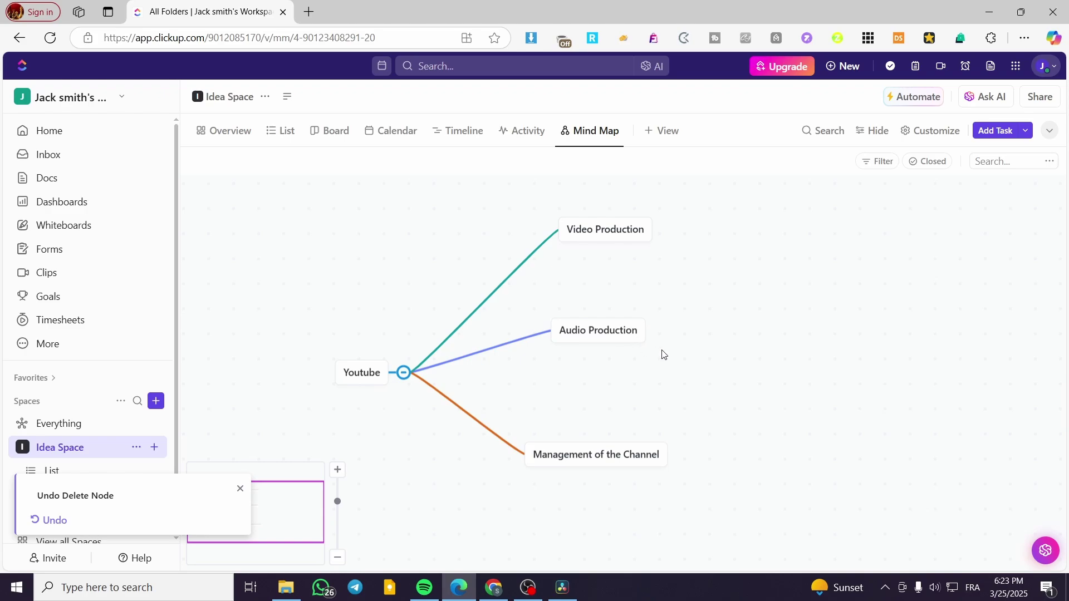
Add a child node named "Editing" to Video Production
{"action": "left_click", "coordinate": [645, 238]}
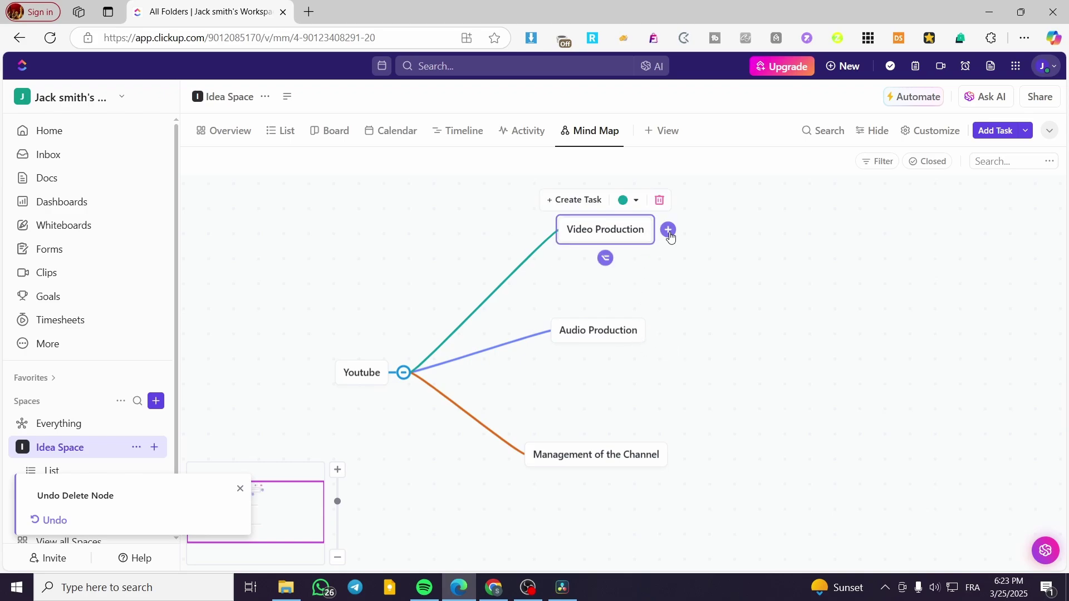
{"action": "left_click", "coordinate": [670, 229]}
{"action": "type", "text": "Ed"}
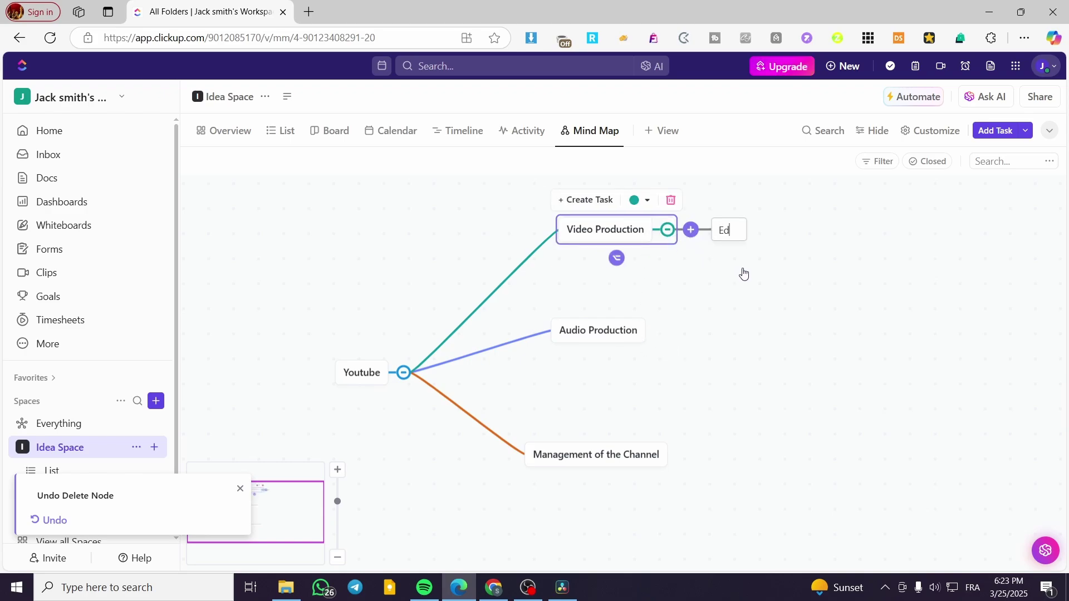
{"action": "type", "text": "iting"}
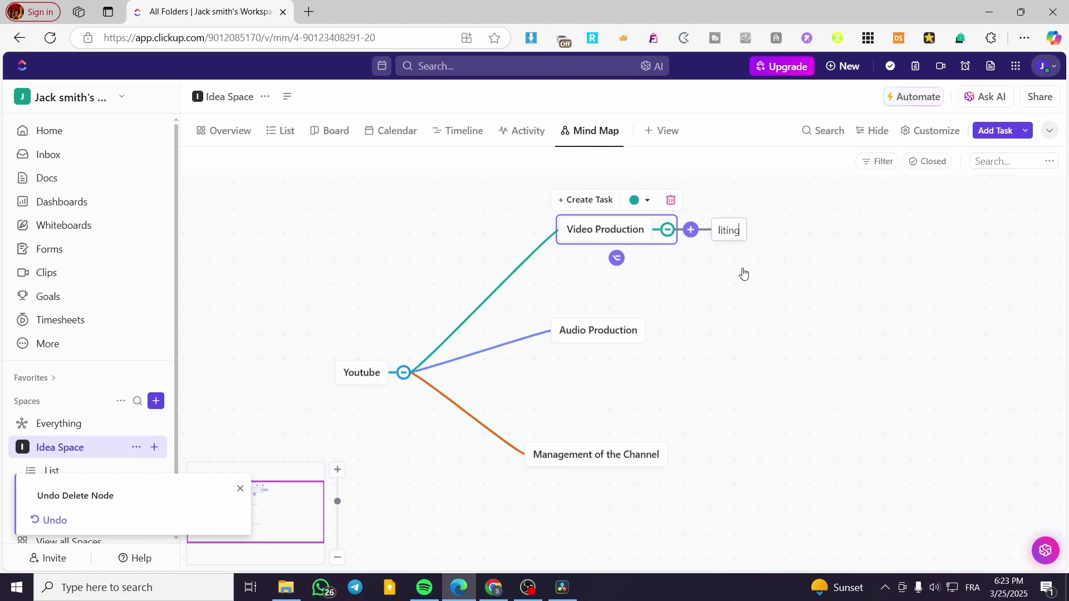
{"action": "key", "text": "Return"}
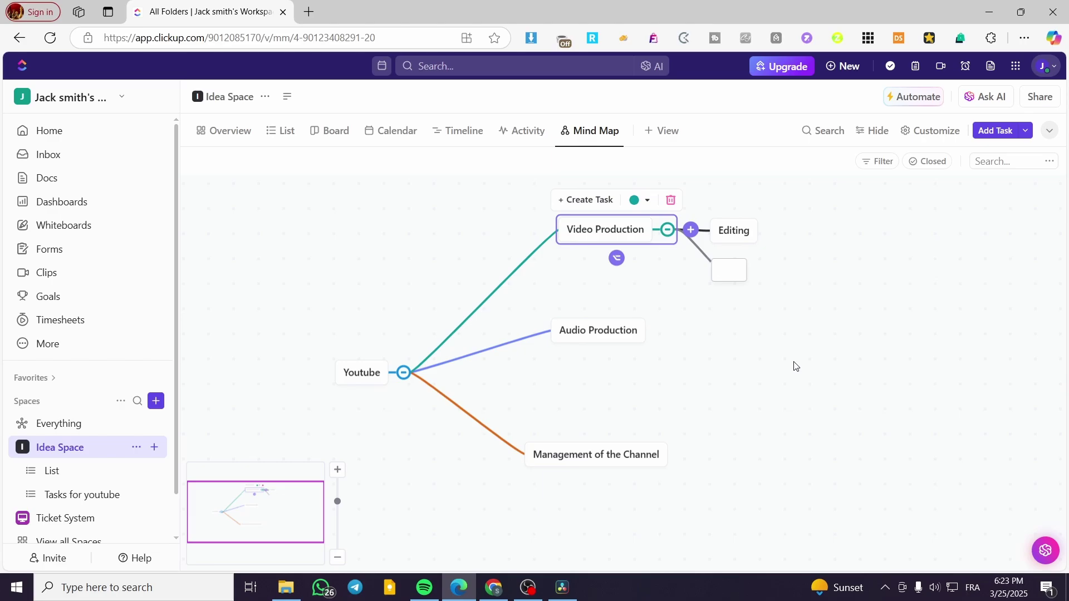
Add a second child node named "Thumbnail Creation" to Video Production, below Editing
{"action": "type", "text": "Thumbnail"}
{"action": "key", "text": "BackSpace"}
{"action": "key", "text": "BackSpace"}
{"action": "key", "text": "BackSpace"}
{"action": "key", "text": "BackSpace"}
{"action": "key", "text": "BackSpace"}
{"action": "key", "text": "BackSpace"}
{"action": "key", "text": "BackSpace"}
{"action": "key", "text": "BackSpace"}
{"action": "key", "text": "BackSpace"}
{"action": "key", "text": "BackSpace"}
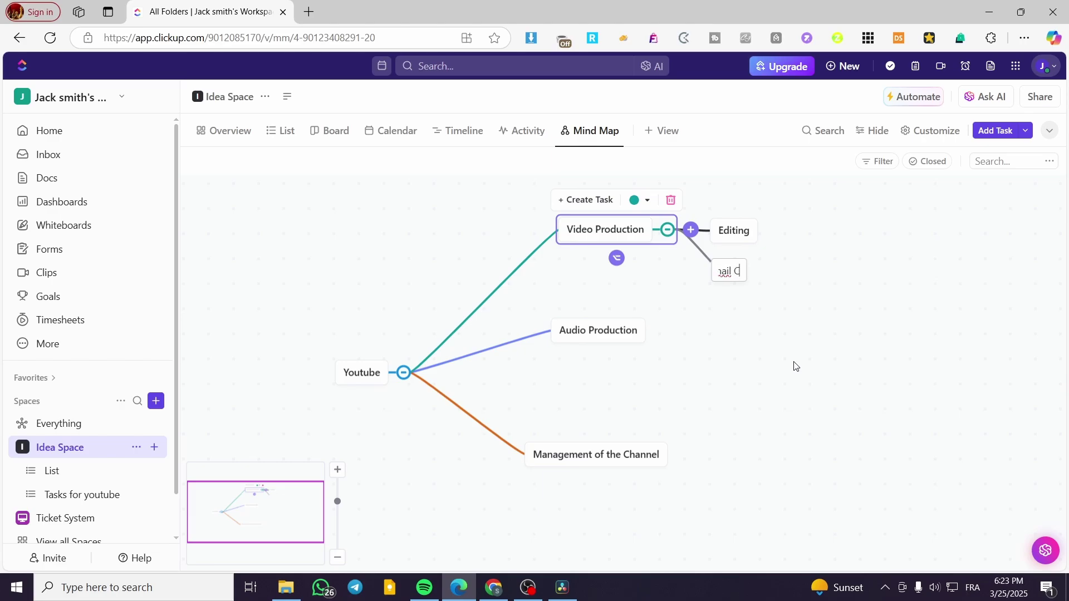
{"action": "key", "text": "Return"}
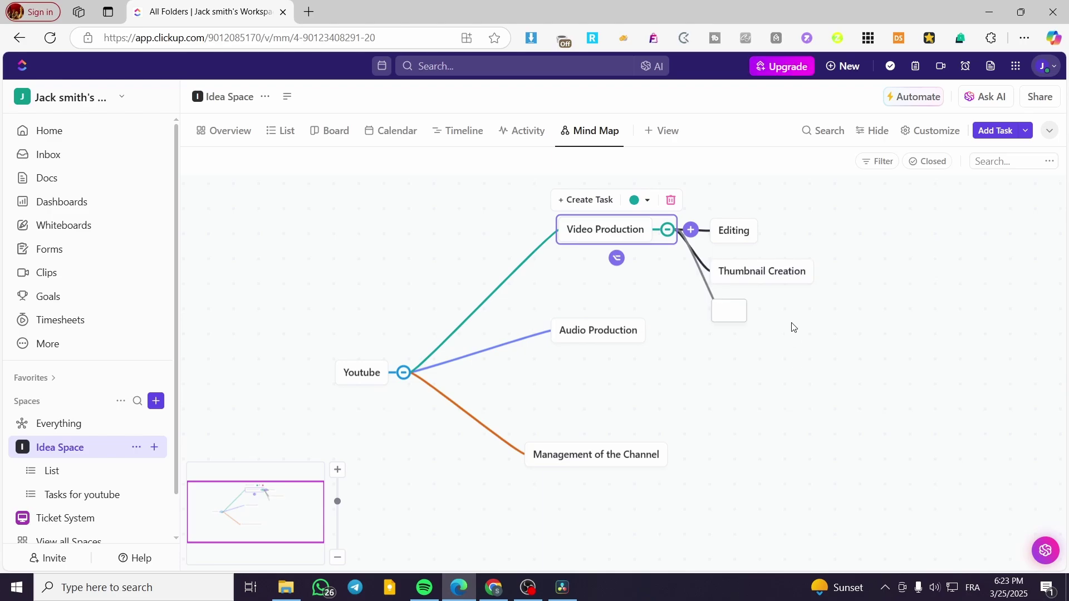
Add a third child node named "Uploading video" to Video Production, below Thumbnail Creation
{"action": "type", "text": "Uploading vi"}
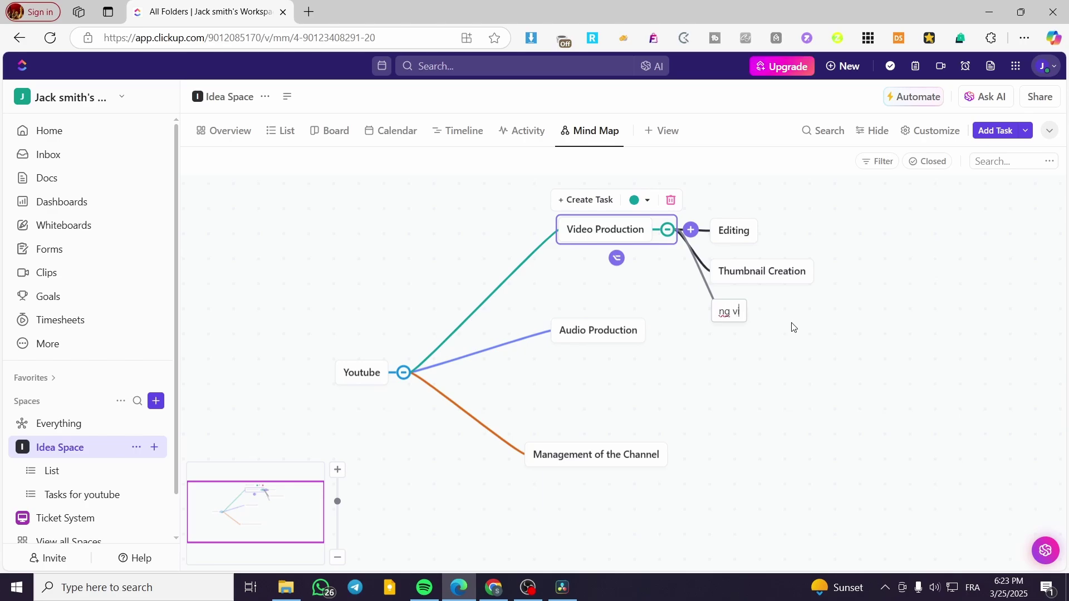
{"action": "type", "text": "deo"}
{"action": "key", "text": "Return"}
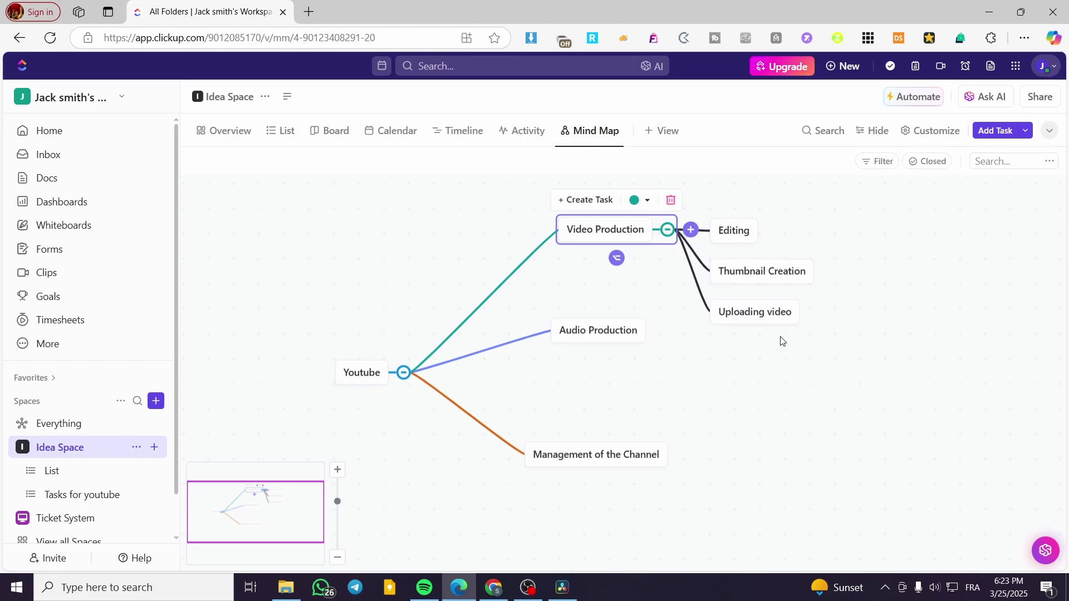
Move Audio Production slightly lower and add a child node named "Noise Cancelling" to it
{"action": "left_click_drag", "start_coordinate": [638, 334], "coordinate": [635, 362]}
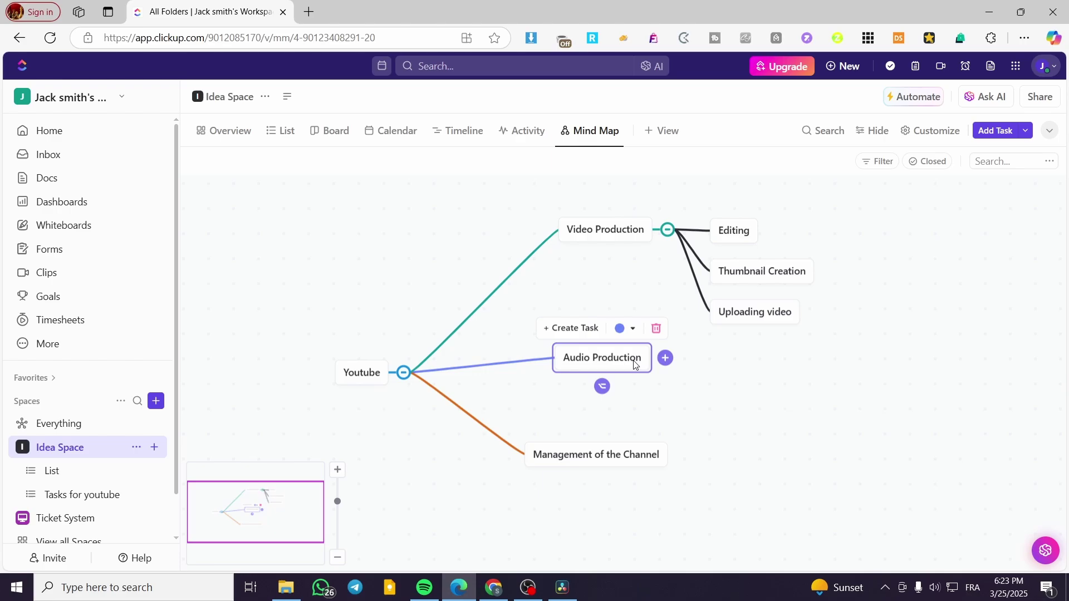
{"action": "left_click", "coordinate": [667, 359]}
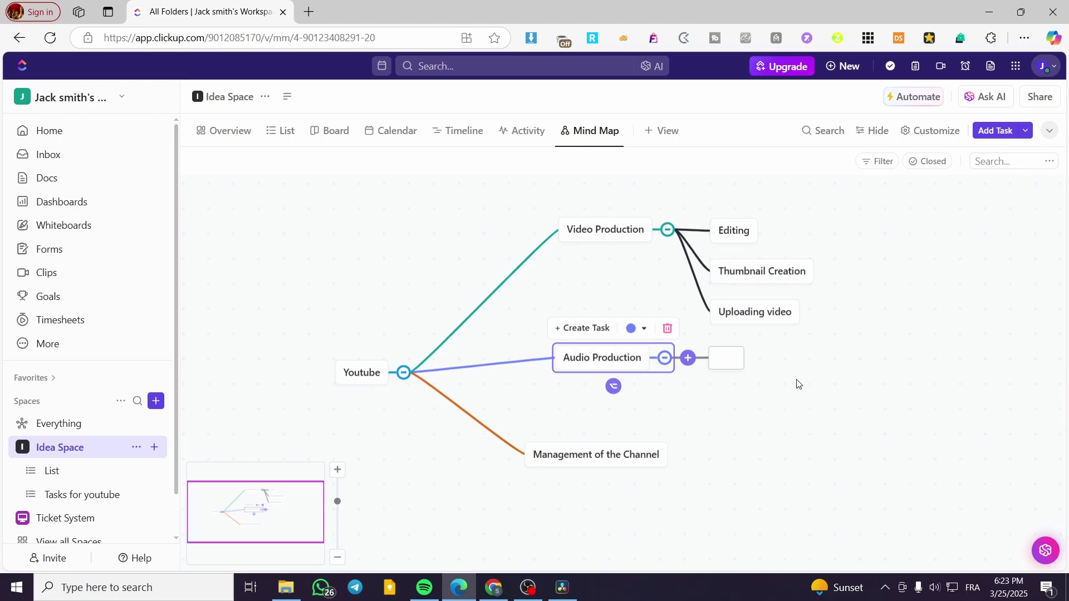
{"action": "type", "text": "Noise Cance"}
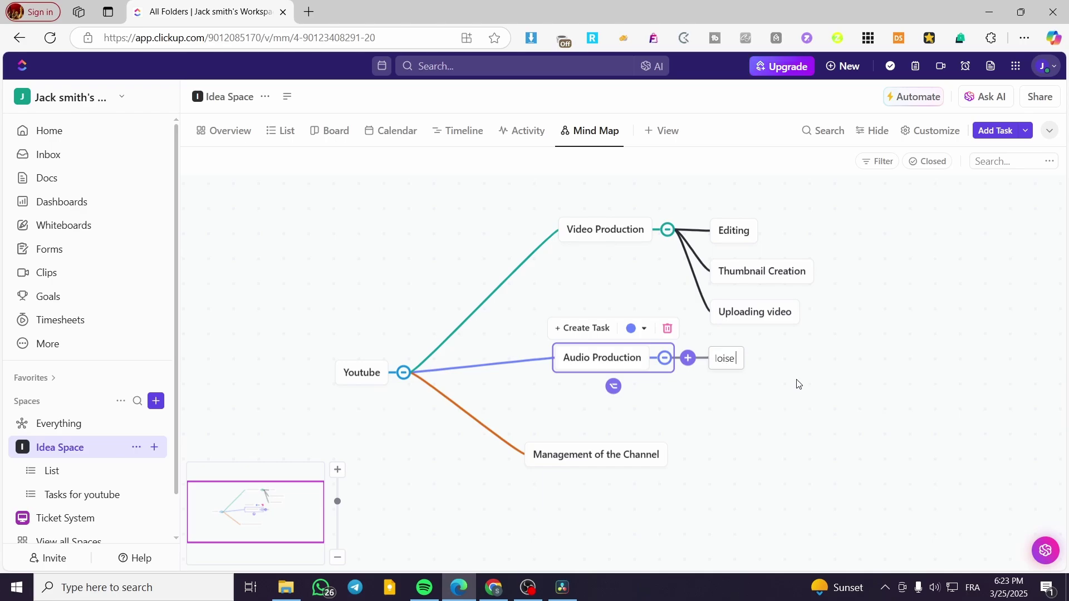
{"action": "type", "text": "lling"}
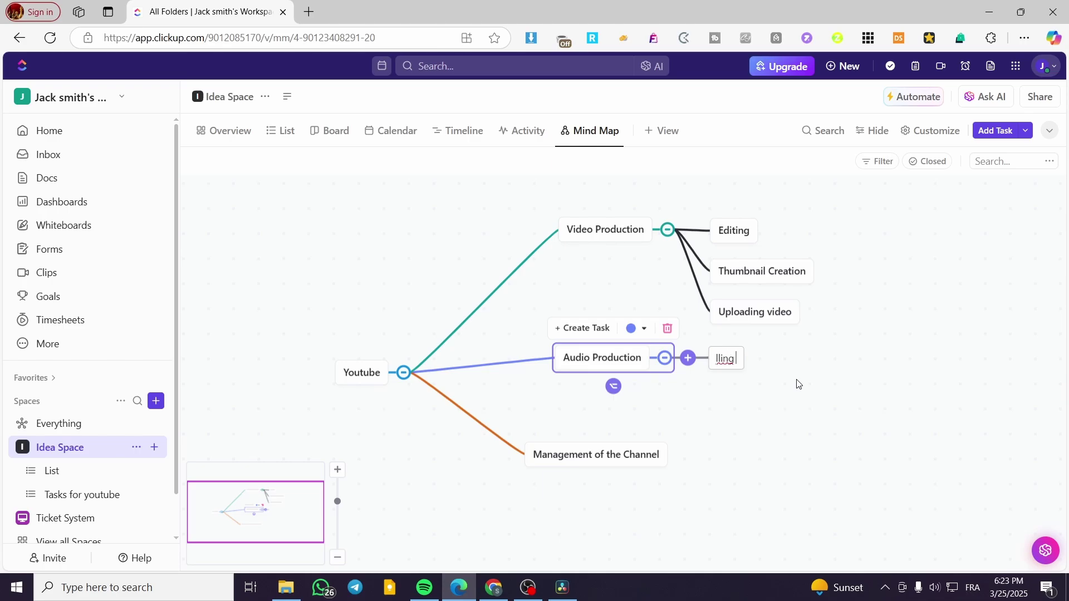
{"action": "key", "text": "Return"}
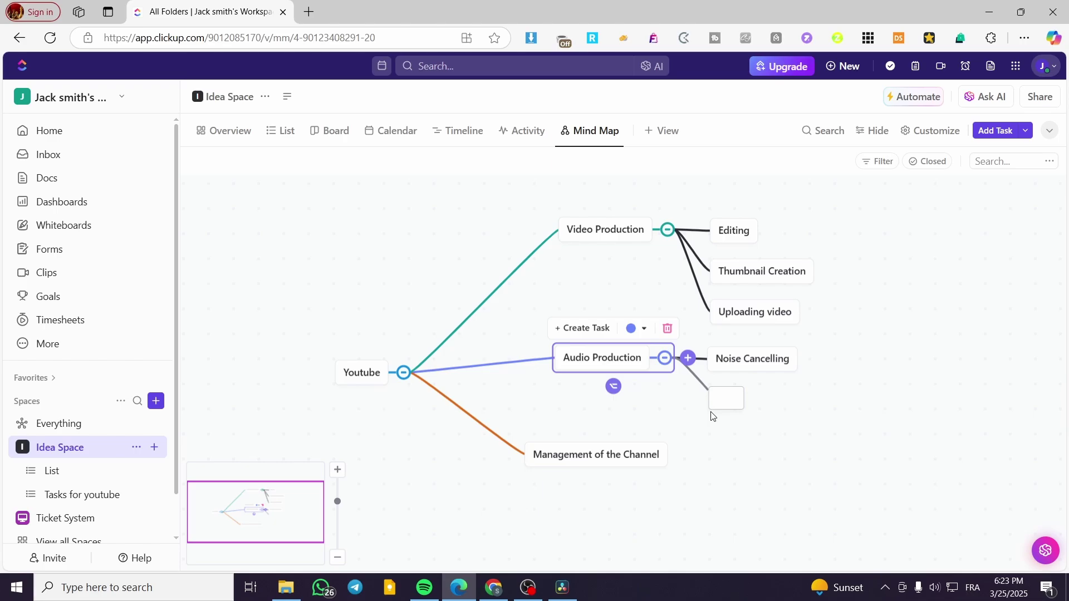
Name Audio Production's second child node "Filtering", placed below Noise Cancelling
{"action": "type", "text": "Fi"}
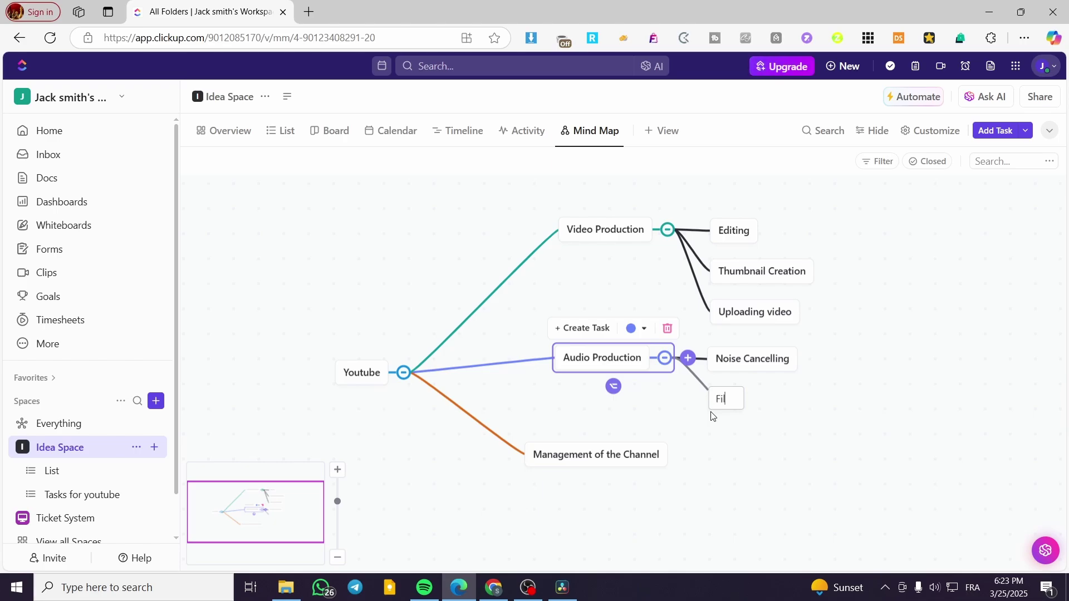
{"action": "type", "text": "ltering"}
{"action": "key", "text": "Return"}
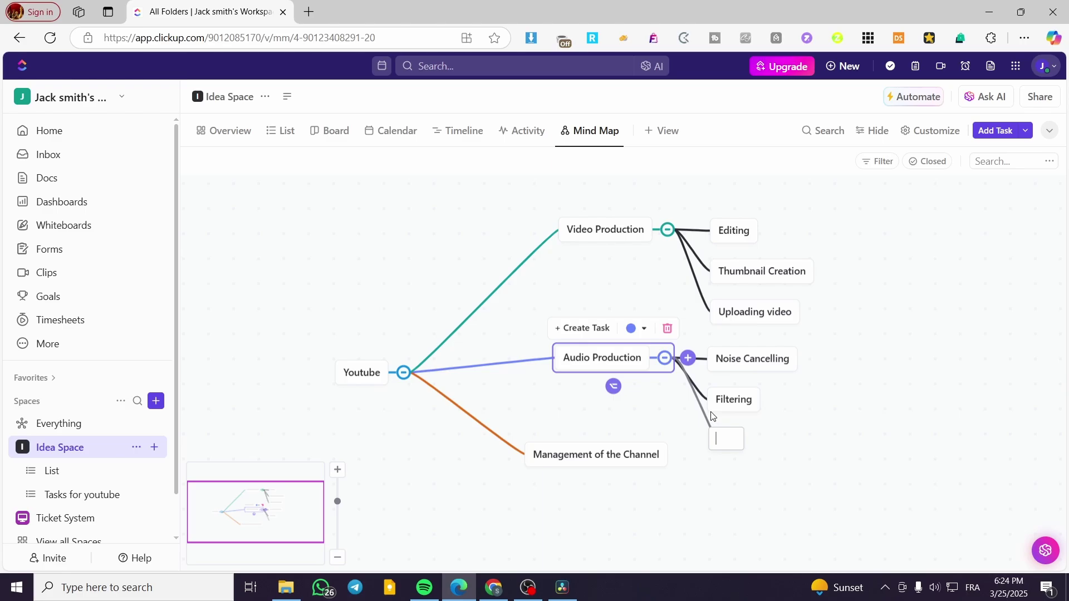
Add a third child node named "Uploading Audio" to Audio Production, below Filtering
{"action": "type", "text": "Uploading v"}
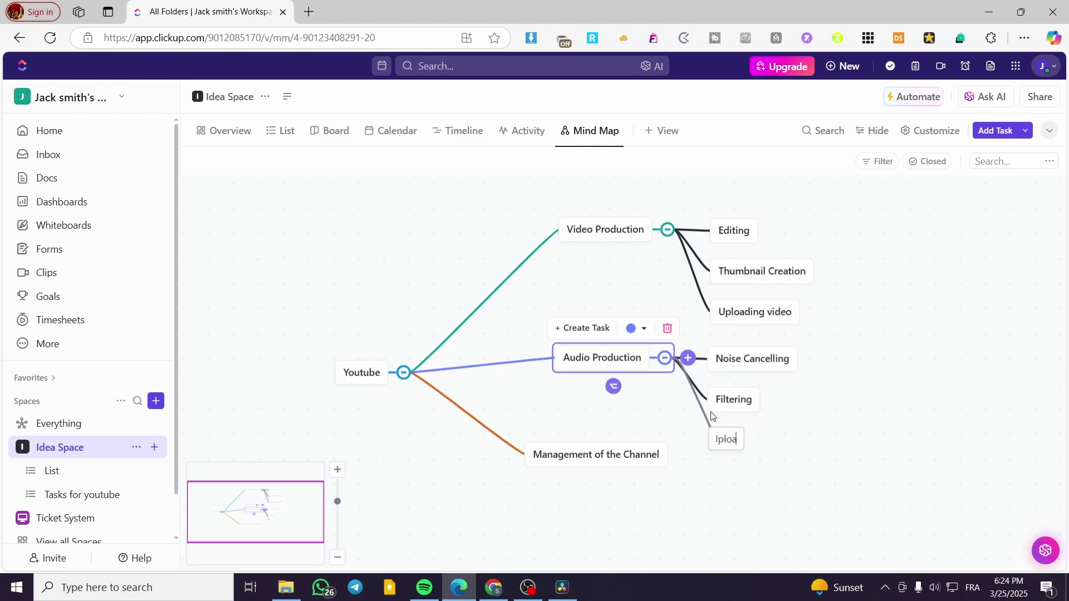
{"action": "key", "text": "BackSpace"}
{"action": "key", "text": "BackSpace"}
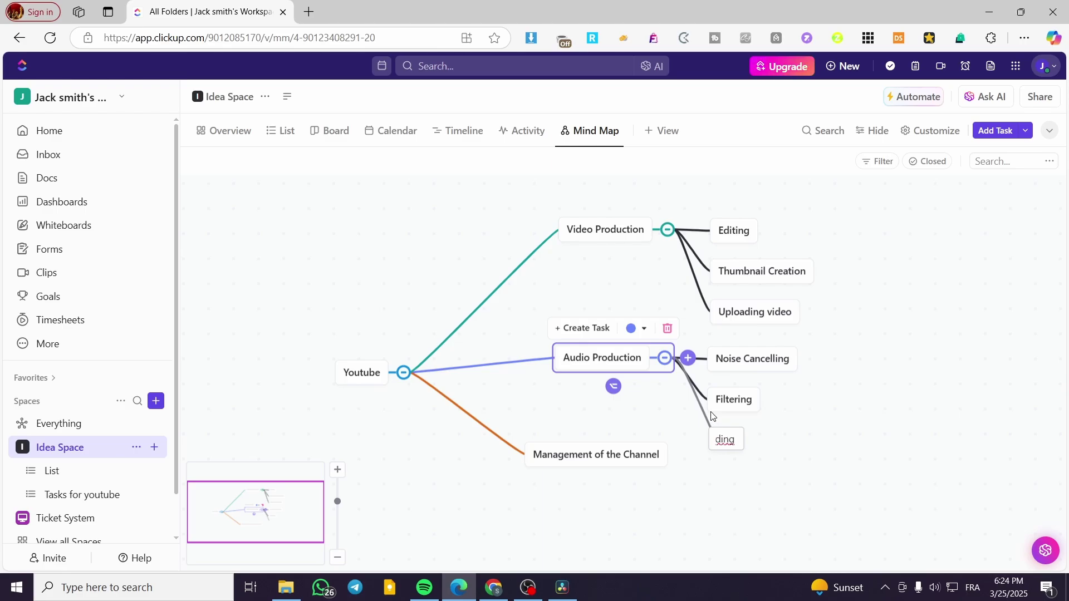
{"action": "type", "text": "Audio"}
{"action": "key", "text": "Return"}
Move Management of the Channel lower and add a child node named "Scheduling of the Videos" to it
{"action": "key", "text": "Down"}
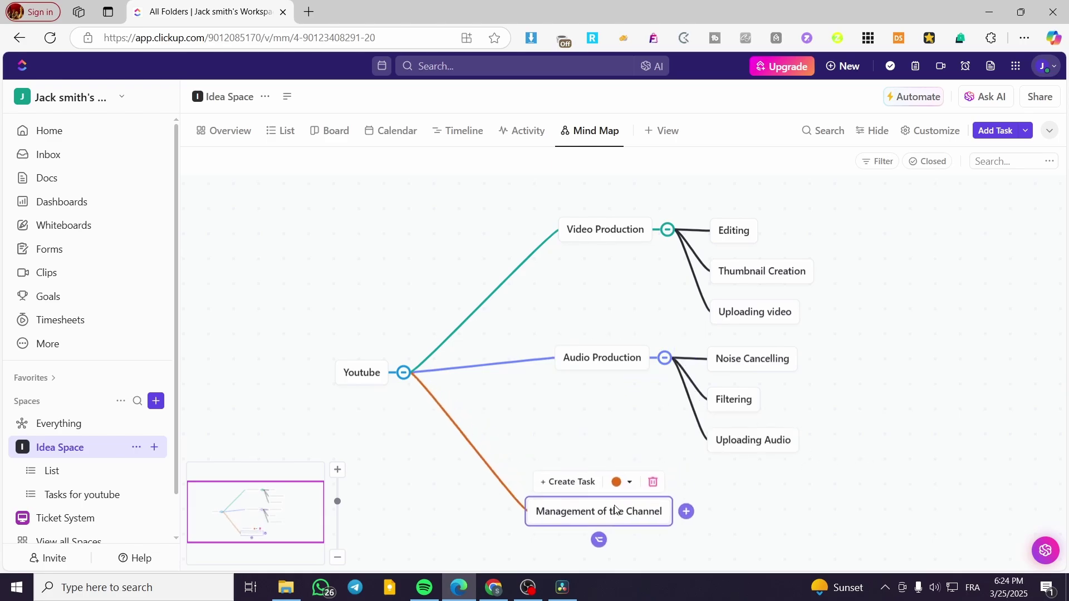
{"action": "left_click", "coordinate": [690, 480]}
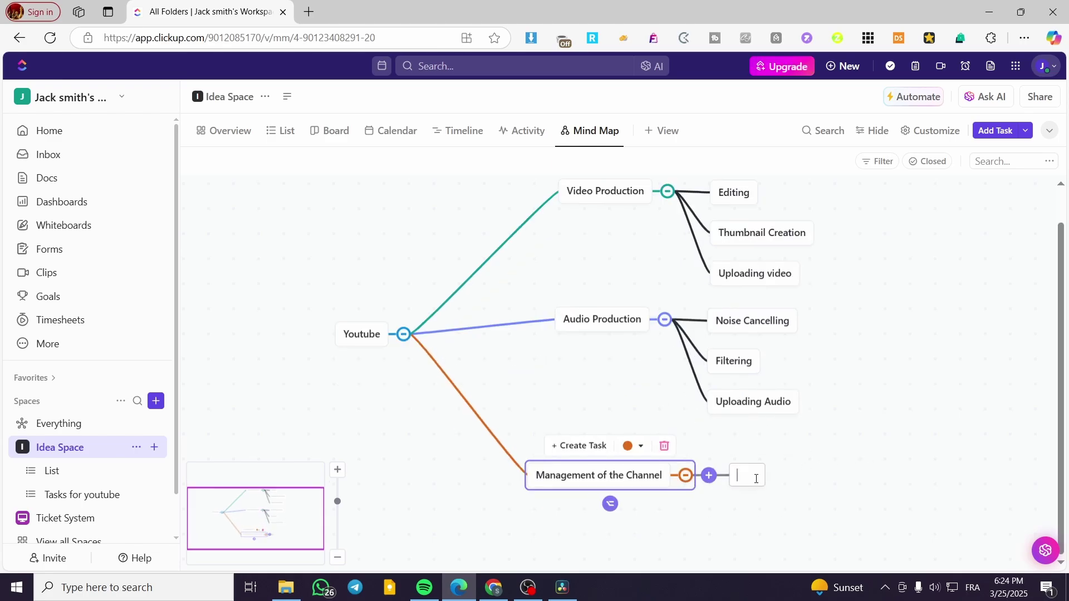
{"action": "type", "text": "Scheck of th"}
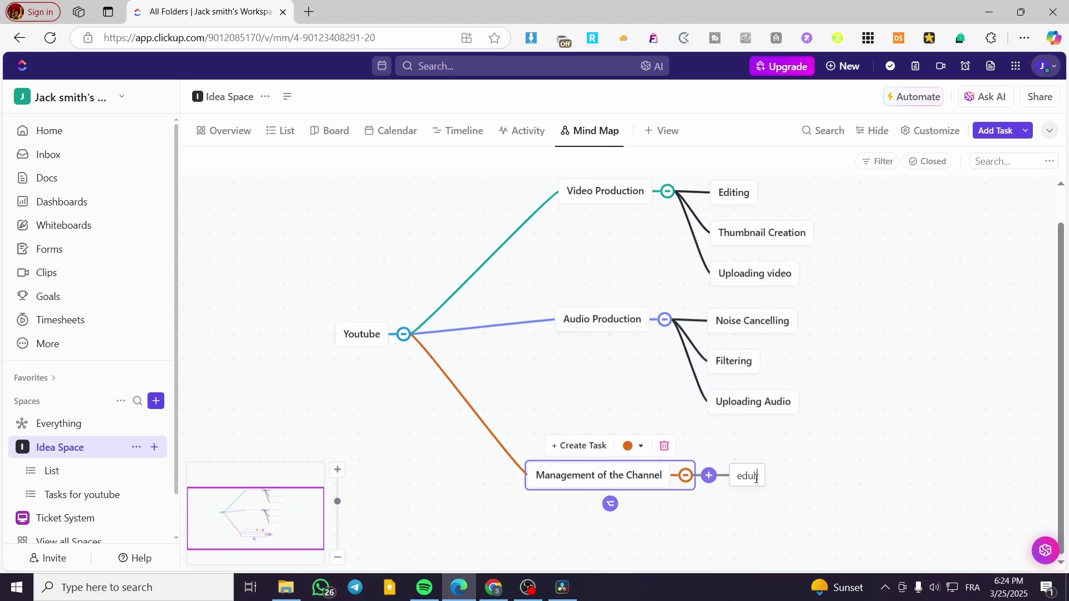
{"action": "type", "text": "e Vide"}
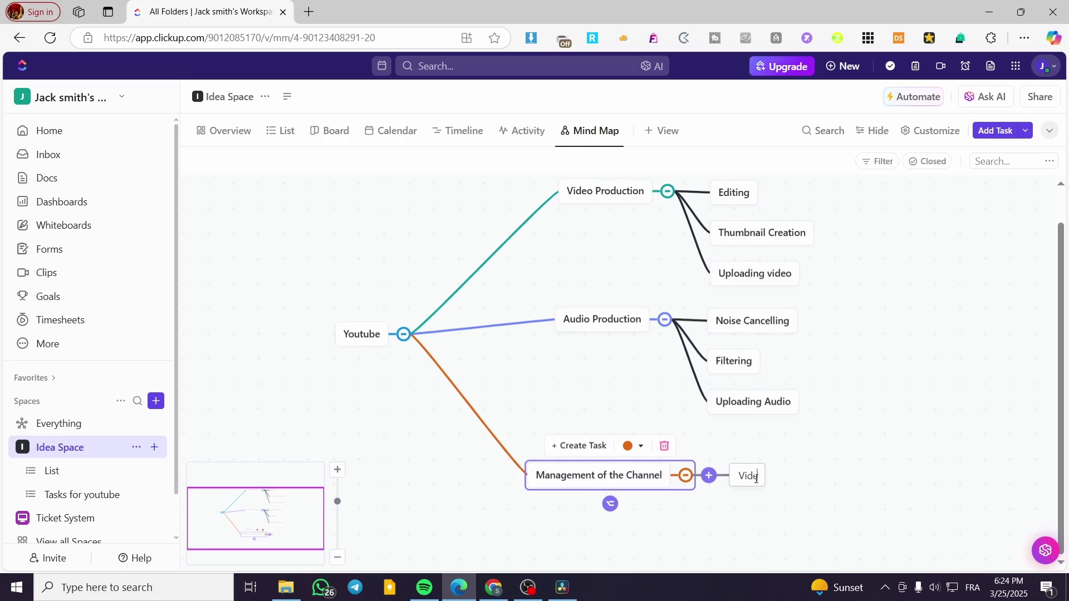
{"action": "type", "text": "os"}
{"action": "key", "text": "Return"}
{"action": "key", "text": "Return"}
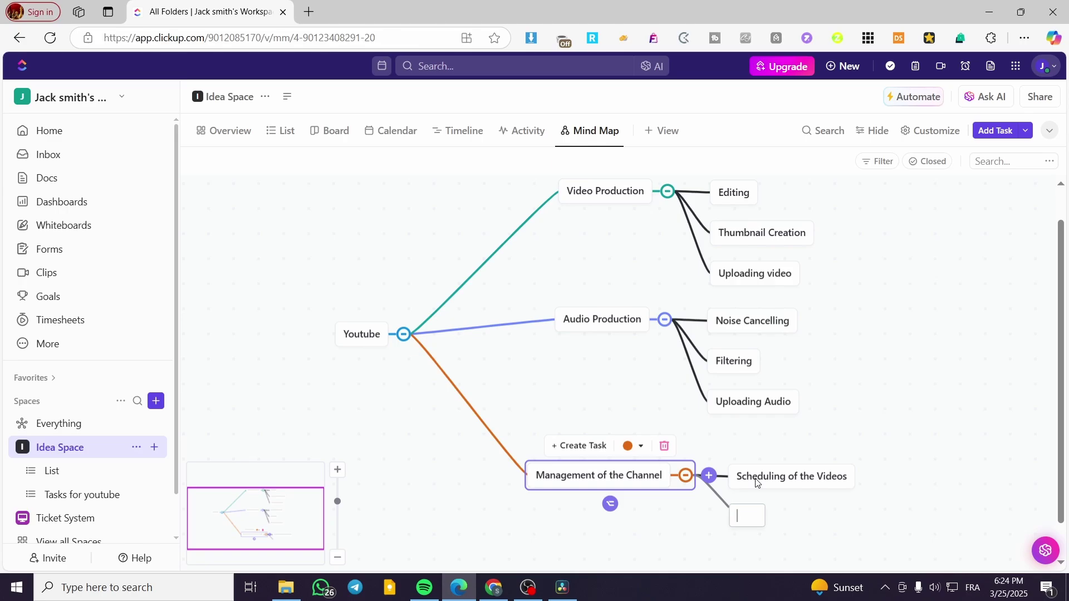
Add a second child node named "Reviewing Stats" to Management of the Channel, below Scheduling of the Videos
{"action": "type", "text": "iew"}
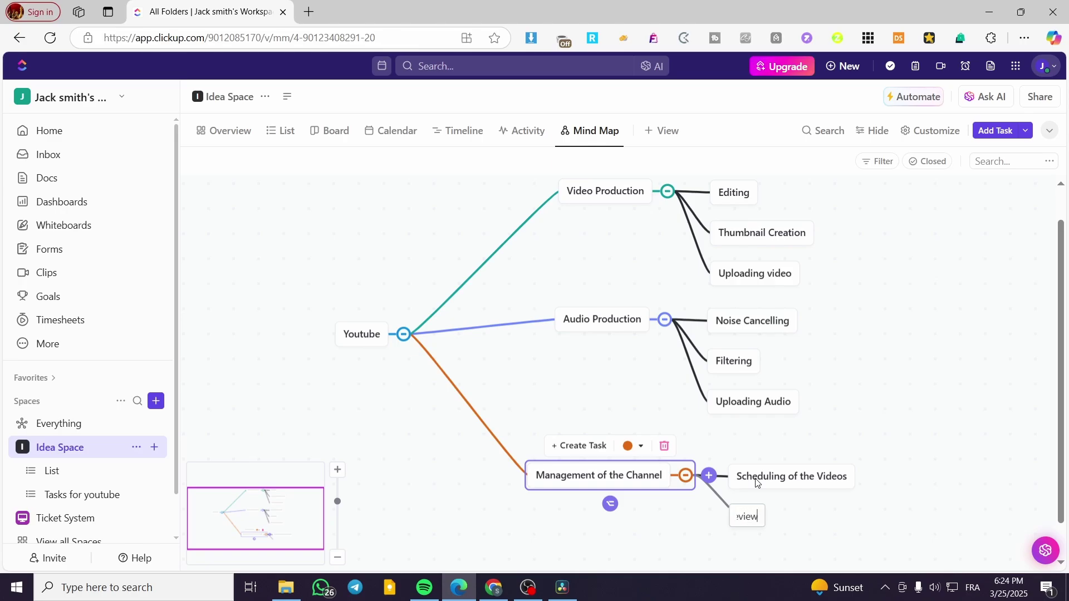
{"action": "type", "text": "ing Stats"}
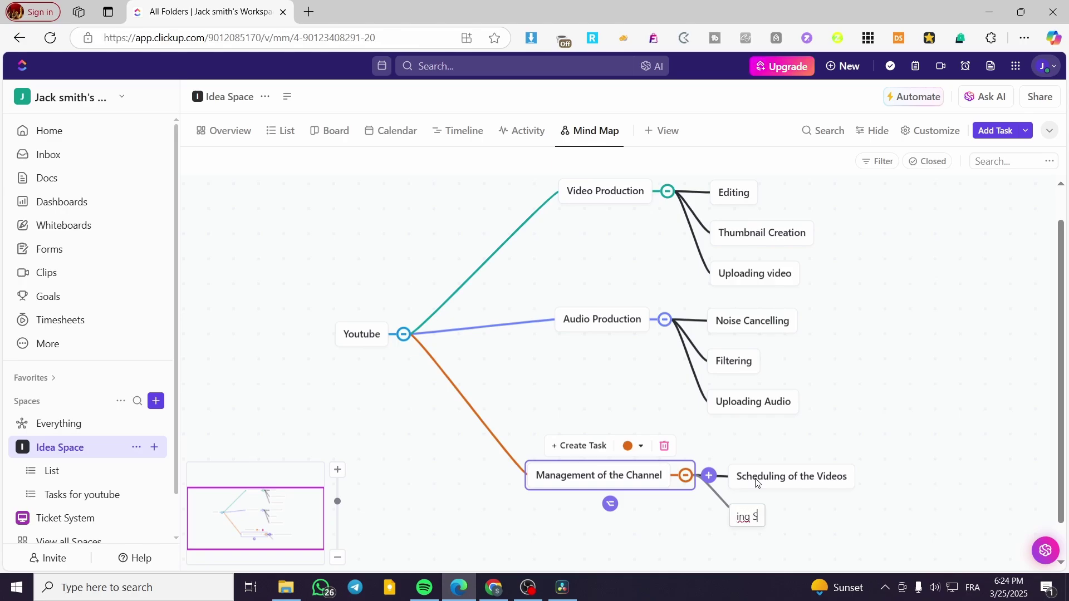
{"action": "key", "text": "Return"}
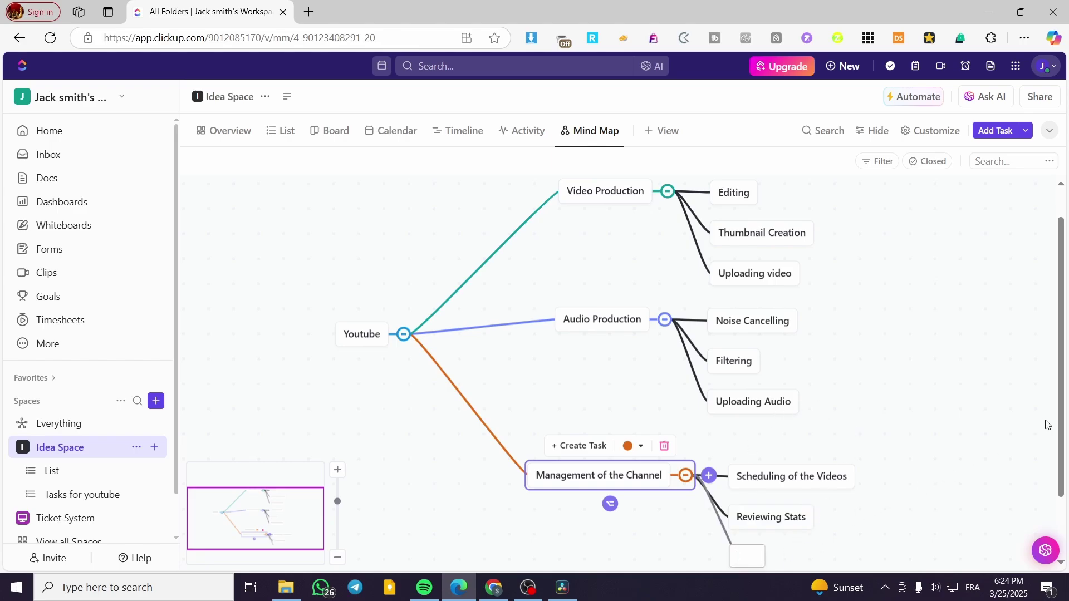
Add a third child node named "Keyword Searching" to Management of the Channel, below Reviewing Stats
{"action": "scroll", "coordinate": [1061, 429], "scroll_direction": "down", "scroll_amount": 2}
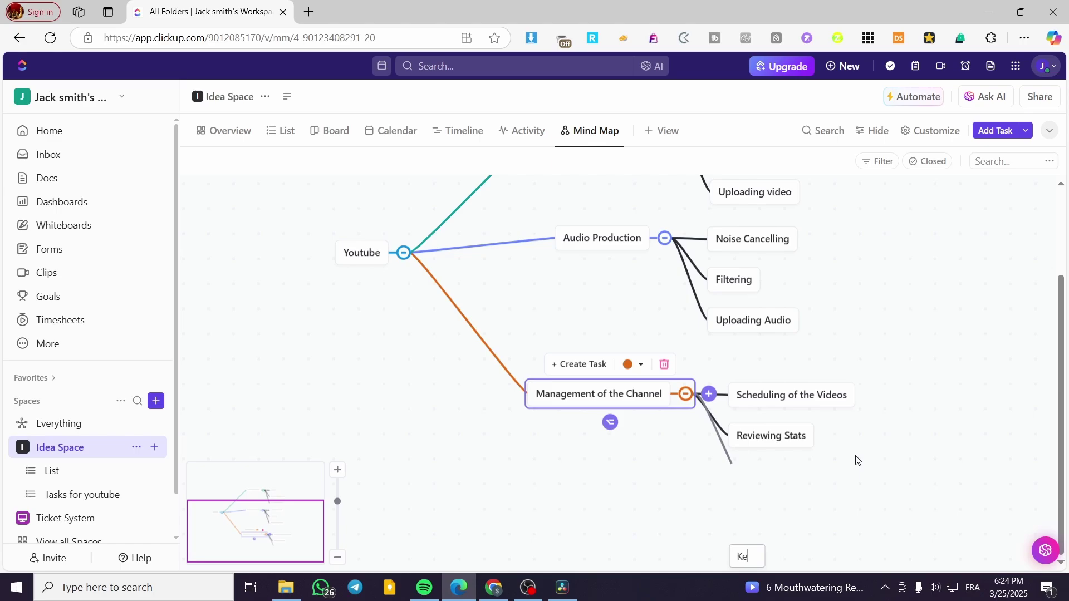
{"action": "type", "text": "word Se"}
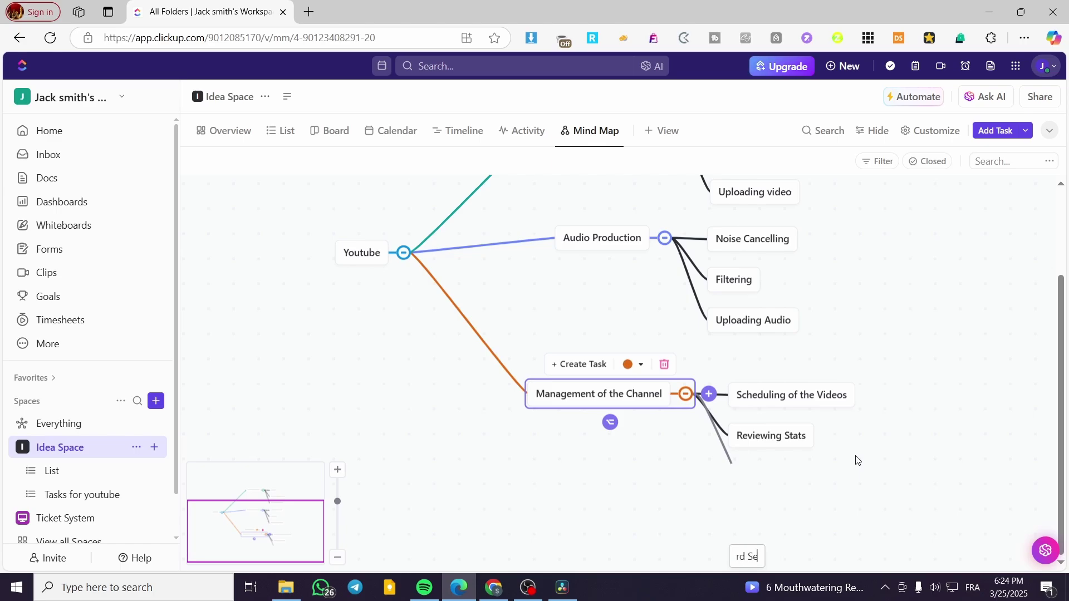
{"action": "type", "text": "arching"}
{"action": "key", "text": "Return"}
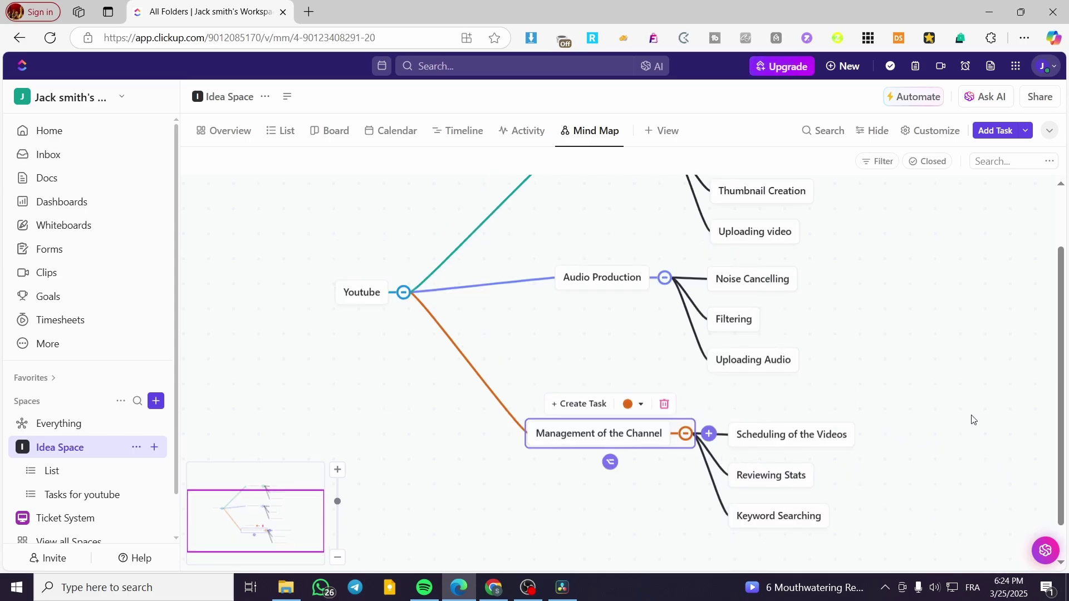
Look over the three Youtube branches and their child nodes from Video Production down to Management of the Channel
{"action": "scroll", "coordinate": [924, 434], "scroll_direction": "up", "scroll_amount": 3}
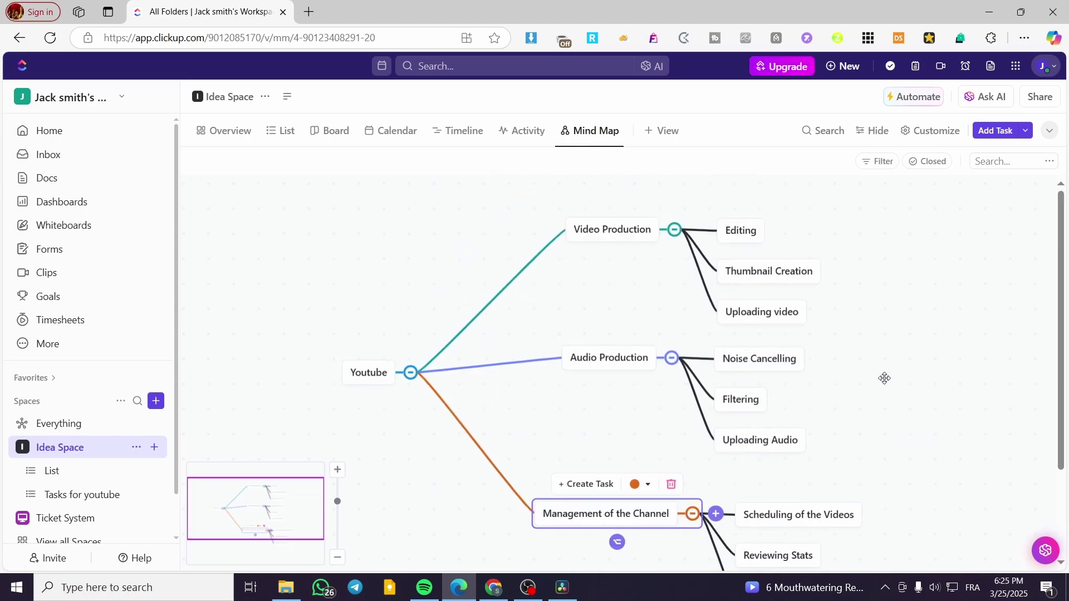
{"action": "scroll", "coordinate": [883, 375], "scroll_direction": "right", "scroll_amount": 3}
{"action": "scroll", "coordinate": [757, 367], "scroll_direction": "down", "scroll_amount": 2}
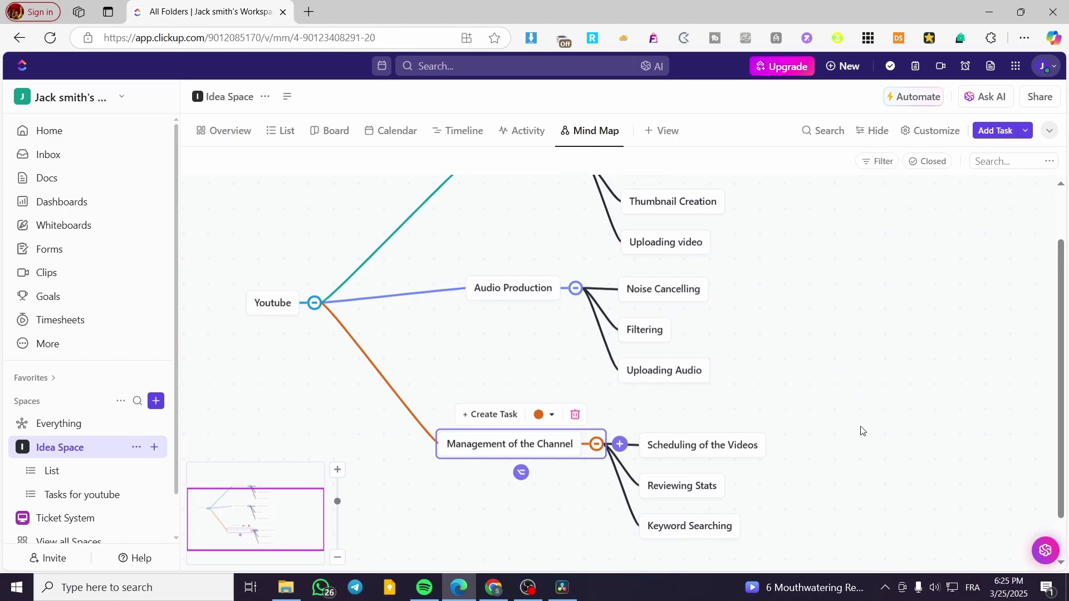
{"action": "scroll", "coordinate": [765, 418], "scroll_direction": "up", "scroll_amount": 3}
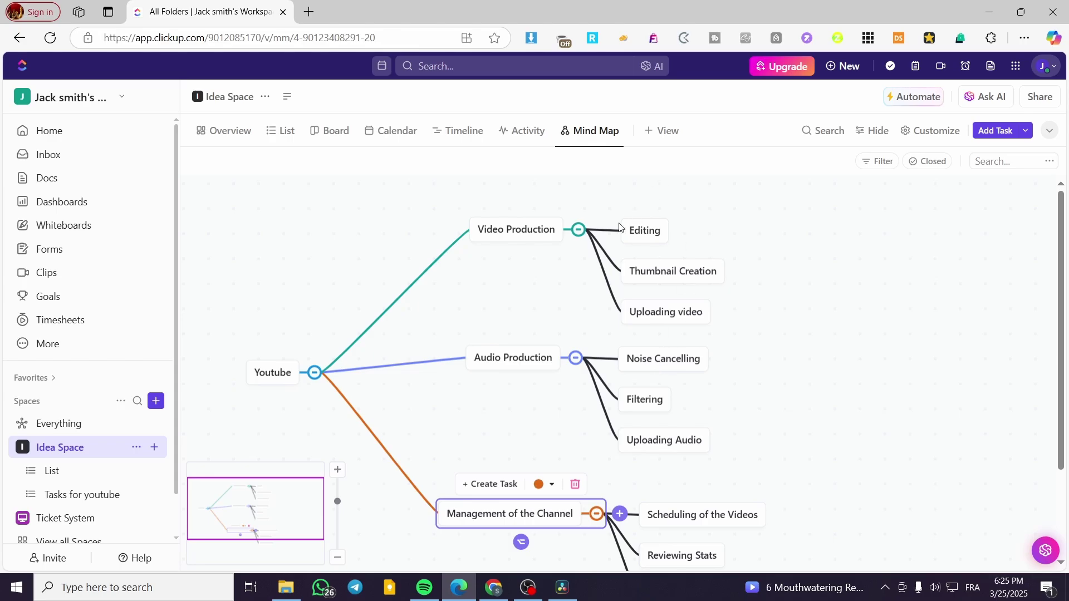
{"action": "scroll", "coordinate": [792, 396], "scroll_direction": "down", "scroll_amount": 2}
{"action": "scroll", "coordinate": [809, 356], "scroll_direction": "up", "scroll_amount": 2}
{"action": "scroll", "coordinate": [577, 414], "scroll_direction": "down", "scroll_amount": 2}
{"action": "scroll", "coordinate": [576, 414], "scroll_direction": "up", "scroll_amount": 2}
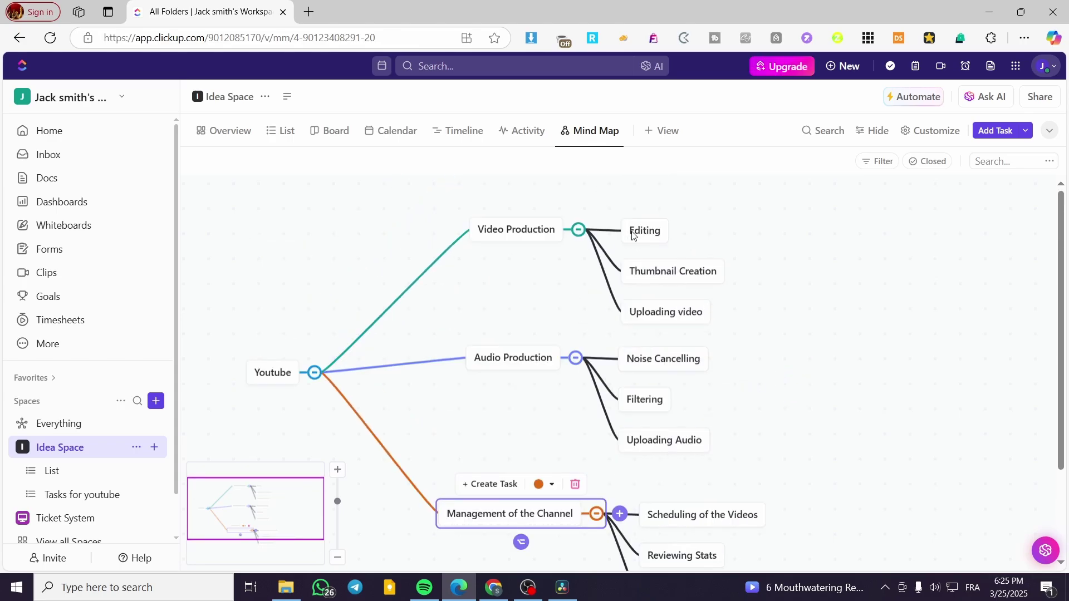
Move Editing, Thumbnail Creation and Uploading video upward so they fan out evenly around Video Production
{"action": "left_click_drag", "start_coordinate": [640, 233], "coordinate": [649, 166]}
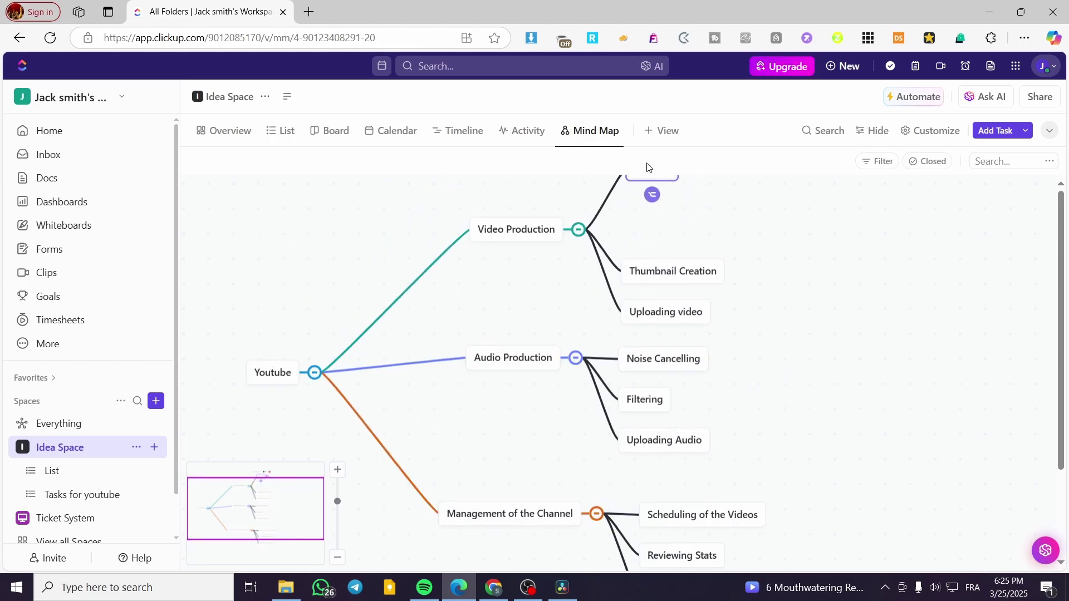
{"action": "left_click", "coordinate": [334, 561]}
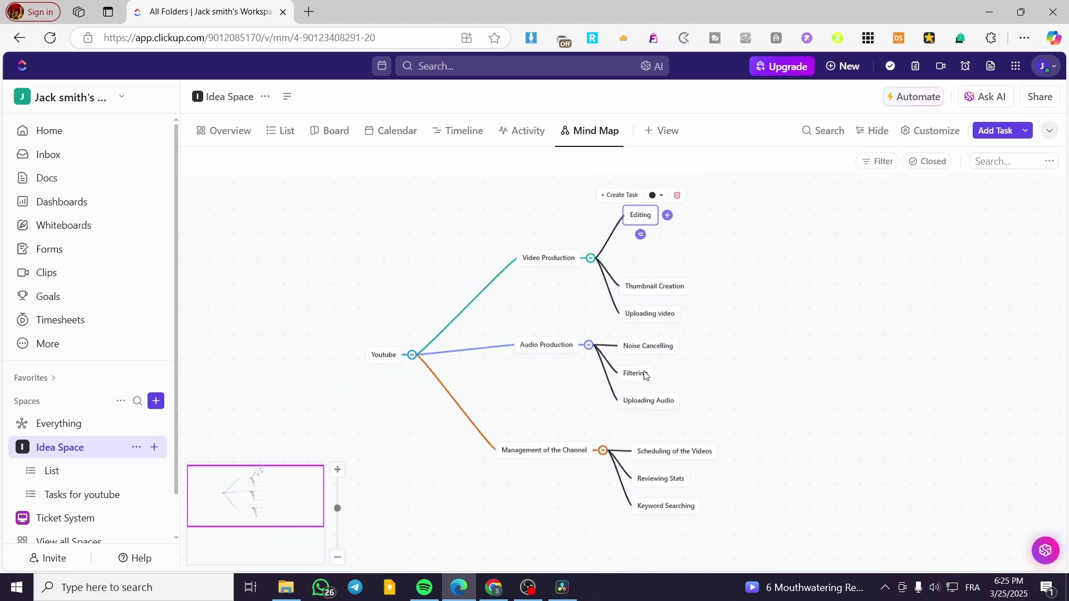
{"action": "left_click_drag", "start_coordinate": [643, 290], "coordinate": [642, 261]}
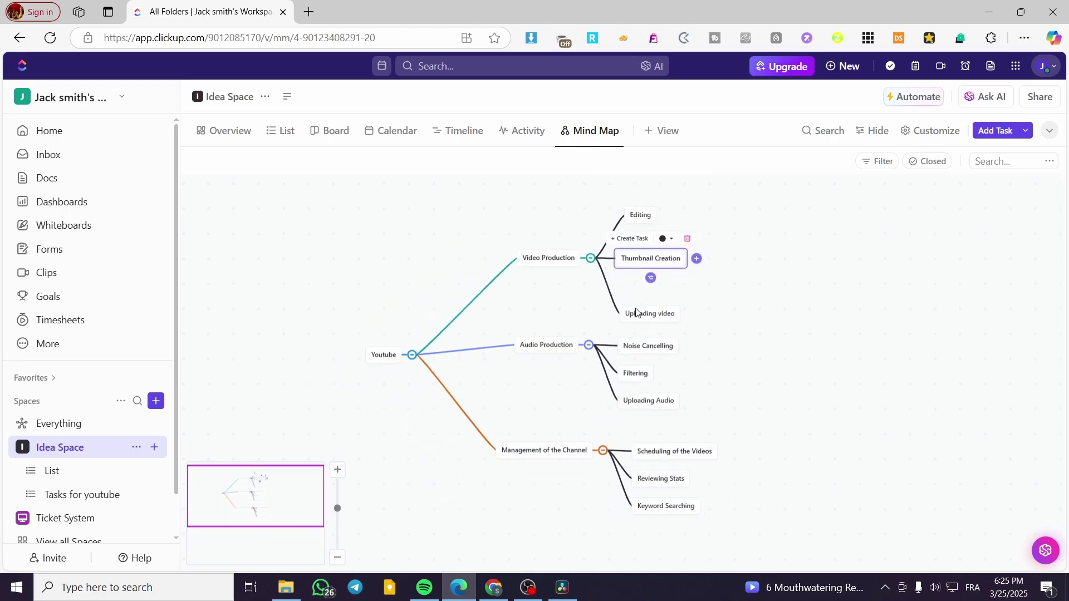
{"action": "left_click_drag", "start_coordinate": [636, 311], "coordinate": [637, 294]}
Move Noise Cancelling, Filtering and Uploading Audio upward so they are centred around Audio Production
{"action": "left_click", "coordinate": [635, 334]}
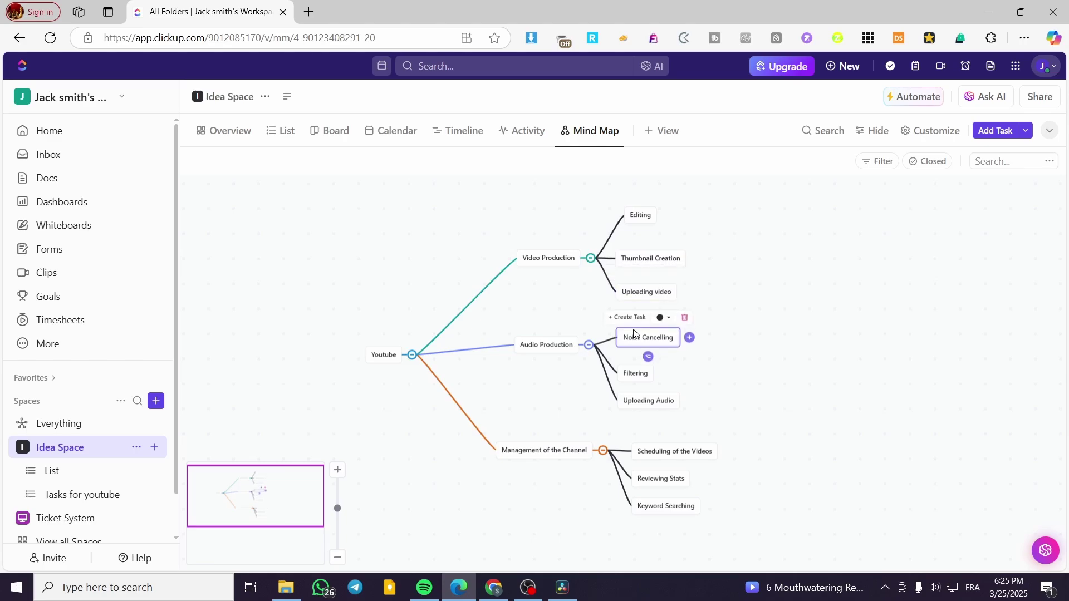
{"action": "mouse_move", "coordinate": [635, 335]}
{"action": "left_mouse_down"}
{"action": "mouse_move", "coordinate": [632, 317]}
{"action": "mouse_move", "coordinate": [637, 332]}
{"action": "left_mouse_up"}
{"action": "left_click_drag", "start_coordinate": [639, 375], "coordinate": [648, 348]}
{"action": "left_click_drag", "start_coordinate": [650, 402], "coordinate": [644, 379]}
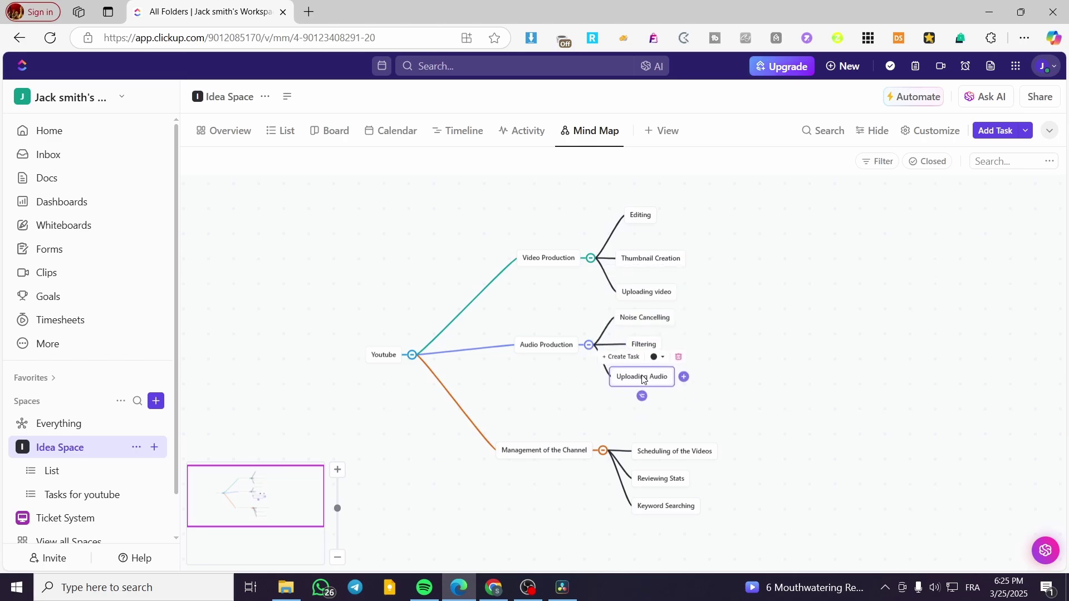
Move Scheduling of the Videos, Reviewing Stats and Keyword Searching upward so they are centred around Management of the Channel
{"action": "left_click_drag", "start_coordinate": [655, 450], "coordinate": [643, 412]}
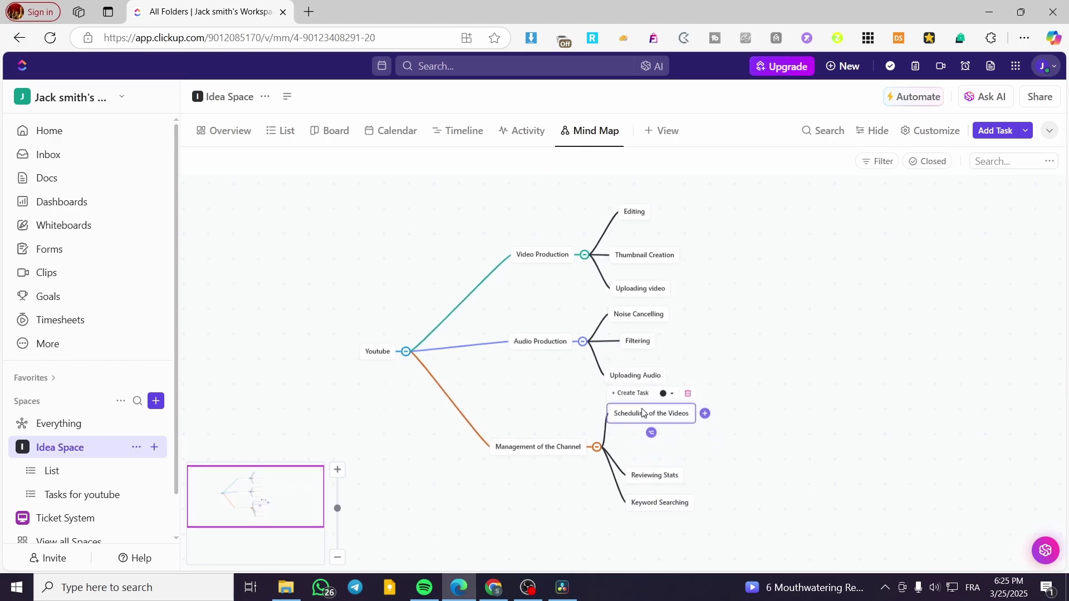
{"action": "left_click_drag", "start_coordinate": [662, 478], "coordinate": [667, 450]}
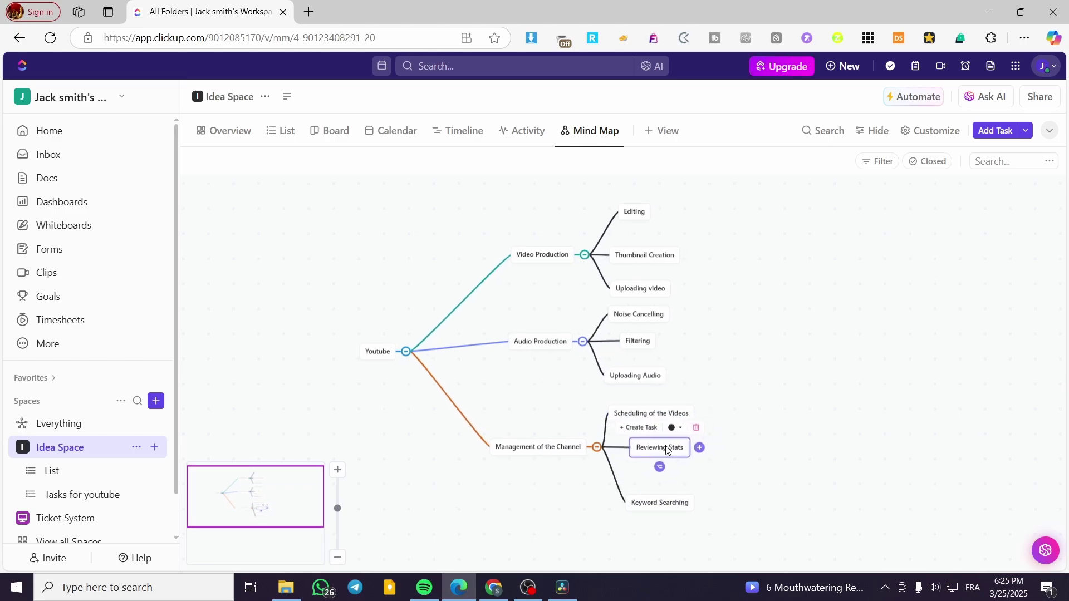
{"action": "left_click_drag", "start_coordinate": [669, 504], "coordinate": [659, 480]}
{"action": "left_click", "coordinate": [671, 448]}
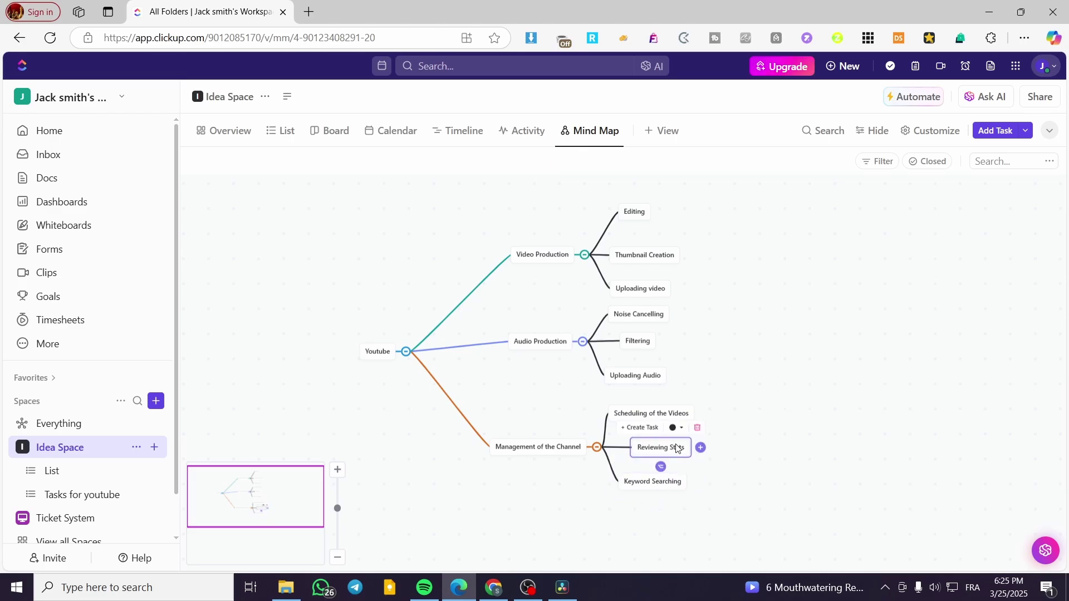
{"action": "left_click", "coordinate": [655, 488]}
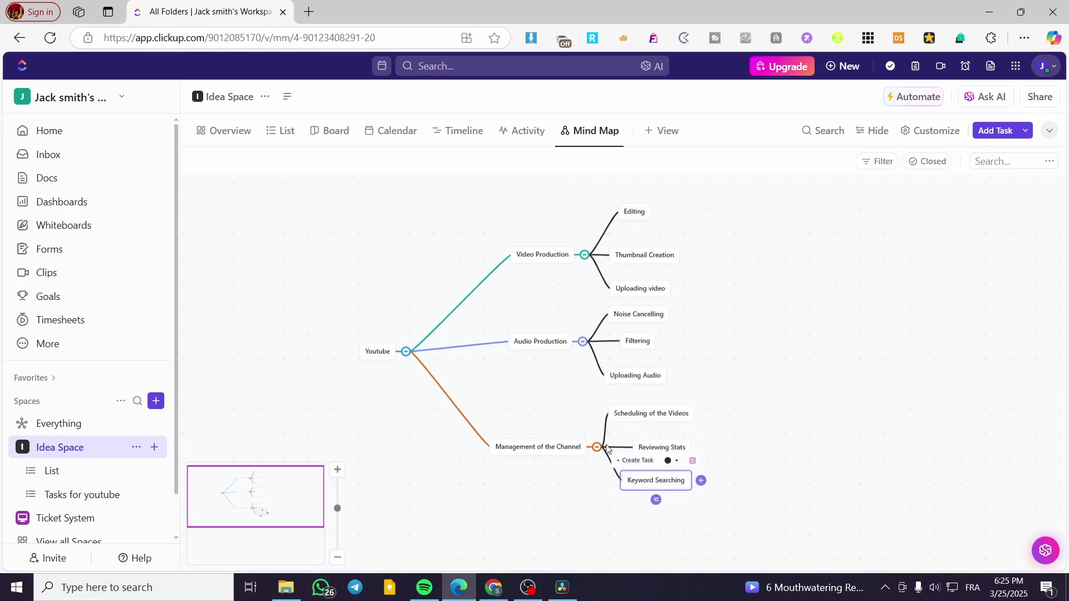
Set the colour of the Scheduling of the Videos node to green
{"action": "left_click", "coordinate": [640, 414]}
{"action": "left_click", "coordinate": [666, 394]}
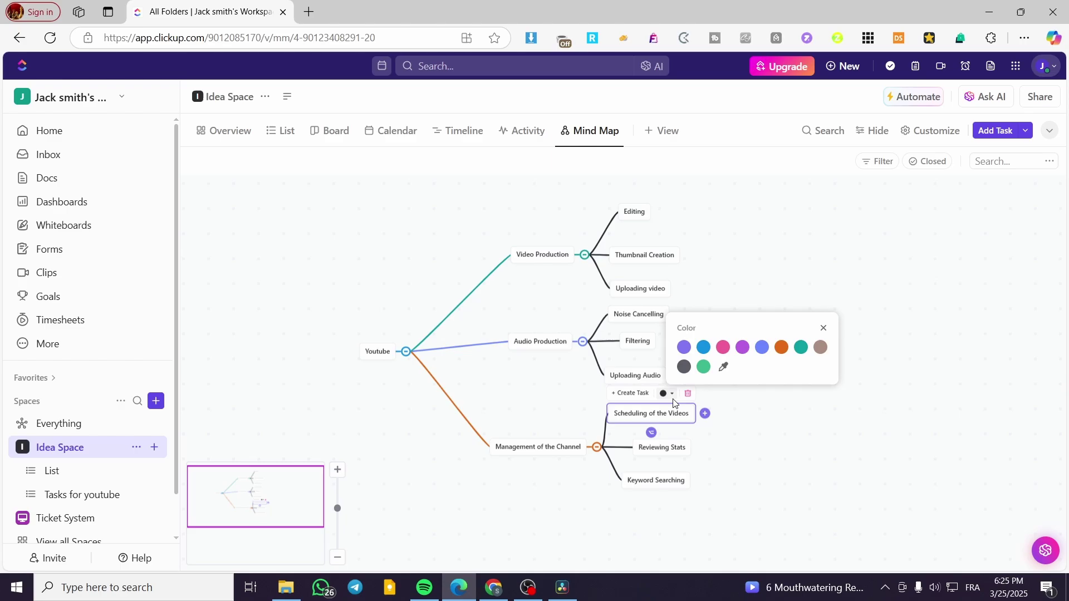
{"action": "left_click", "coordinate": [703, 369]}
Set the colour of the Reviewing Stats node to orange
{"action": "left_click", "coordinate": [627, 452]}
{"action": "left_click", "coordinate": [649, 451]}
{"action": "left_click", "coordinate": [676, 428]}
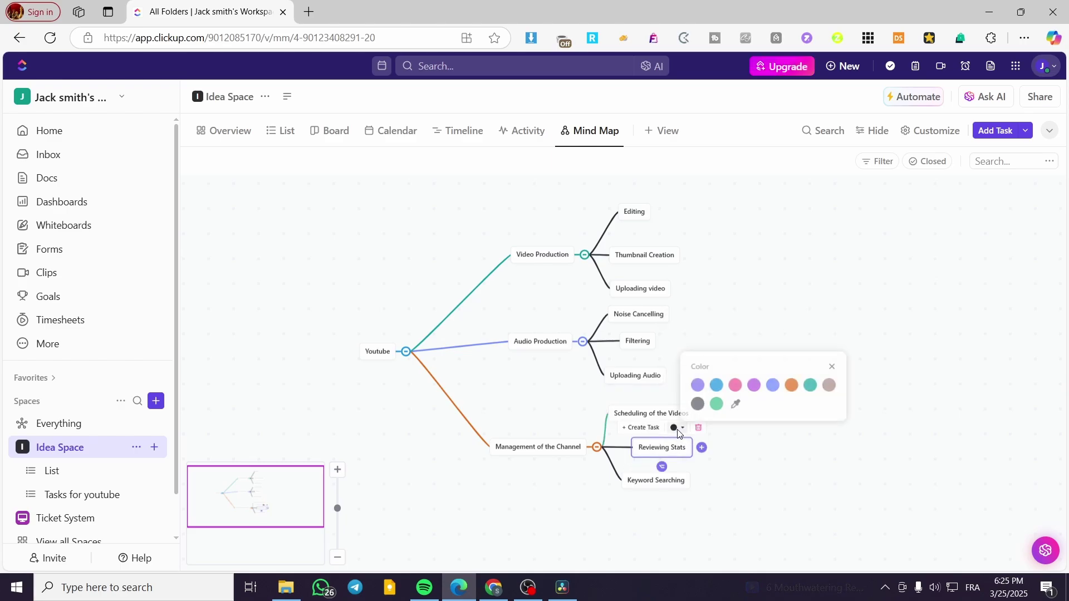
{"action": "left_click", "coordinate": [791, 386]}
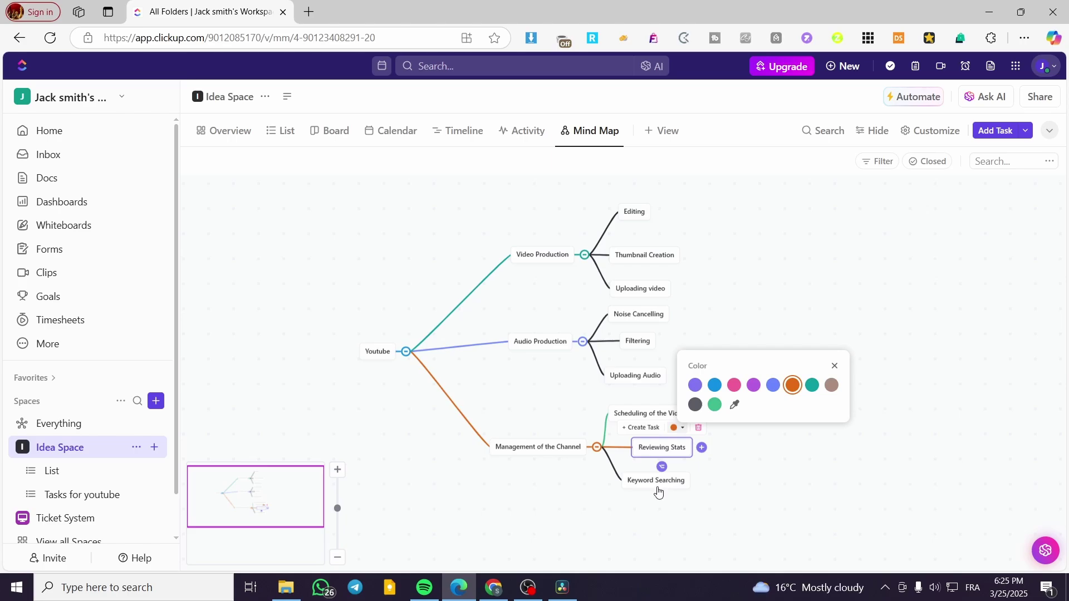
Set the colour of the Keyword Searching node to purple
{"action": "left_click", "coordinate": [658, 492]}
{"action": "left_click", "coordinate": [673, 461]}
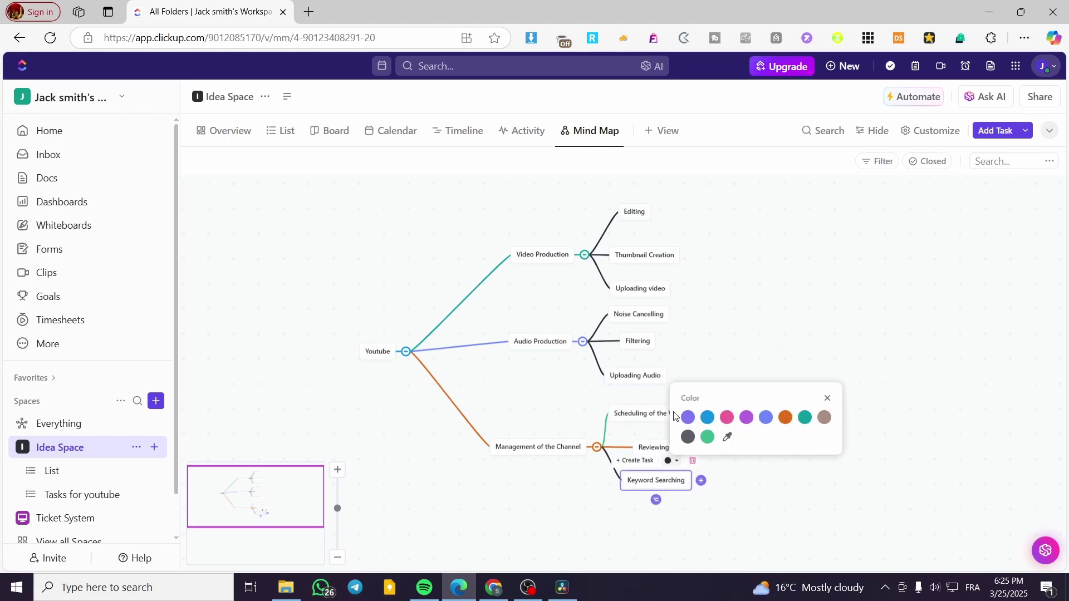
{"action": "left_click", "coordinate": [688, 417]}
{"action": "left_click", "coordinate": [736, 521]}
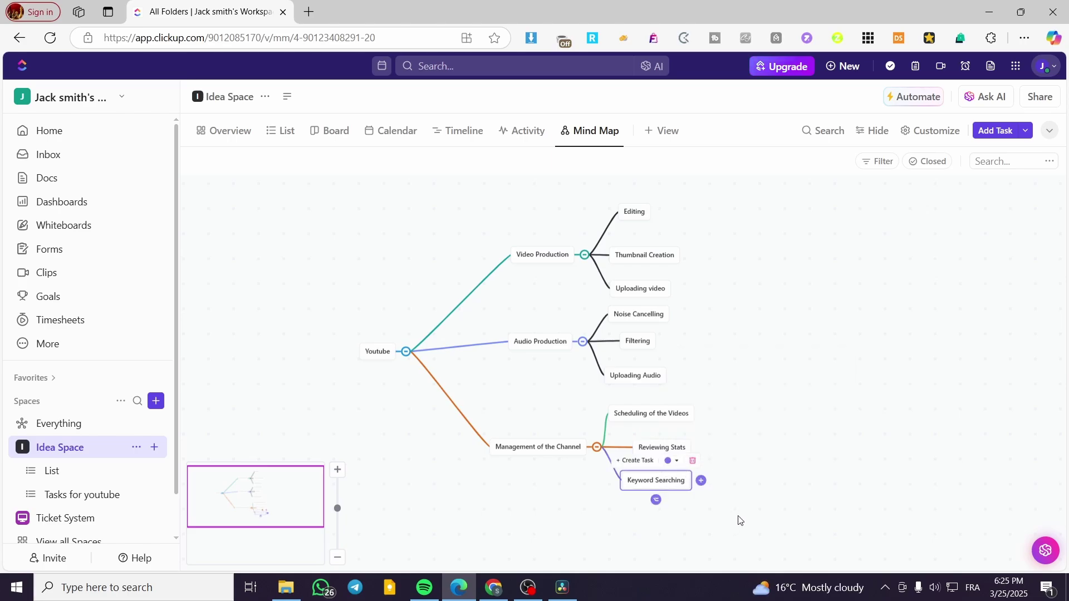
Set the colour of the Uploading Audio node to teal
{"action": "left_click", "coordinate": [621, 381]}
{"action": "left_click", "coordinate": [651, 356]}
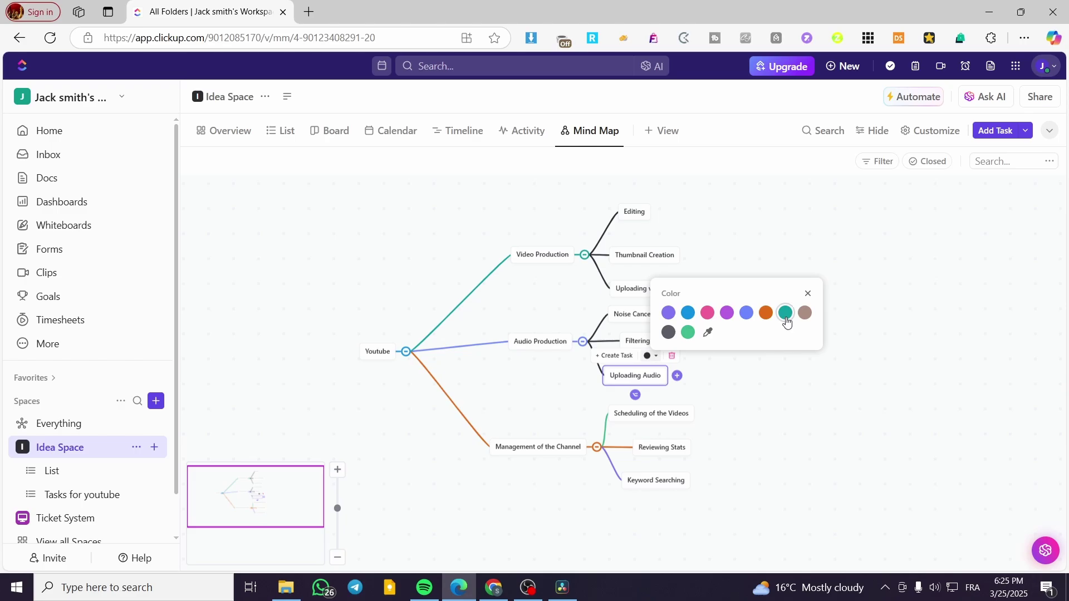
{"action": "left_click", "coordinate": [787, 322]}
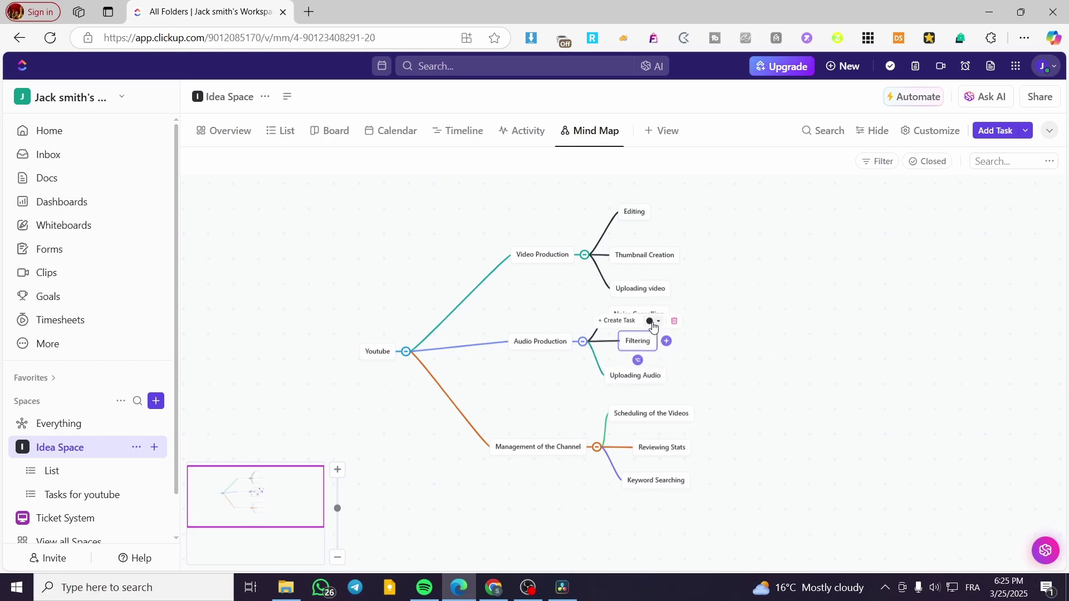
Set the colour of the Filtering node to pink and the Noise Cancelling node to blue
{"action": "left_click", "coordinate": [650, 322]}
{"action": "left_click", "coordinate": [709, 278]}
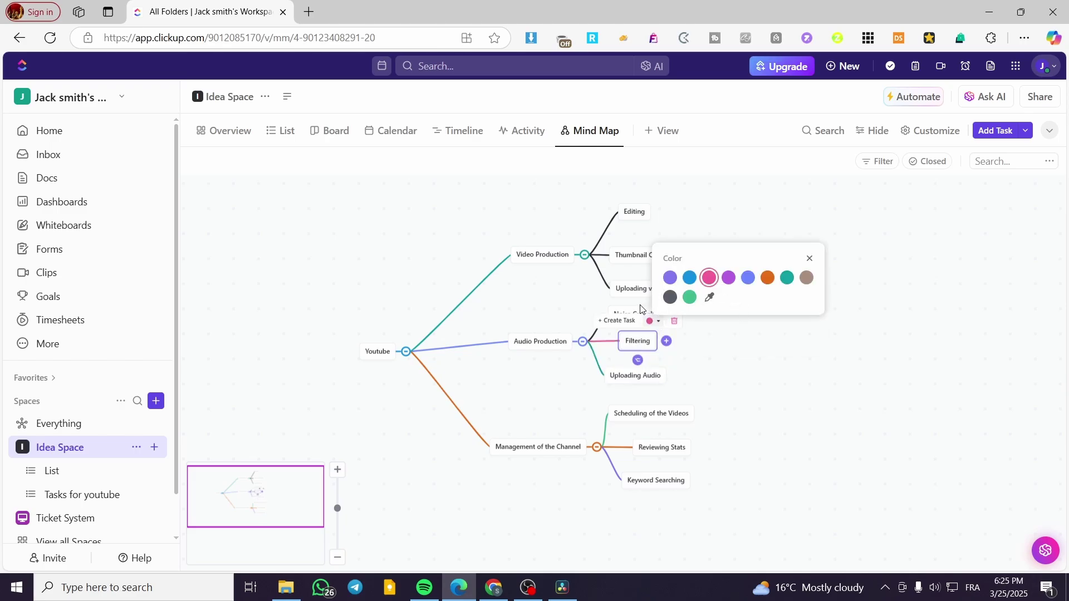
{"action": "left_click", "coordinate": [641, 309]}
{"action": "left_click", "coordinate": [636, 313]}
{"action": "left_click", "coordinate": [650, 295]}
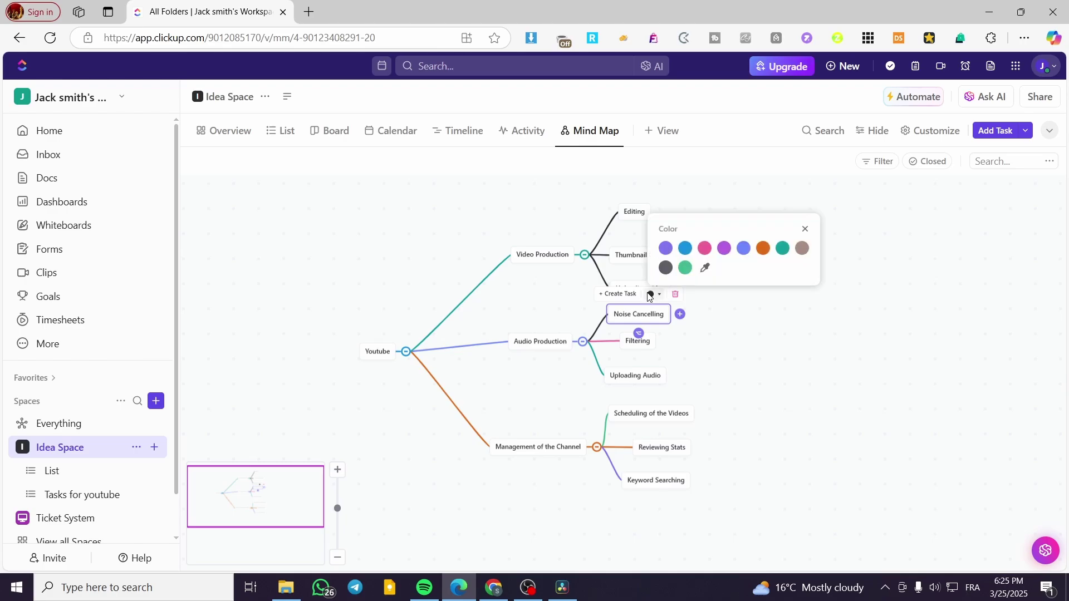
{"action": "left_click", "coordinate": [686, 252]}
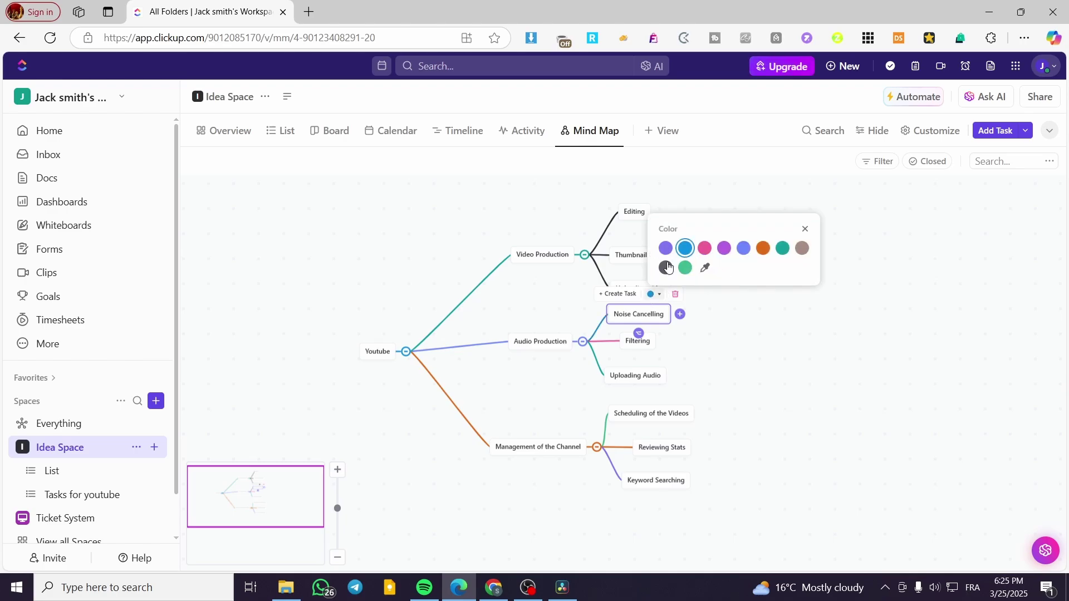
Set the colour of the Editing node under Video Production to periwinkle blue
{"action": "left_click", "coordinate": [633, 215]}
{"action": "left_click", "coordinate": [634, 212]}
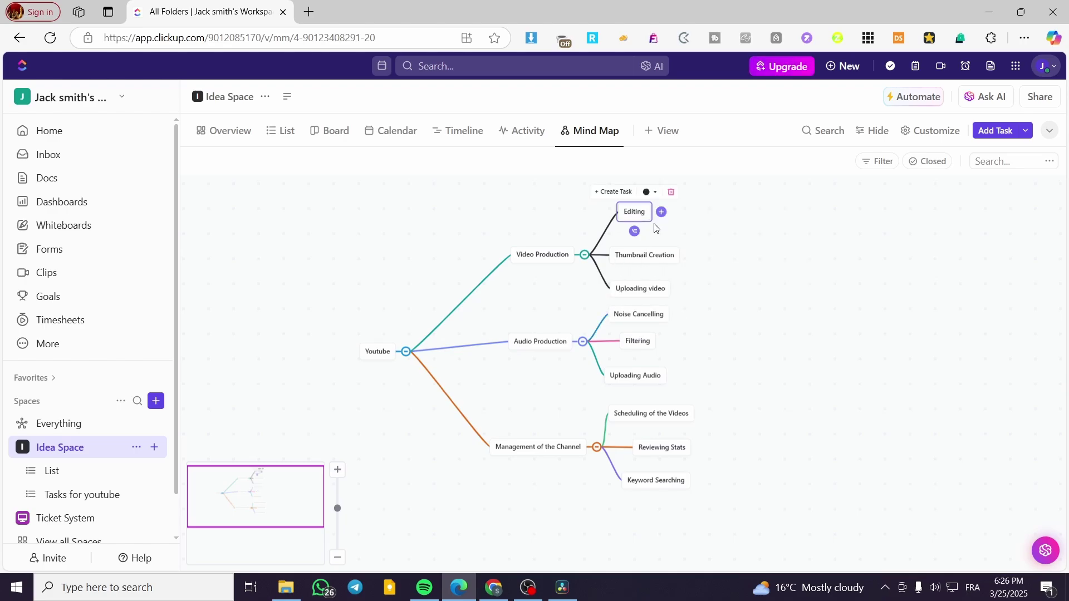
{"action": "left_click", "coordinate": [647, 191]}
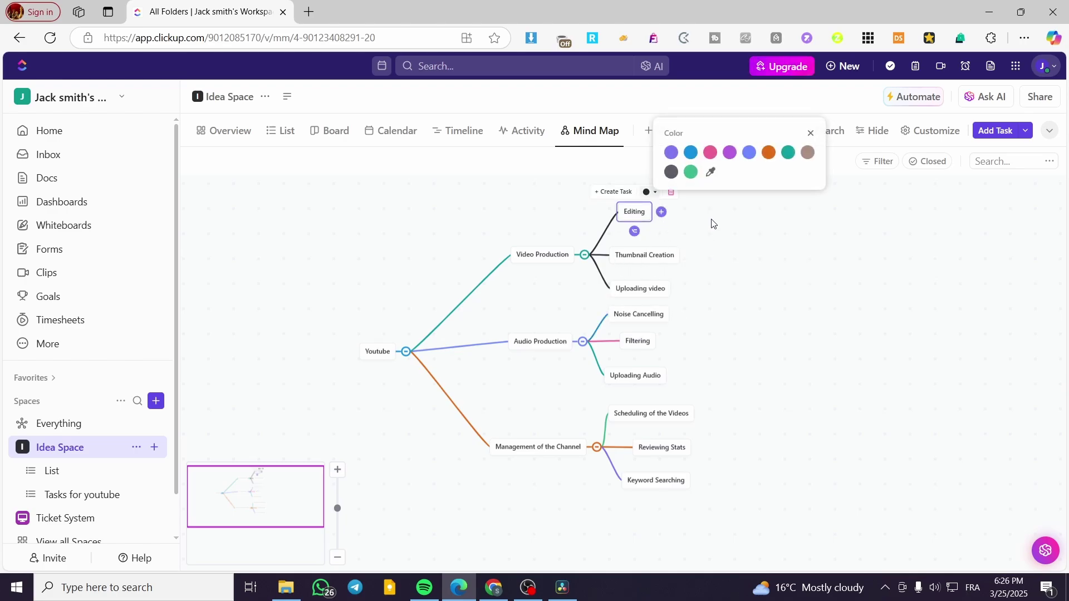
{"action": "left_click", "coordinate": [750, 157]}
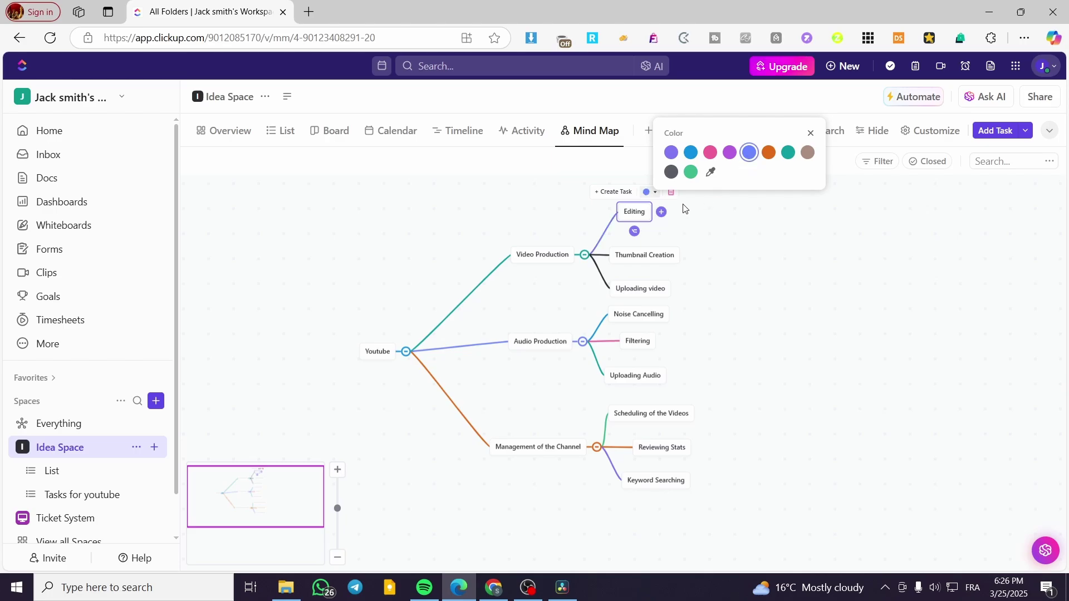
Set the colour of the Thumbnail Creation node under Video Production to taupe brown
{"action": "left_click", "coordinate": [626, 262]}
{"action": "left_click", "coordinate": [642, 260]}
{"action": "left_click", "coordinate": [568, 256]}
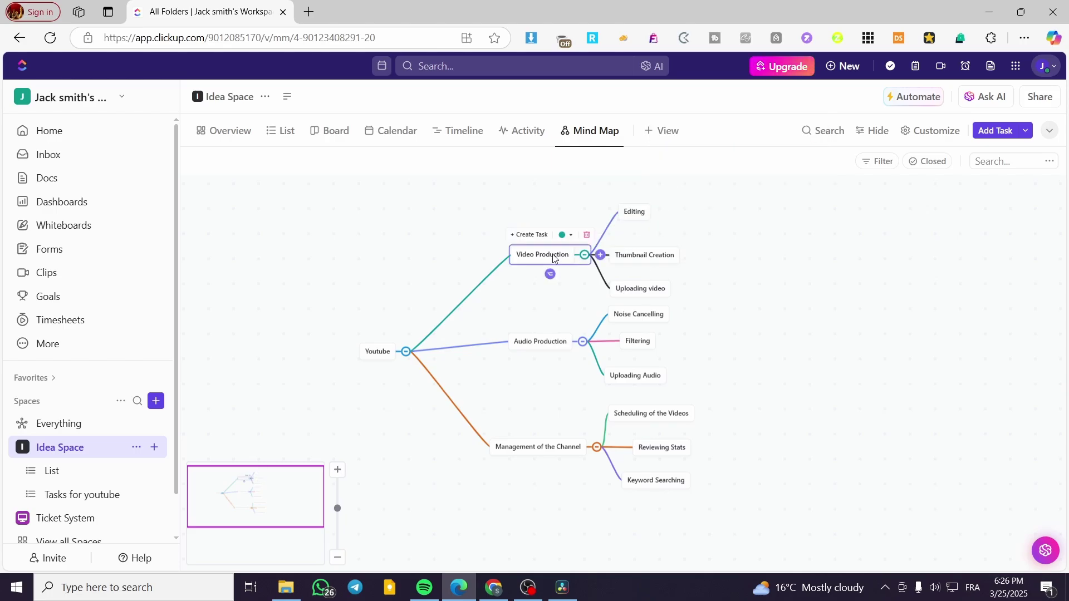
{"action": "left_click", "coordinate": [630, 259]}
{"action": "left_click", "coordinate": [658, 237]}
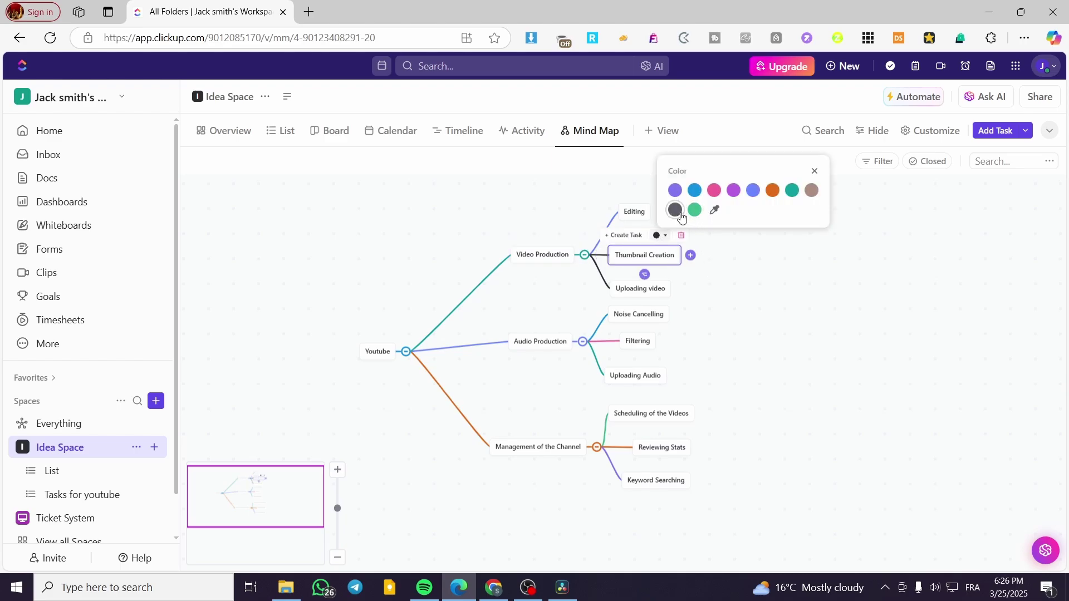
{"action": "left_click", "coordinate": [813, 197]}
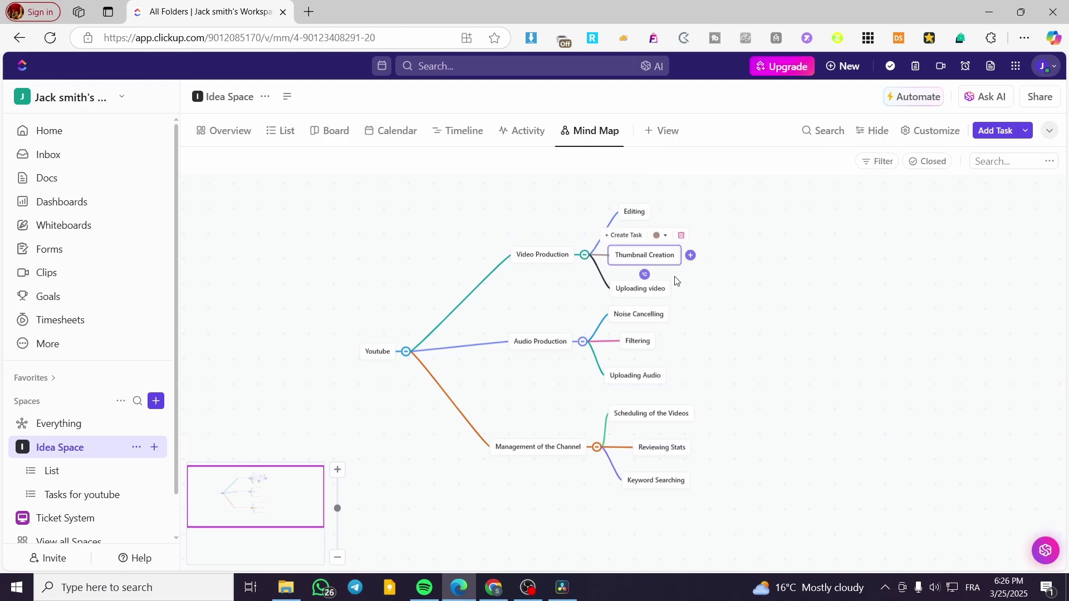
Set the colour of the Uploading video node under Video Production to blue
{"action": "double_click", "coordinate": [659, 283]}
{"action": "left_click", "coordinate": [600, 298]}
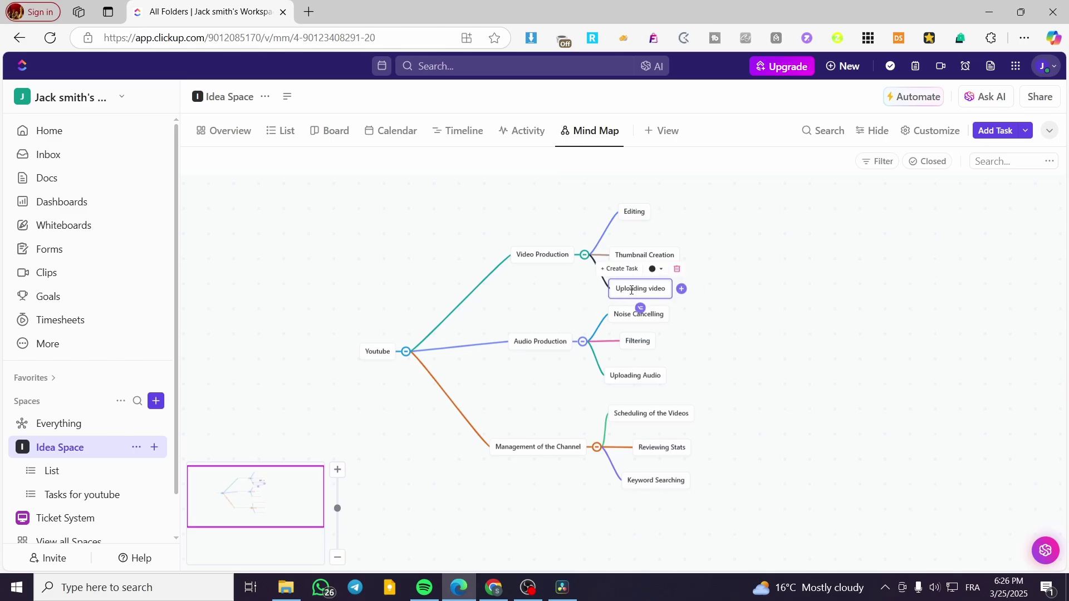
{"action": "left_click", "coordinate": [652, 269]}
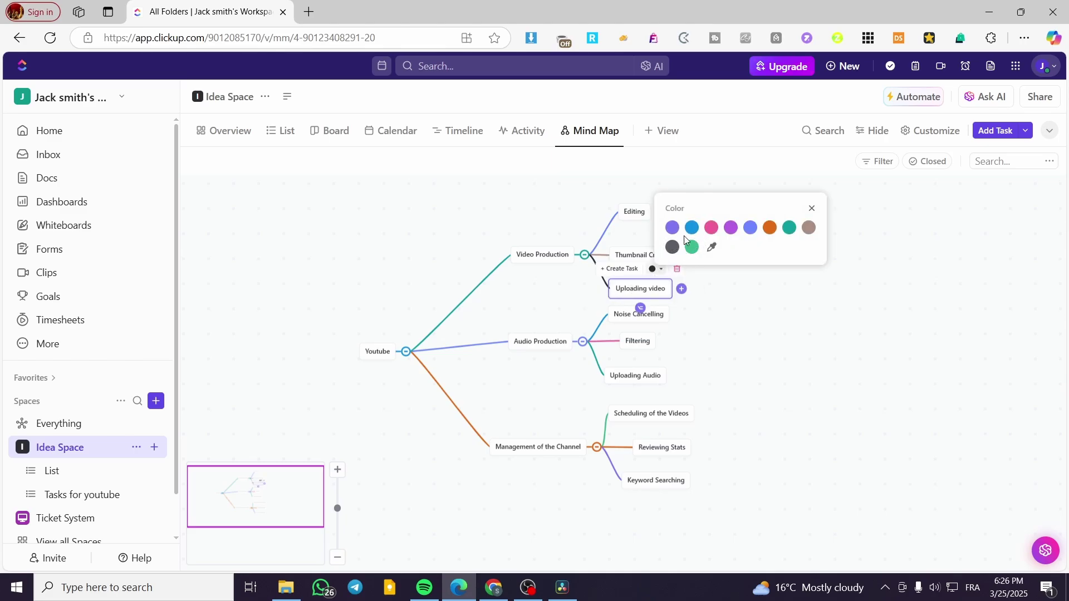
{"action": "left_click", "coordinate": [691, 228]}
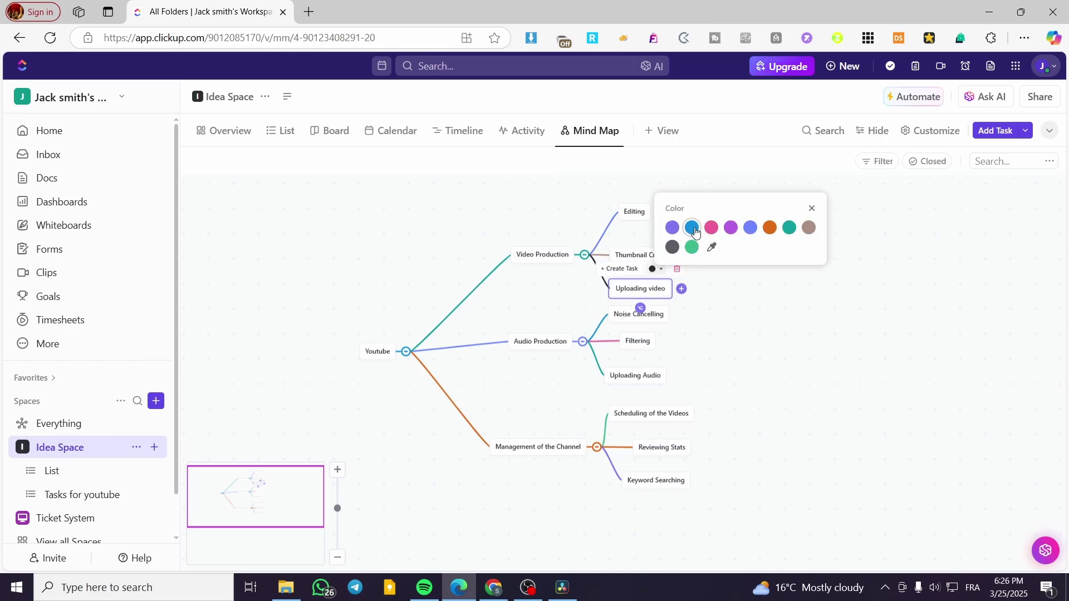
{"action": "left_click", "coordinate": [781, 333]}
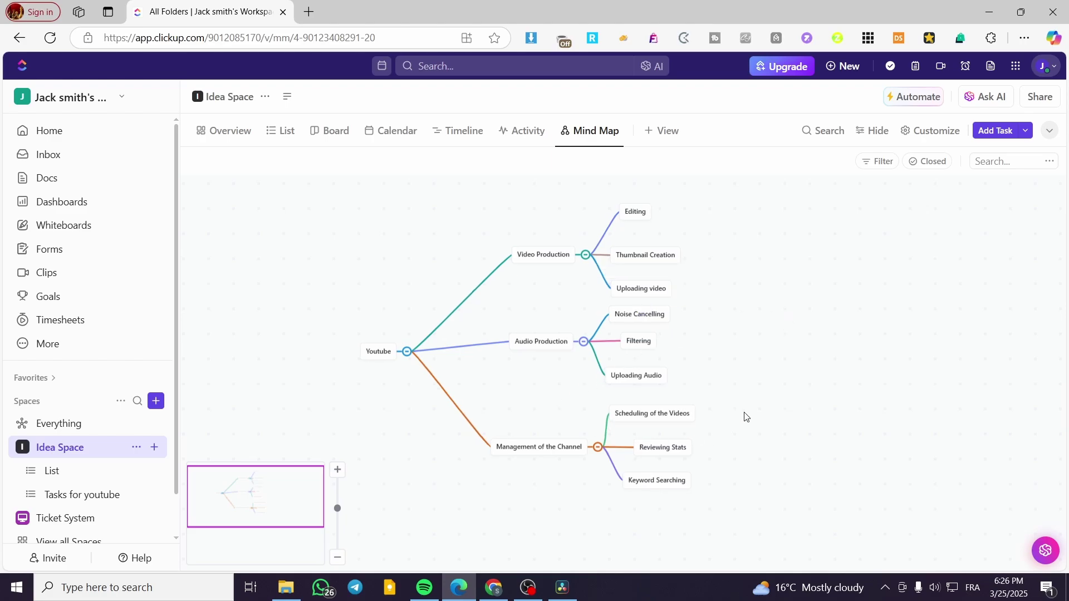
{"action": "left_click", "coordinate": [562, 256]}
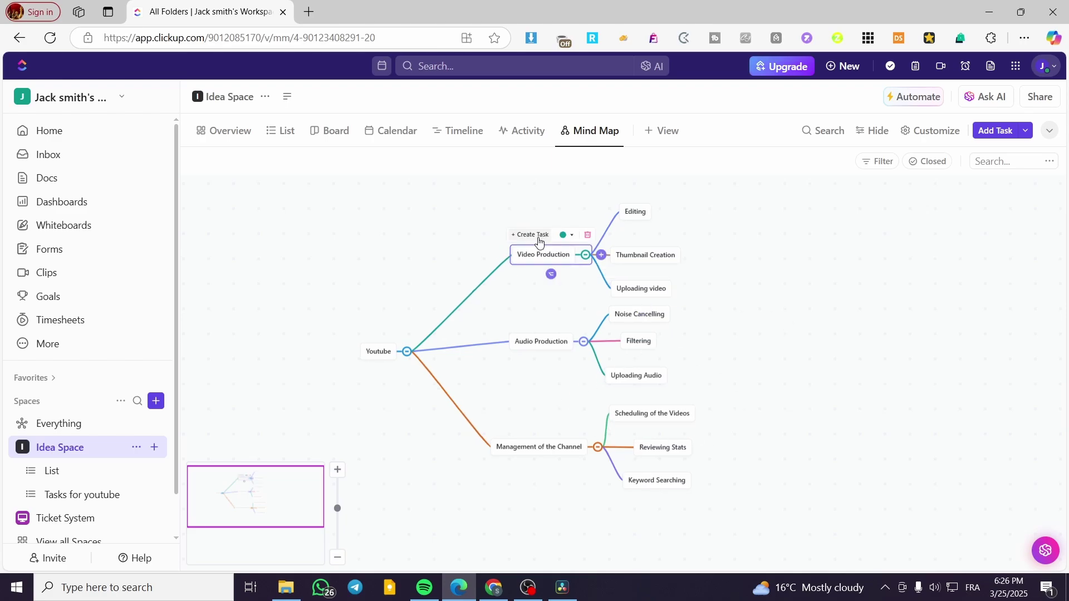
{"action": "left_click", "coordinate": [388, 356]}
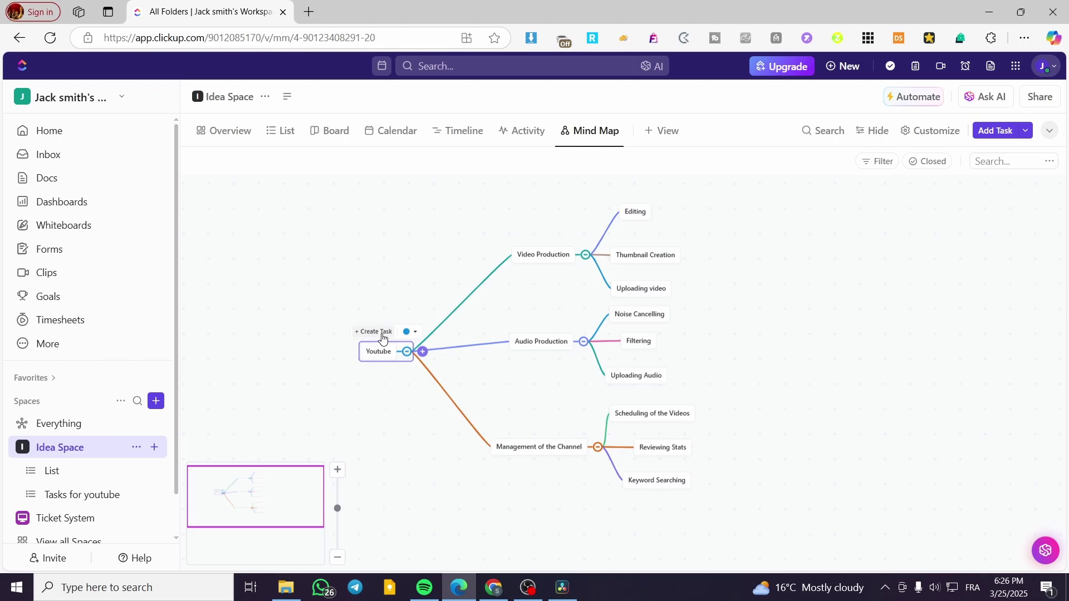
{"action": "left_click", "coordinate": [549, 258]}
{"action": "left_click", "coordinate": [534, 234]}
{"action": "left_click", "coordinate": [561, 211]}
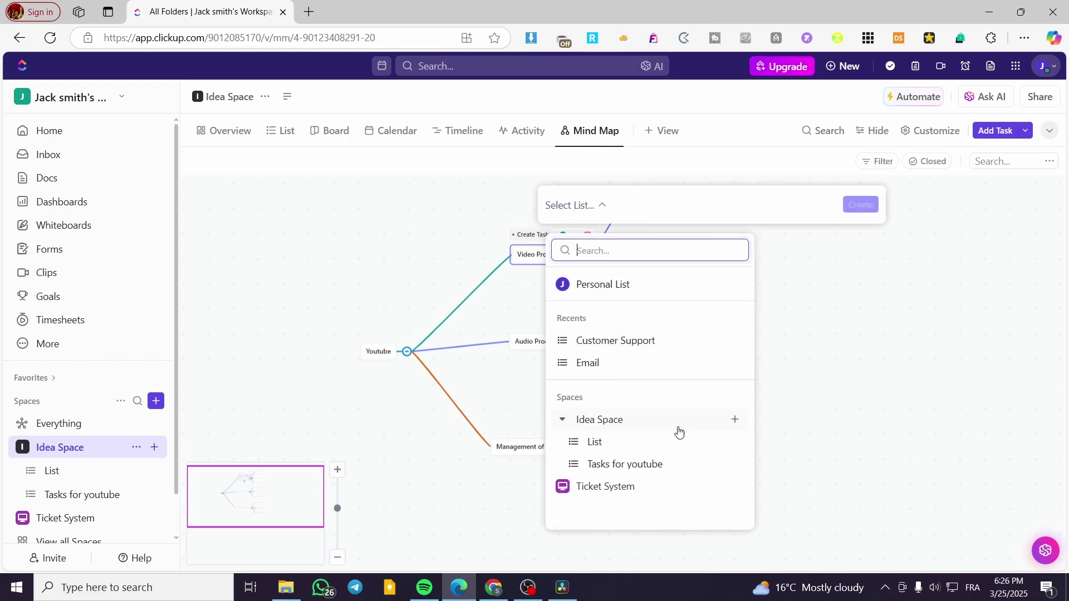
{"action": "left_click", "coordinate": [667, 465]}
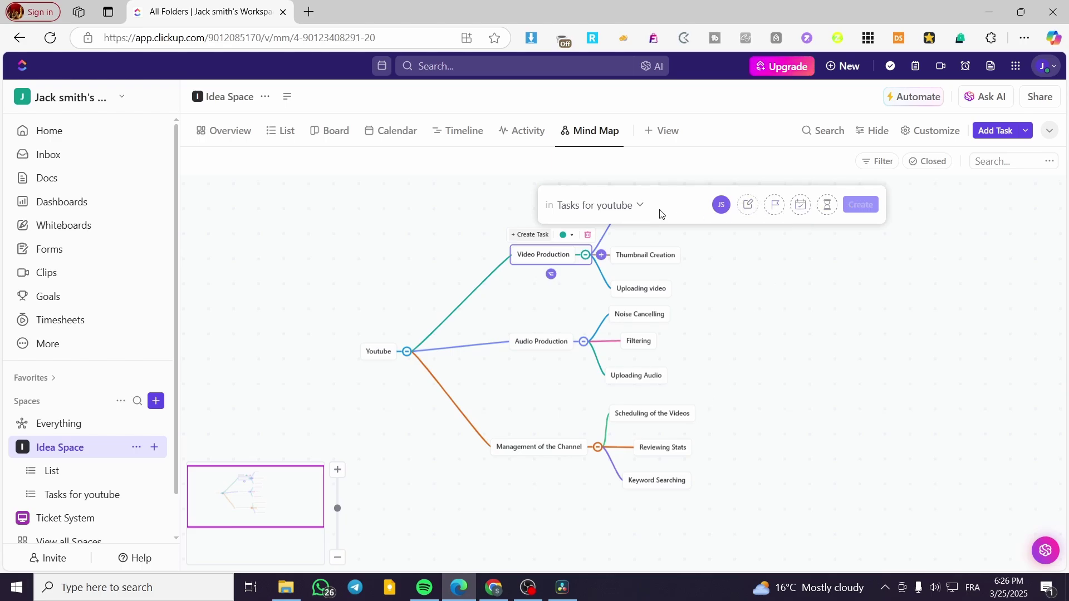
{"action": "left_click", "coordinate": [638, 208]}
{"action": "left_click", "coordinate": [638, 207]}
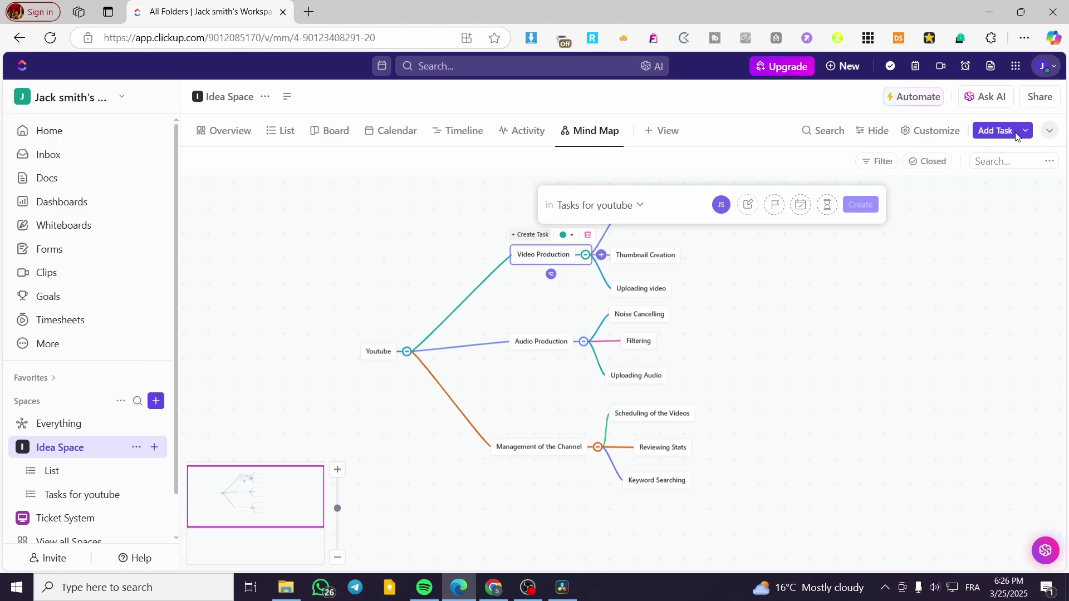
{"action": "left_click", "coordinate": [1049, 131]}
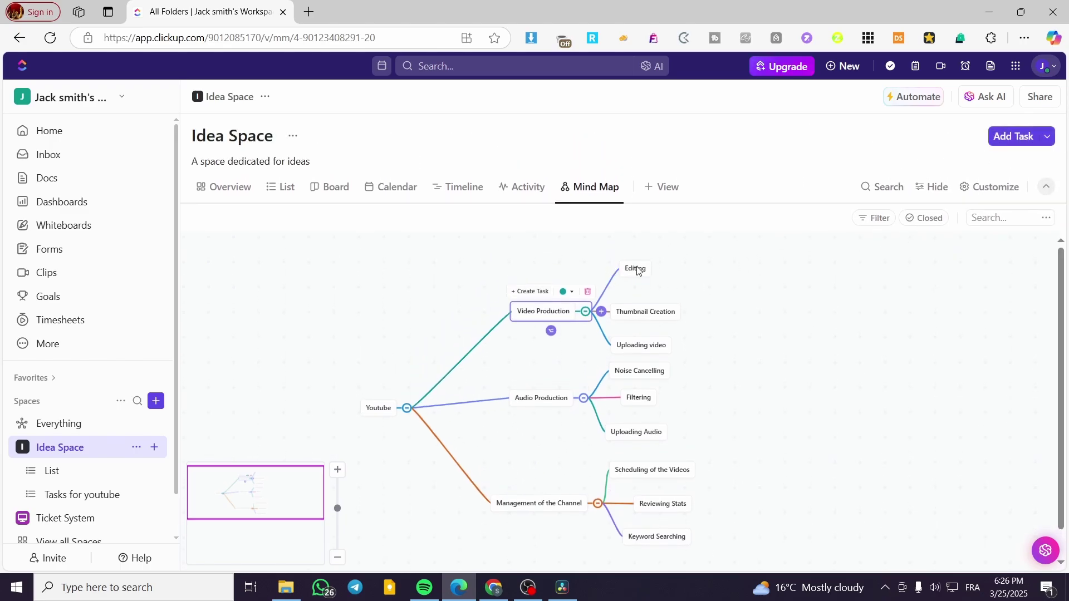
Start creating a task from the Video Production node and choose the Tasks for youtube list in Idea Space
{"action": "left_click", "coordinate": [528, 290]}
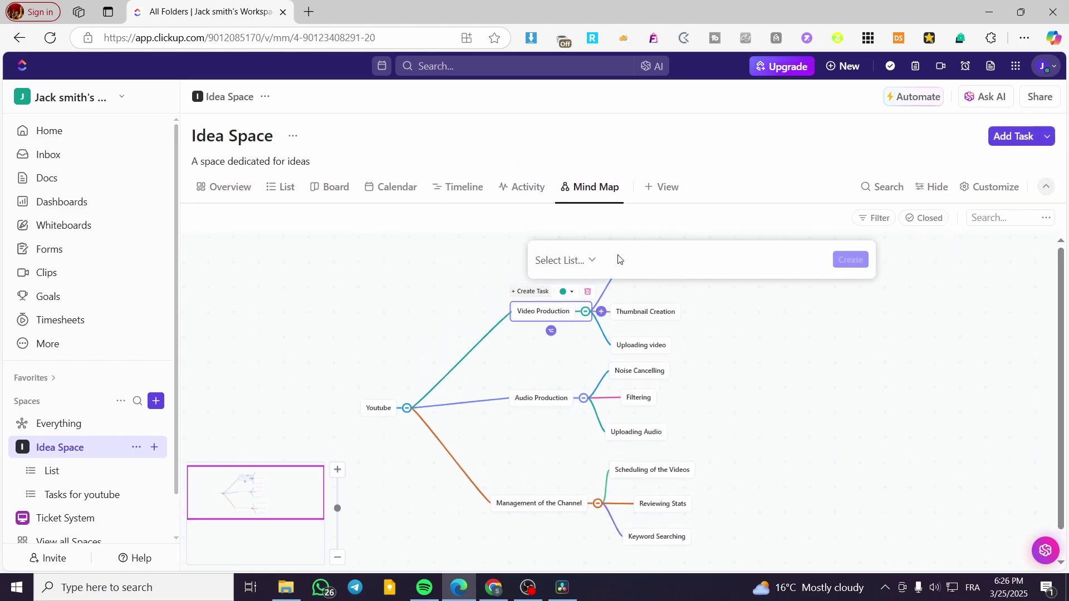
{"action": "left_click", "coordinate": [579, 261]}
{"action": "left_click", "coordinate": [622, 342]}
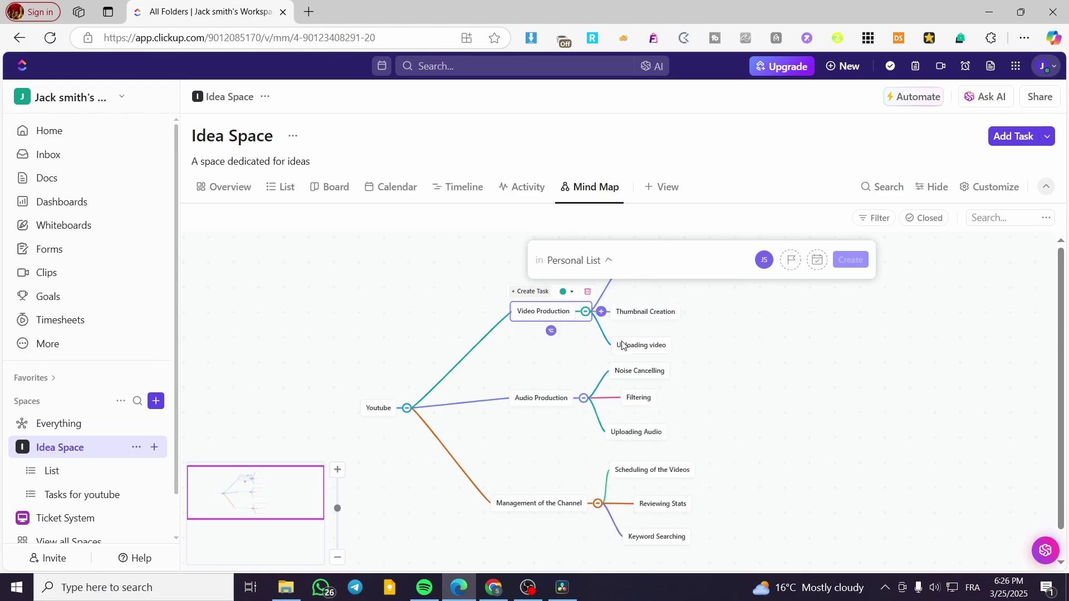
{"action": "left_click", "coordinate": [602, 265]}
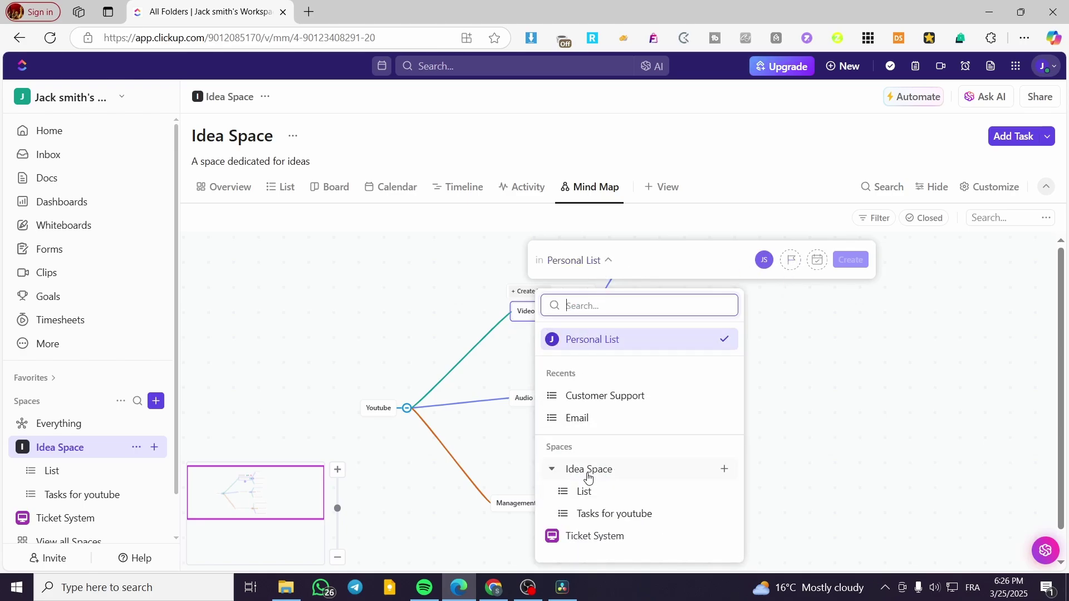
{"action": "left_click", "coordinate": [624, 516]}
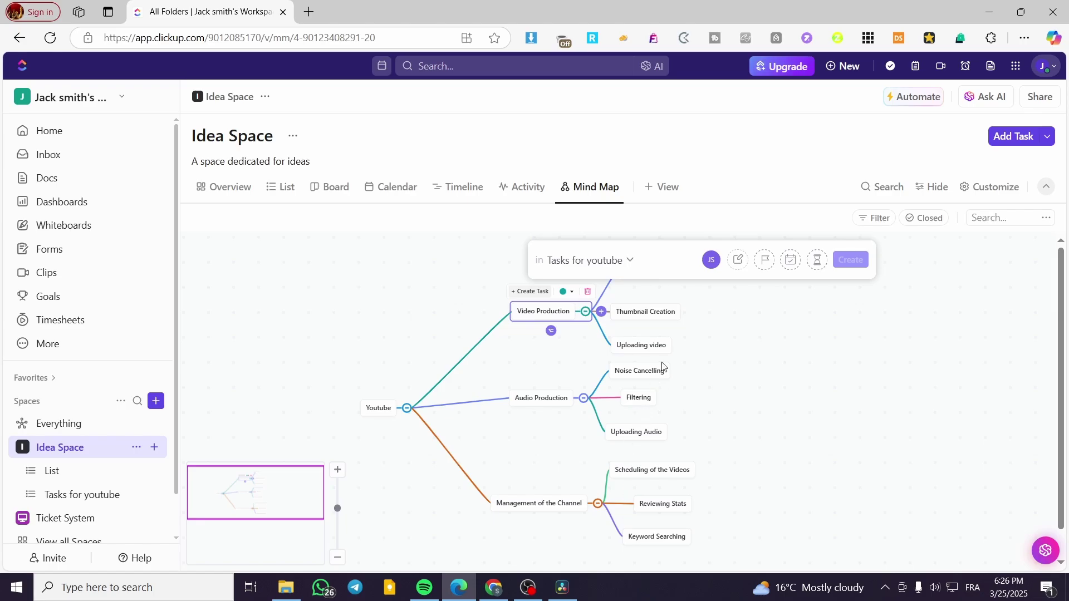
Set the draft task's Create Content for youtube custom field to FFF
{"action": "left_click", "coordinate": [741, 260]}
{"action": "left_click", "coordinate": [763, 308]}
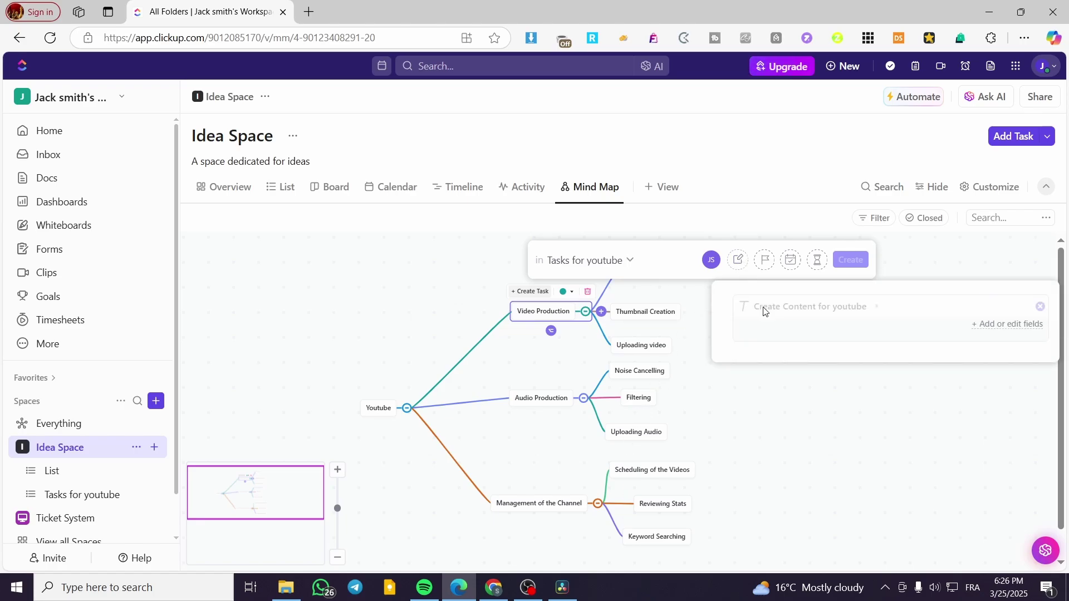
{"action": "left_click", "coordinate": [972, 317]}
{"action": "type", "text": "Fill"}
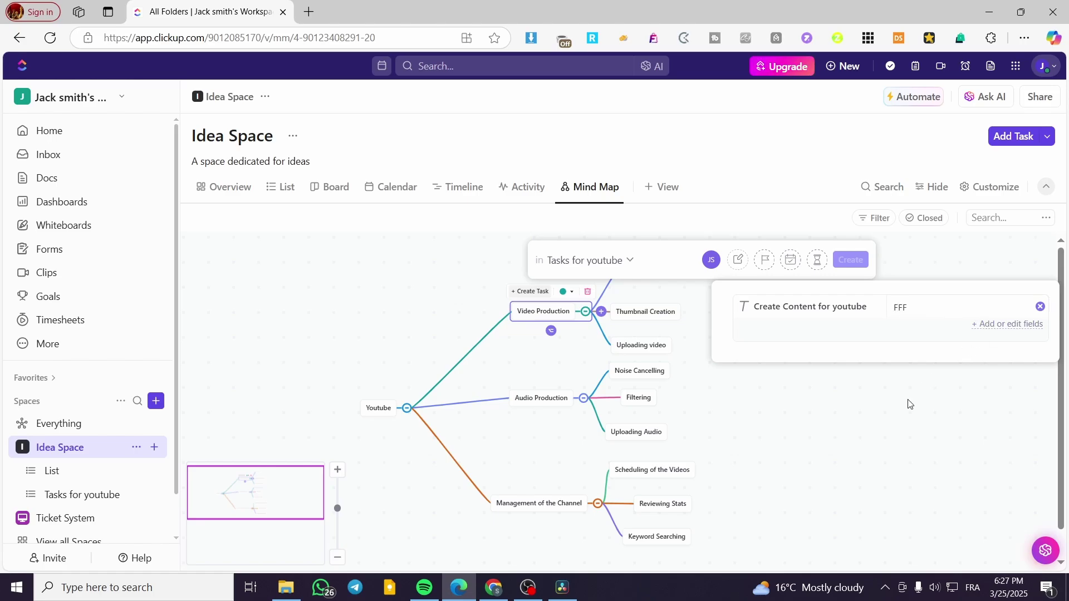
{"action": "left_click", "coordinate": [911, 395]}
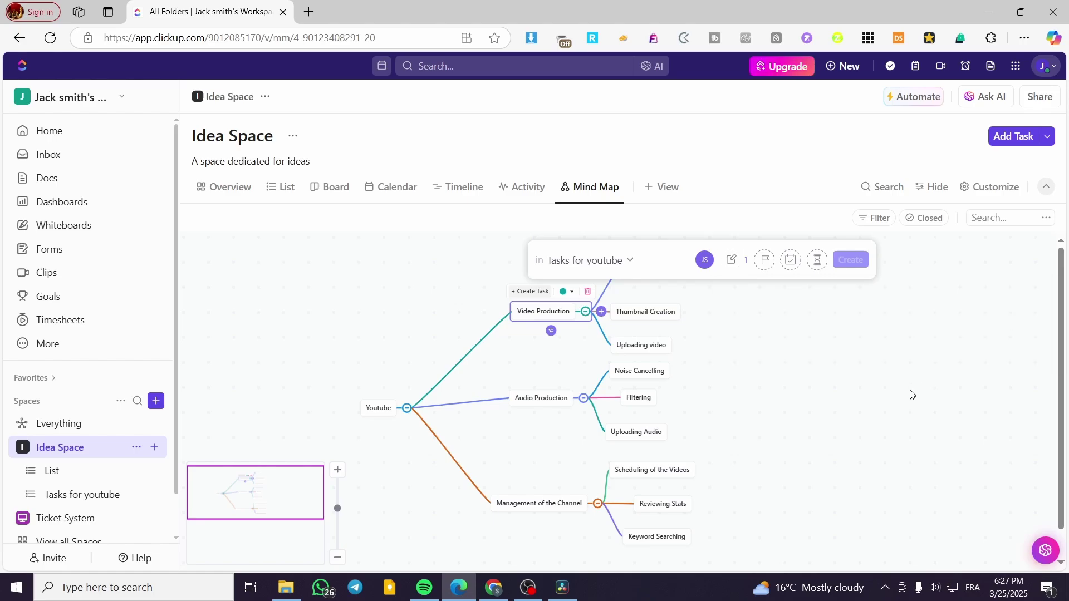
Give the draft task Normal priority and a due date of tomorrow, 26 March 2025
{"action": "left_click", "coordinate": [772, 269]}
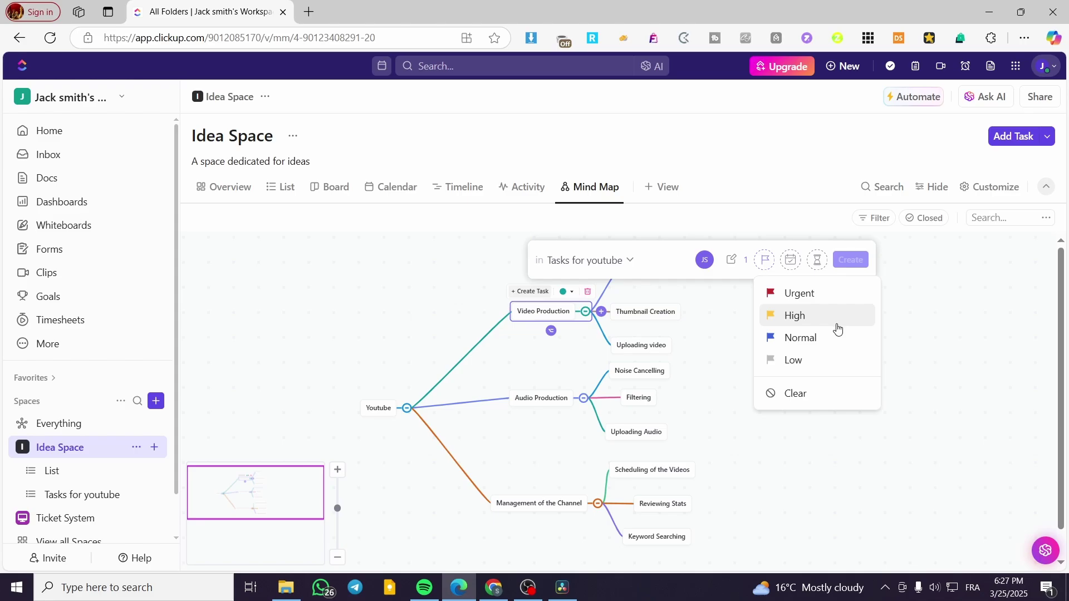
{"action": "left_click", "coordinate": [833, 337]}
{"action": "left_click", "coordinate": [791, 260]}
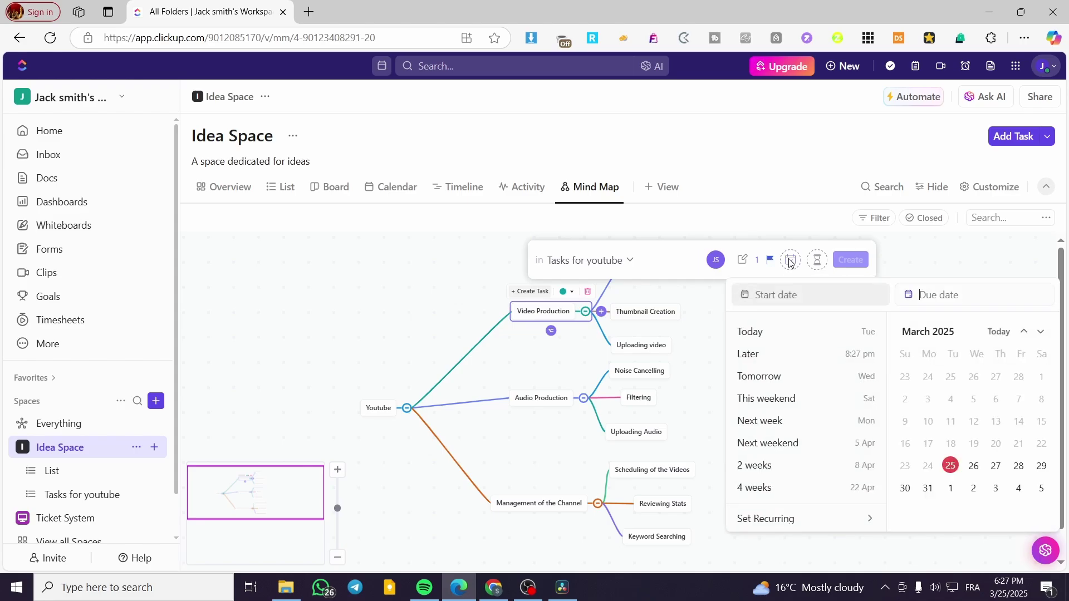
{"action": "left_click", "coordinate": [974, 467]}
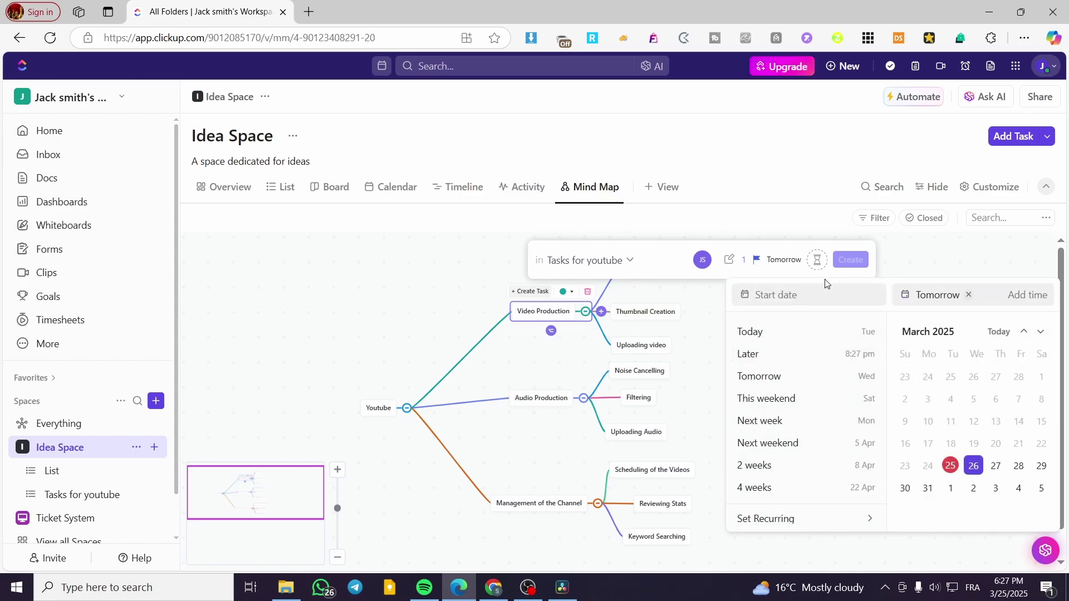
Set the draft task's time estimate to 1 hour
{"action": "left_click", "coordinate": [817, 261]}
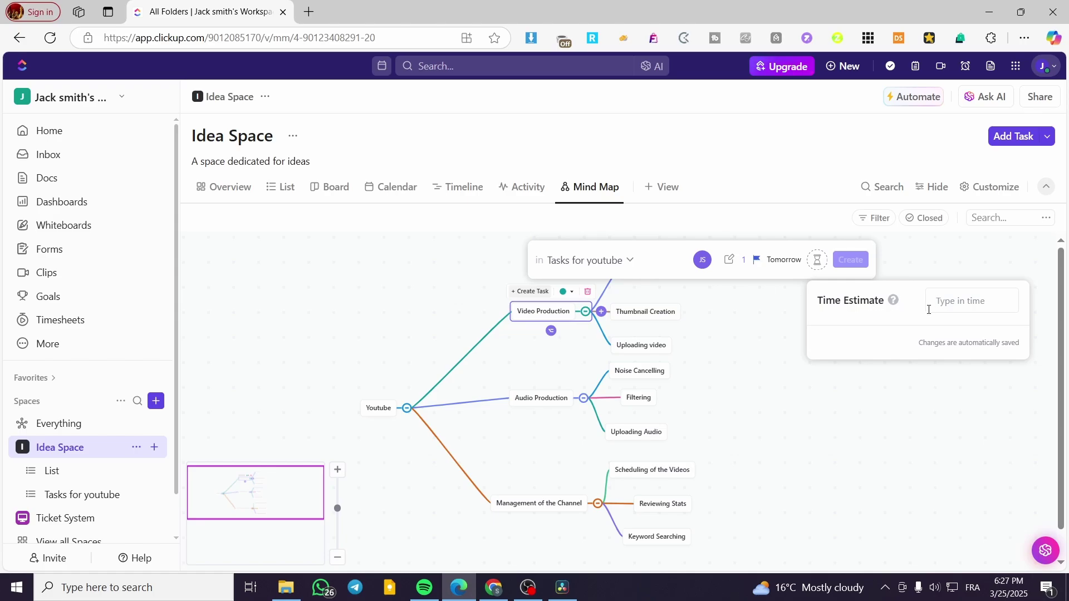
{"action": "type", "text": "1"}
{"action": "key", "text": "Return"}
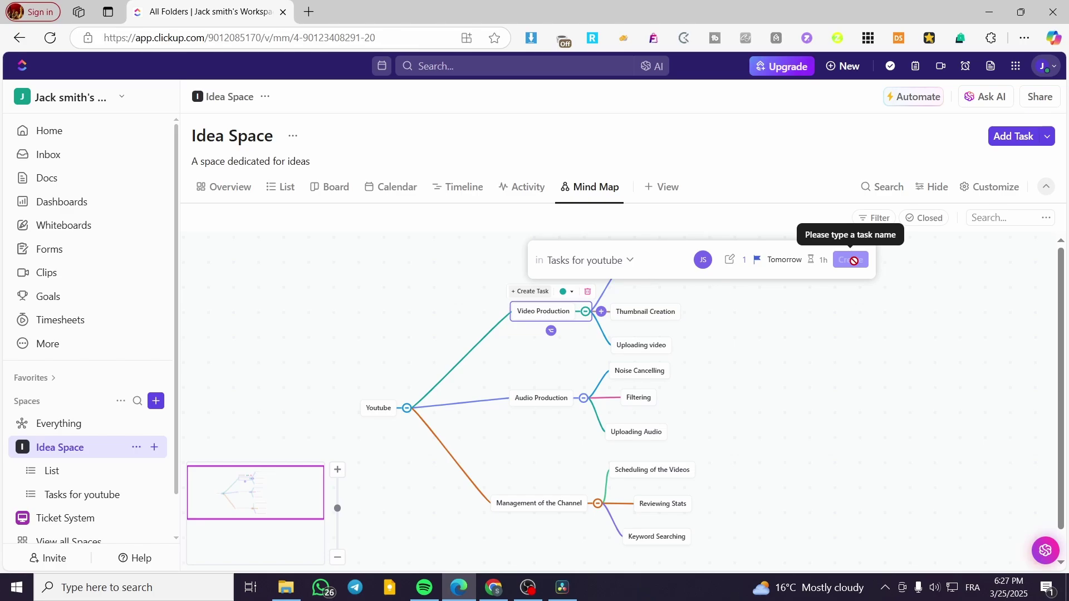
Remove the draft task's assignee and close the task form without creating the task
{"action": "left_click", "coordinate": [619, 267]}
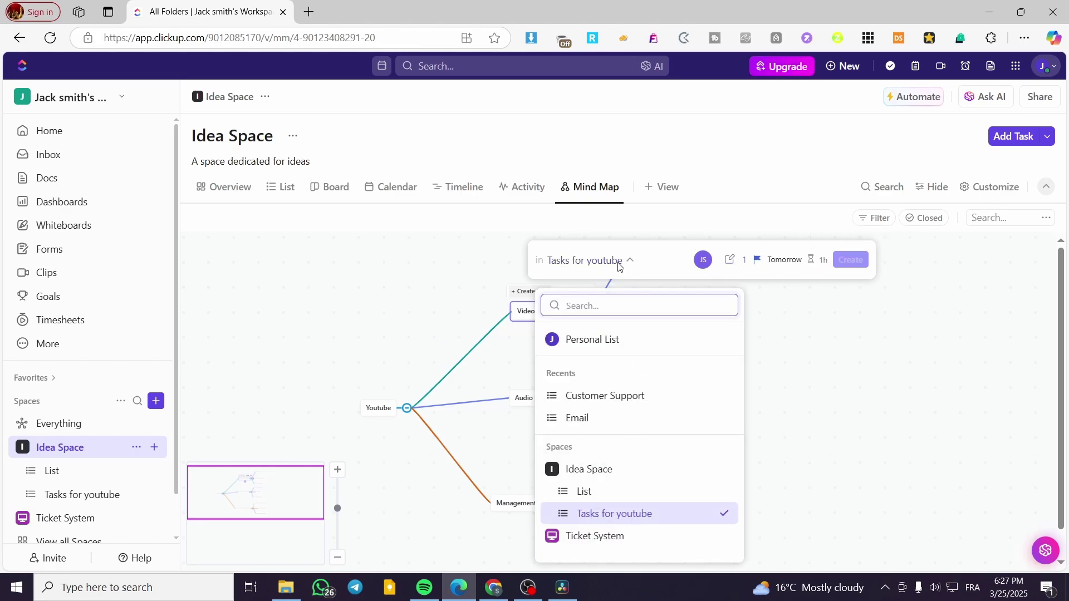
{"action": "left_click", "coordinate": [680, 260]}
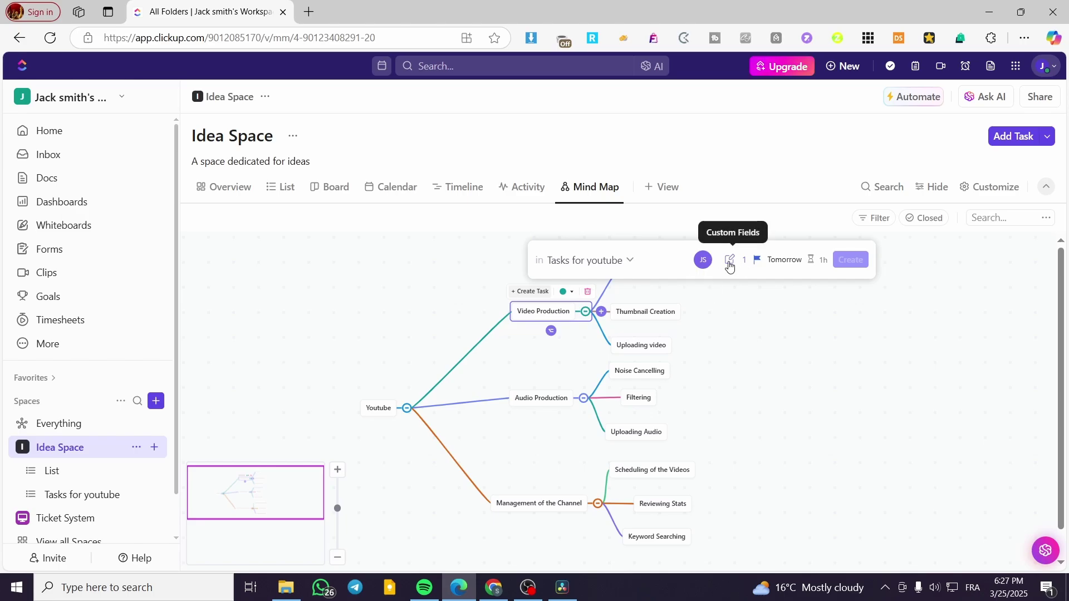
{"action": "left_click", "coordinate": [730, 262]}
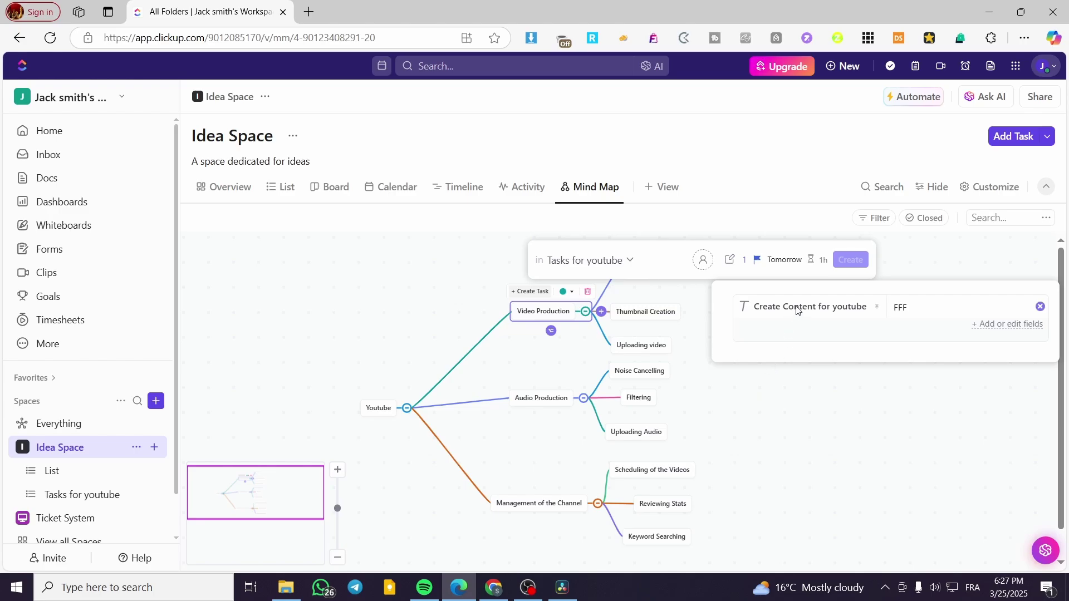
{"action": "left_click", "coordinate": [939, 259]}
{"action": "left_click", "coordinate": [951, 460]}
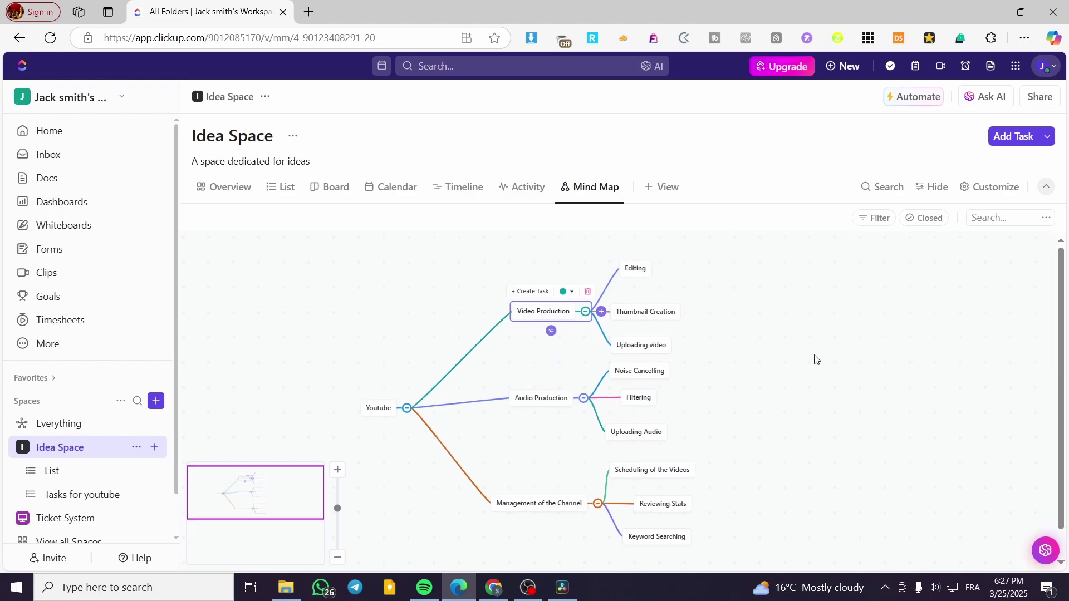
{"action": "scroll", "coordinate": [430, 473], "scroll_direction": "up", "scroll_amount": 2}
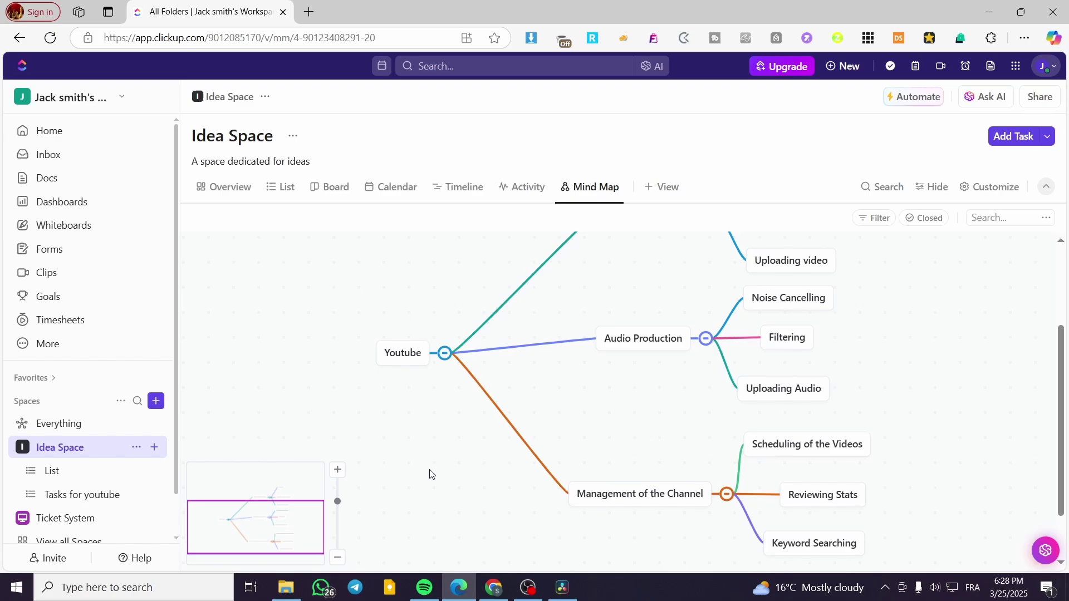
{"action": "left_click", "coordinate": [338, 557]}
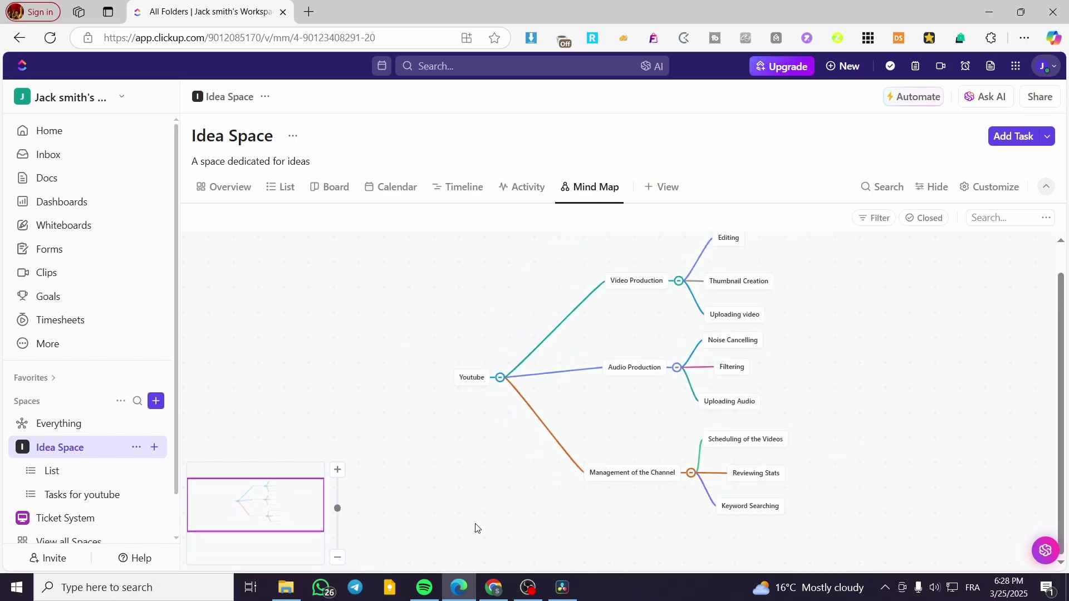